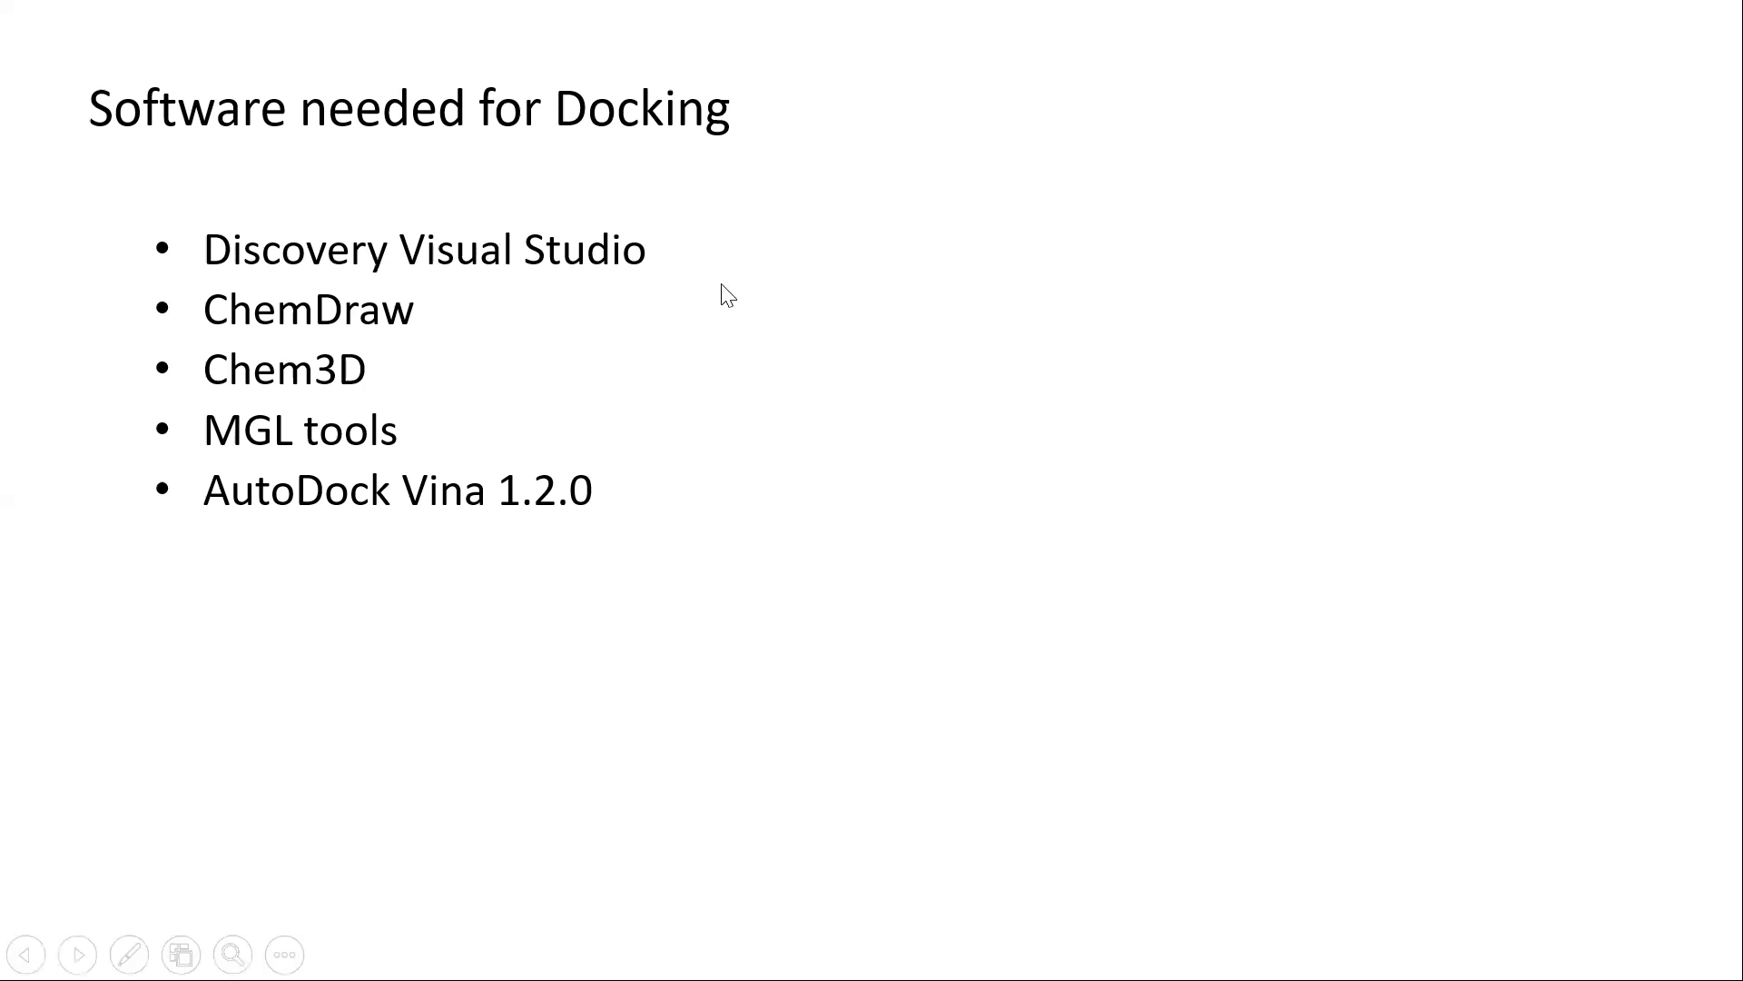
End the slide show, minimise the Docking Demo presentation and switch to the Chrome window with the 1CLV structure page
left_click(1435, 156)
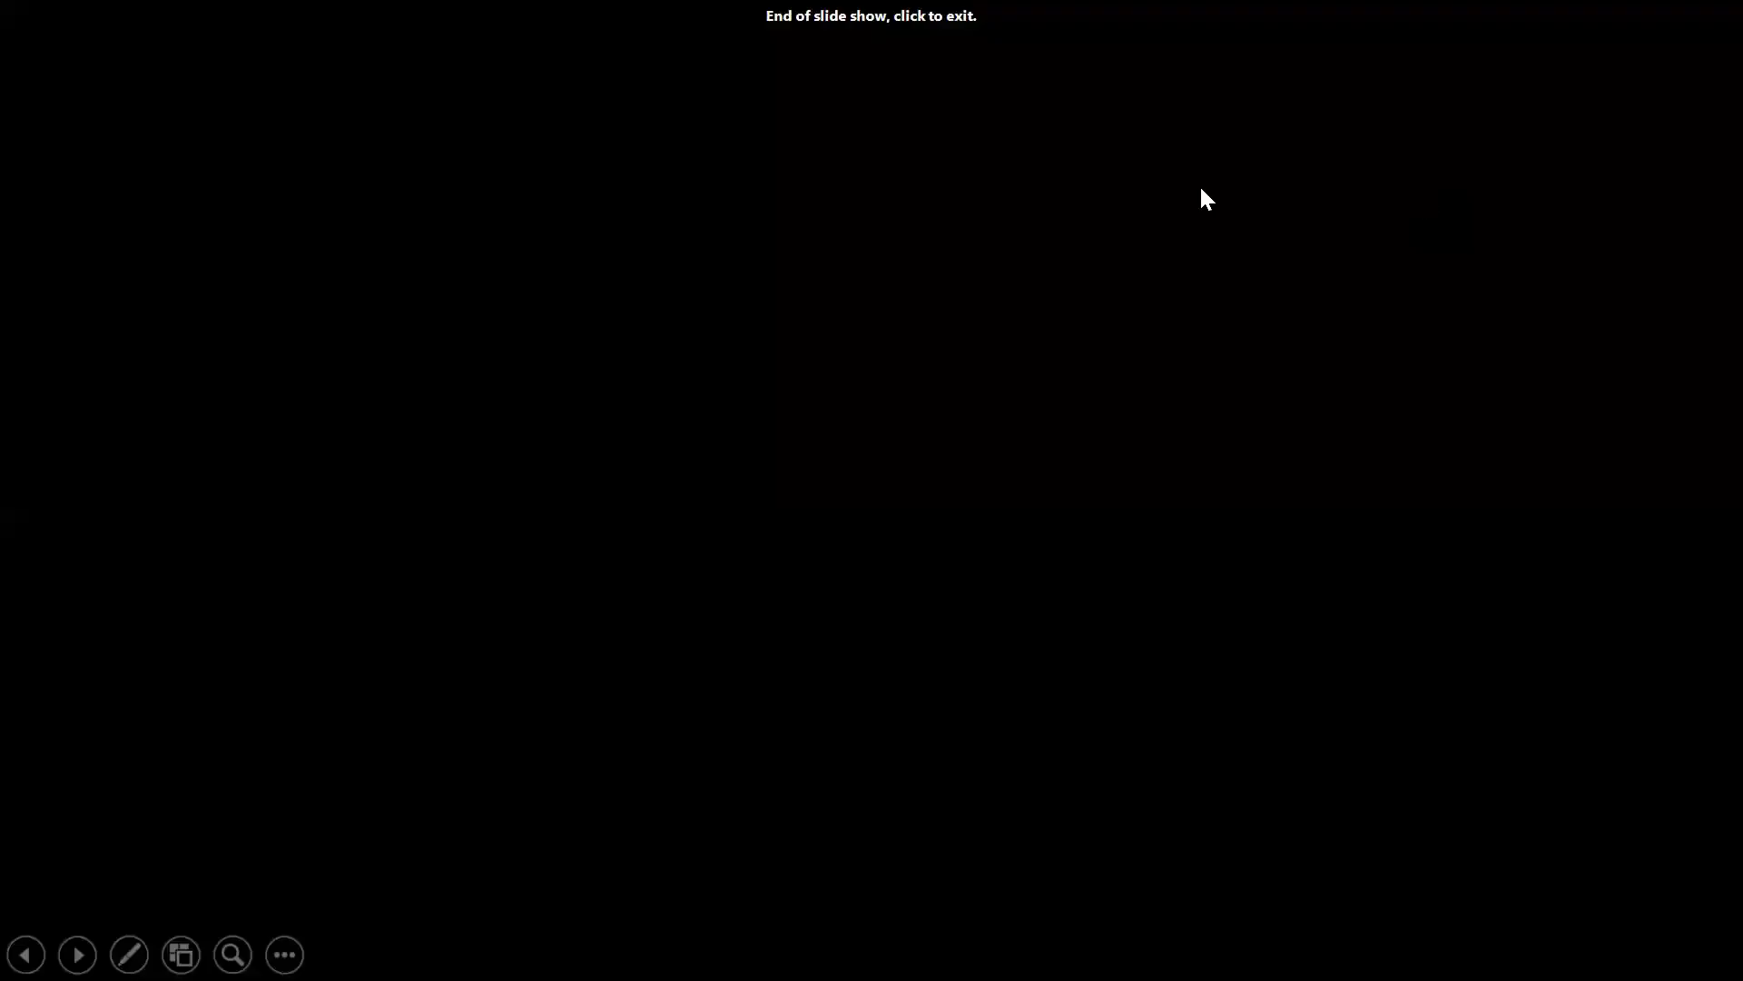
left_click(968, 235)
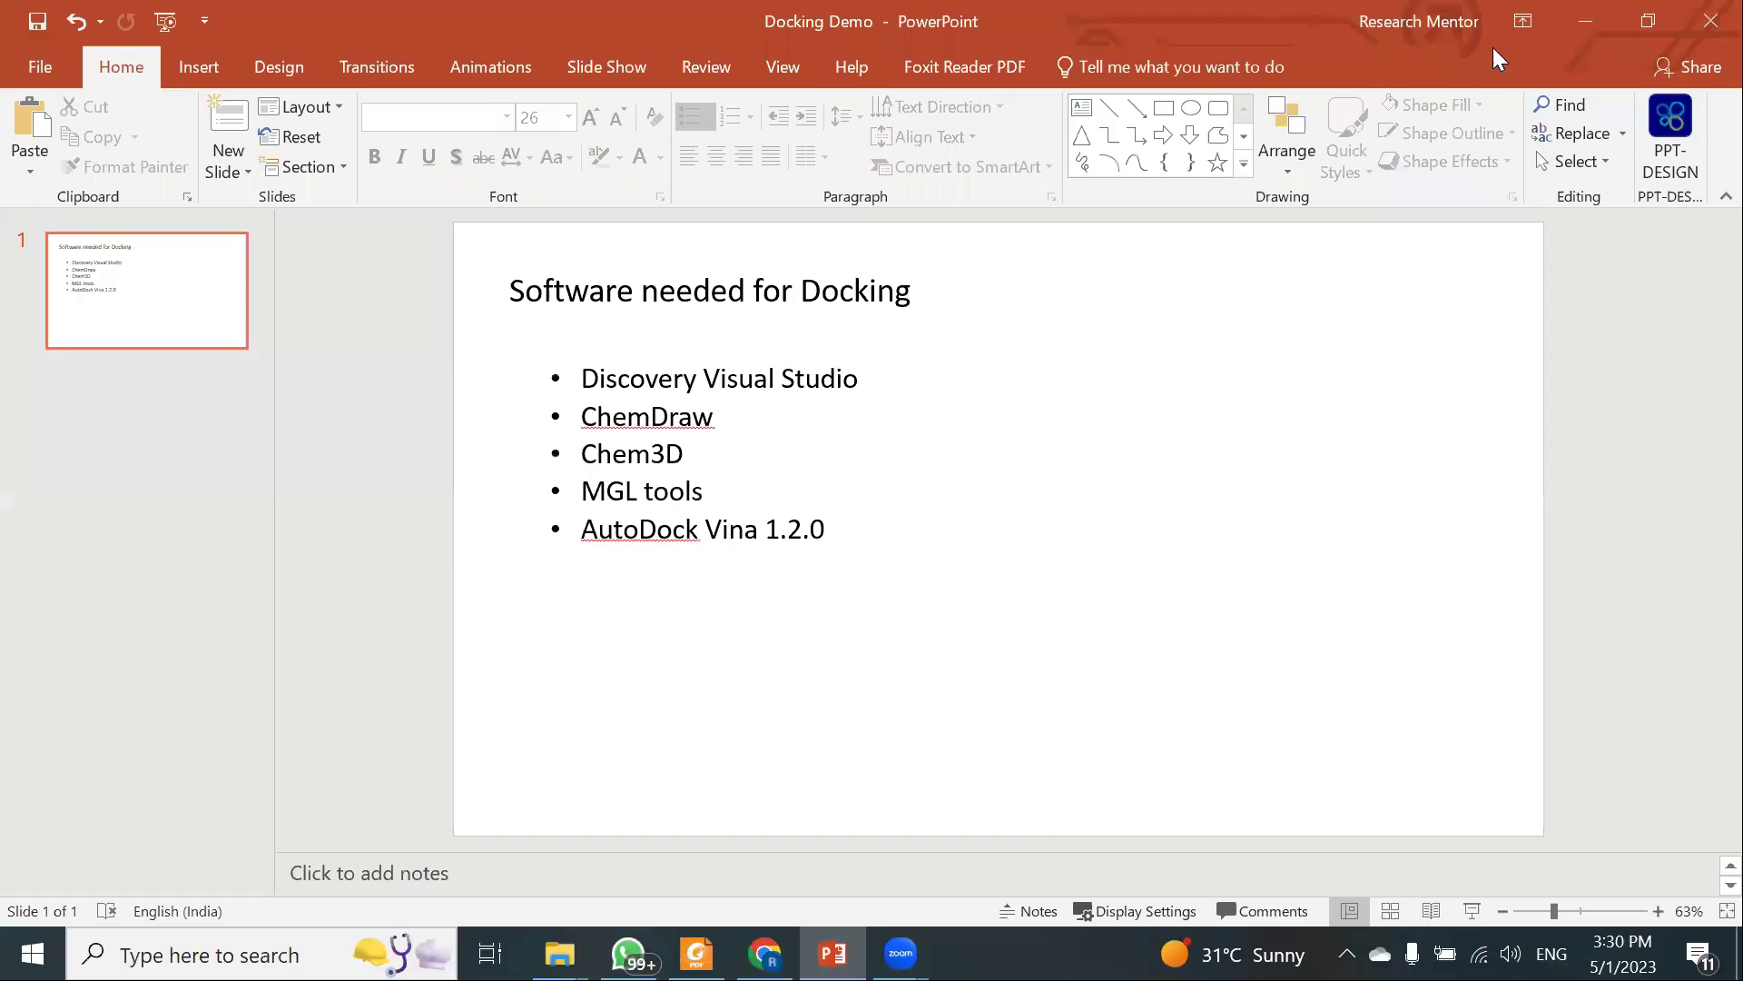
left_click(1584, 22)
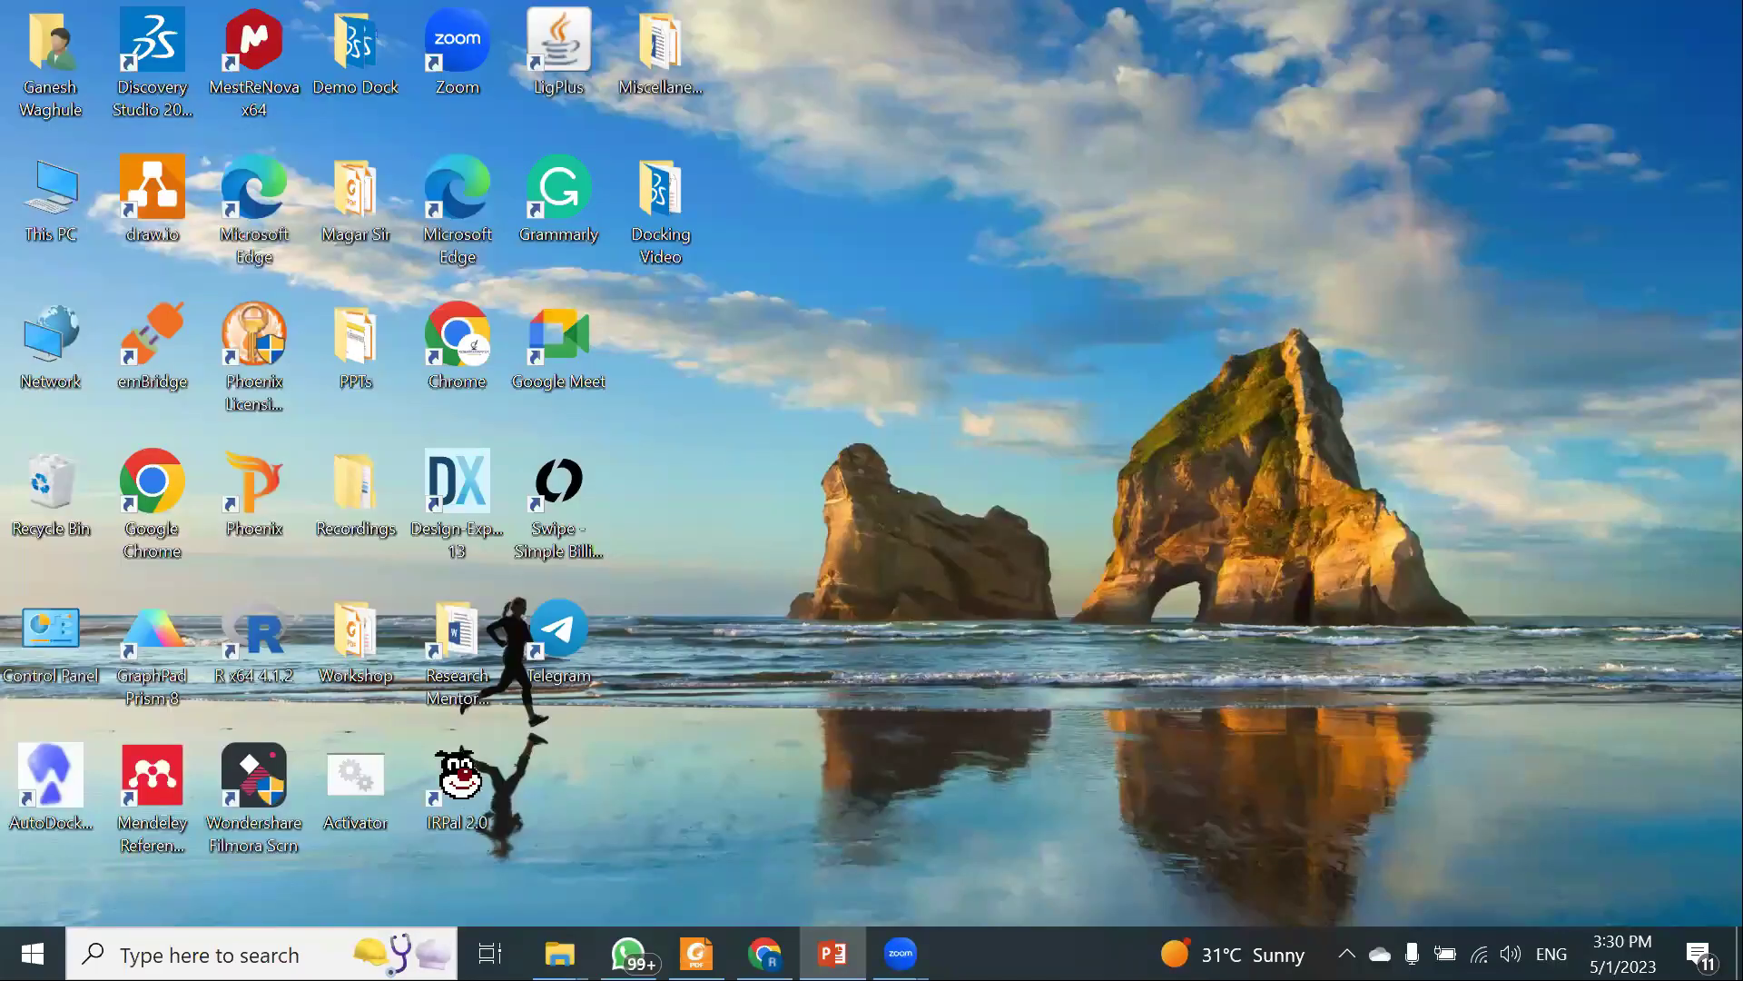
key("alt+Tab")
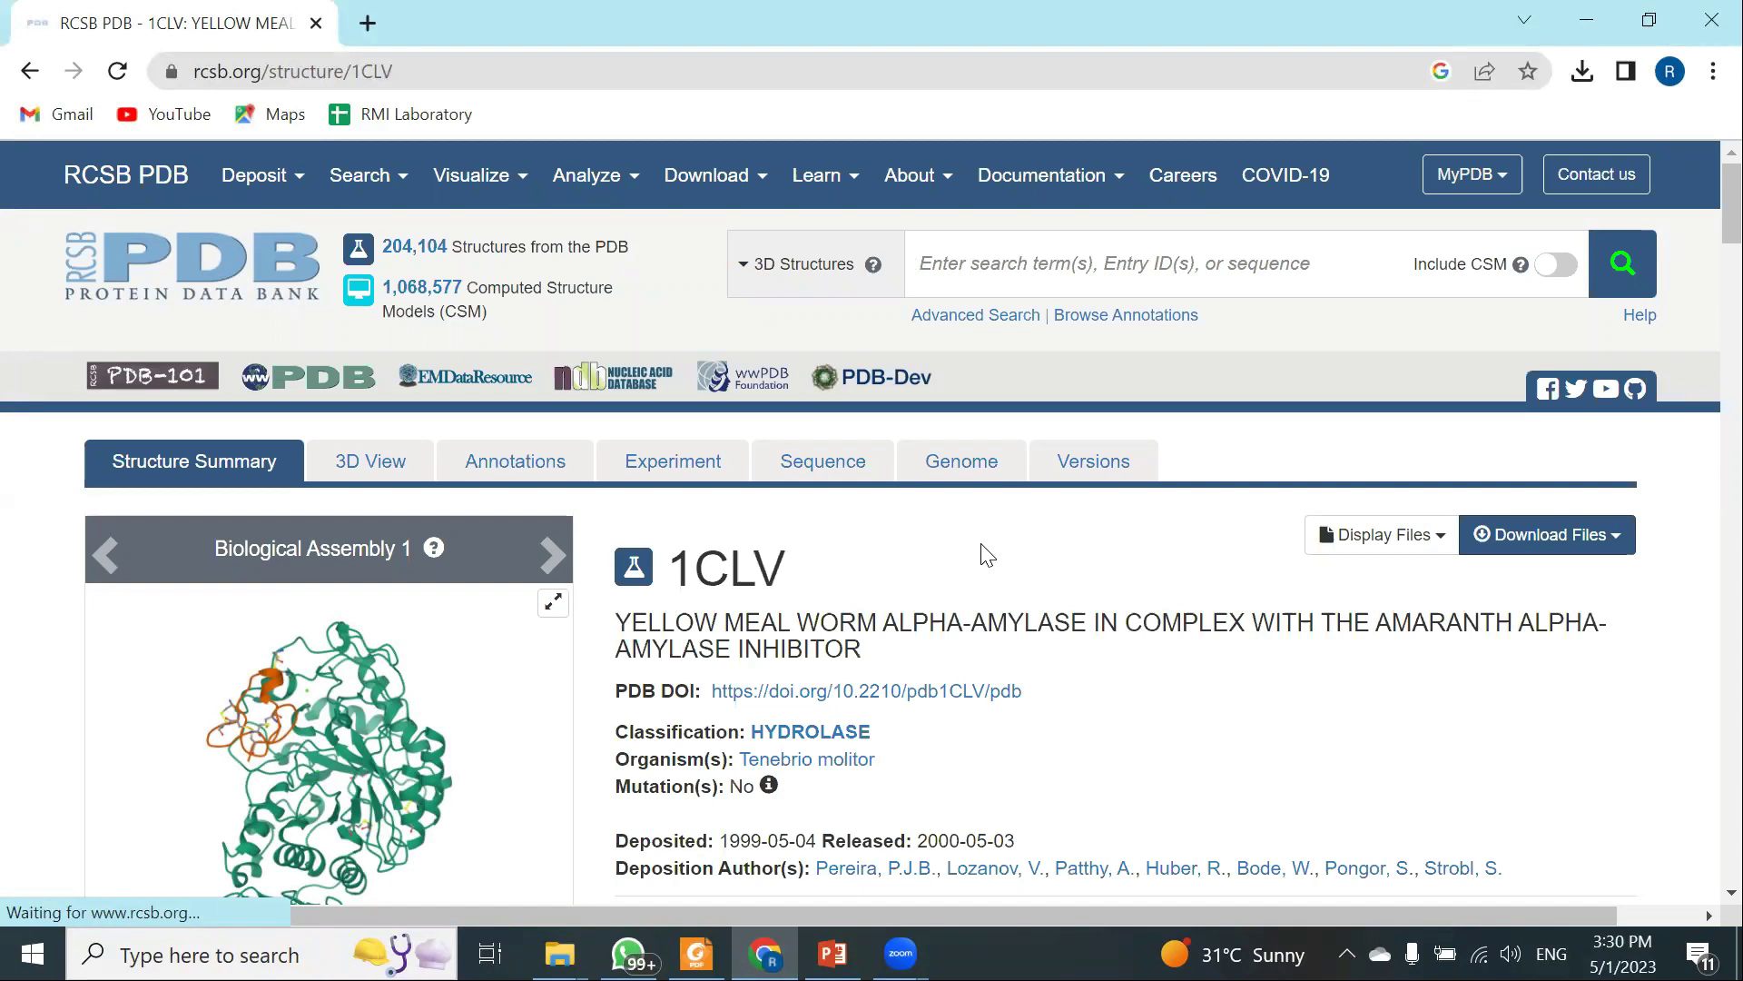
Search for "pdb" in a new browser tab and open the RCSB PDB homepage
left_click(936, 262)
key("ctrl+t")
left_click(388, 70)
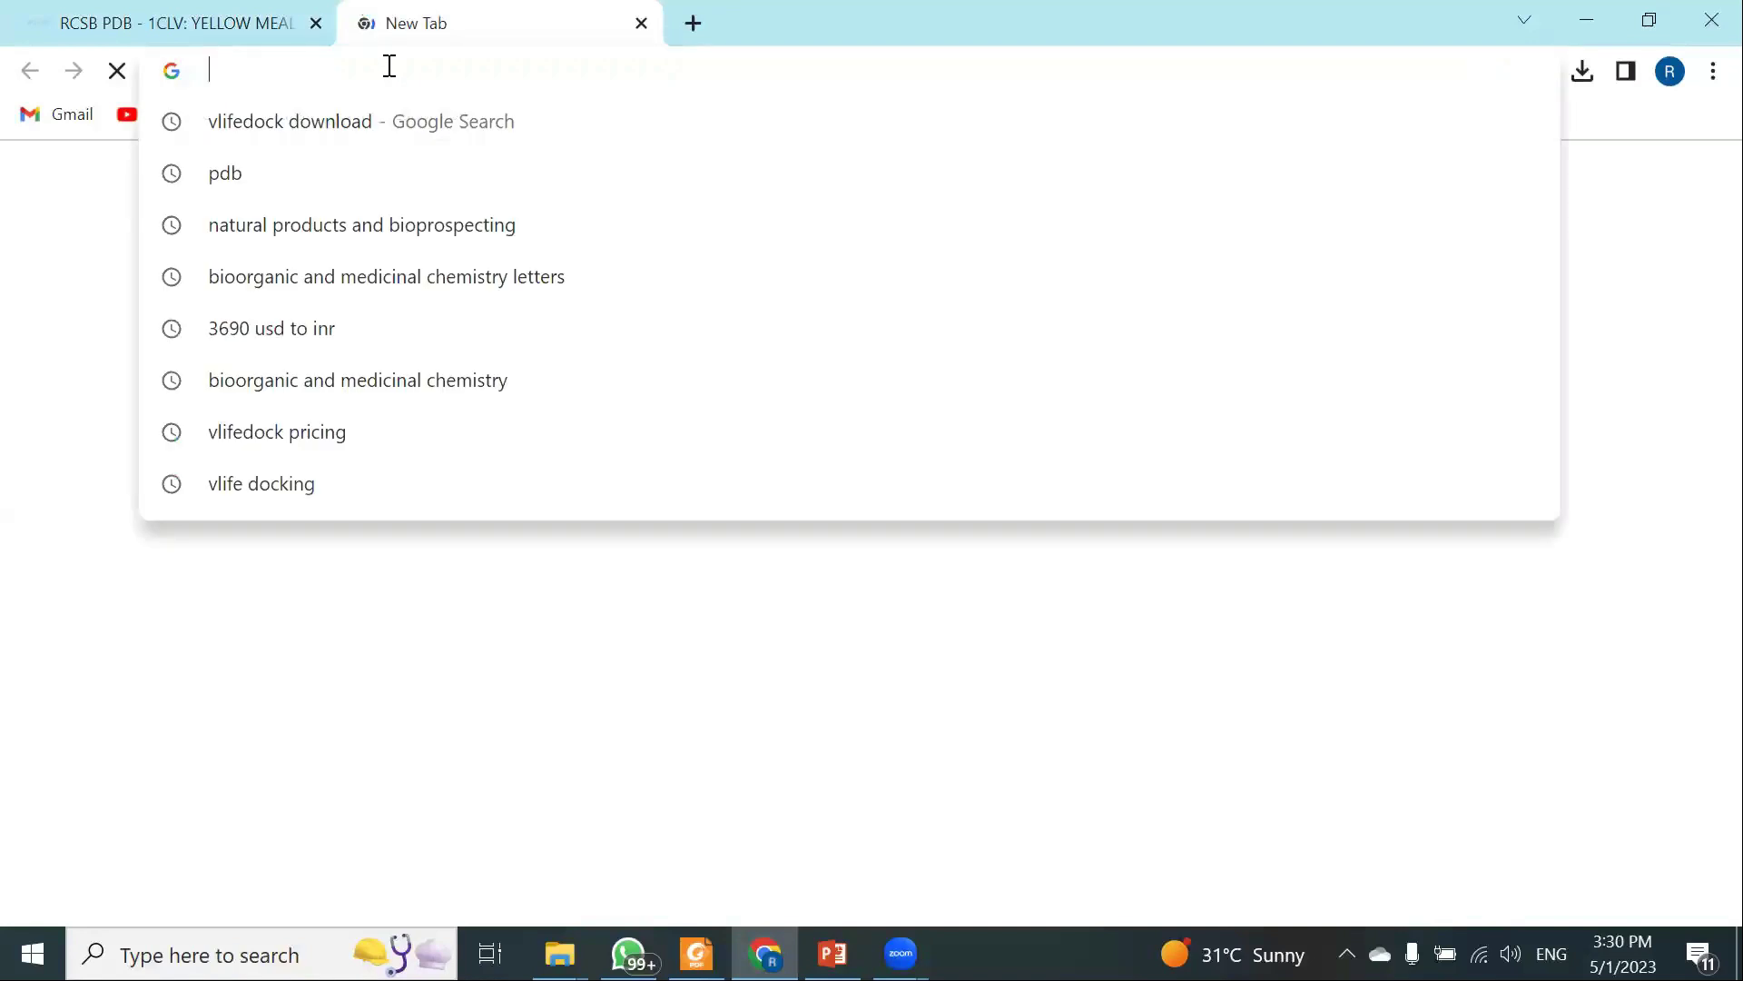
type("pd")
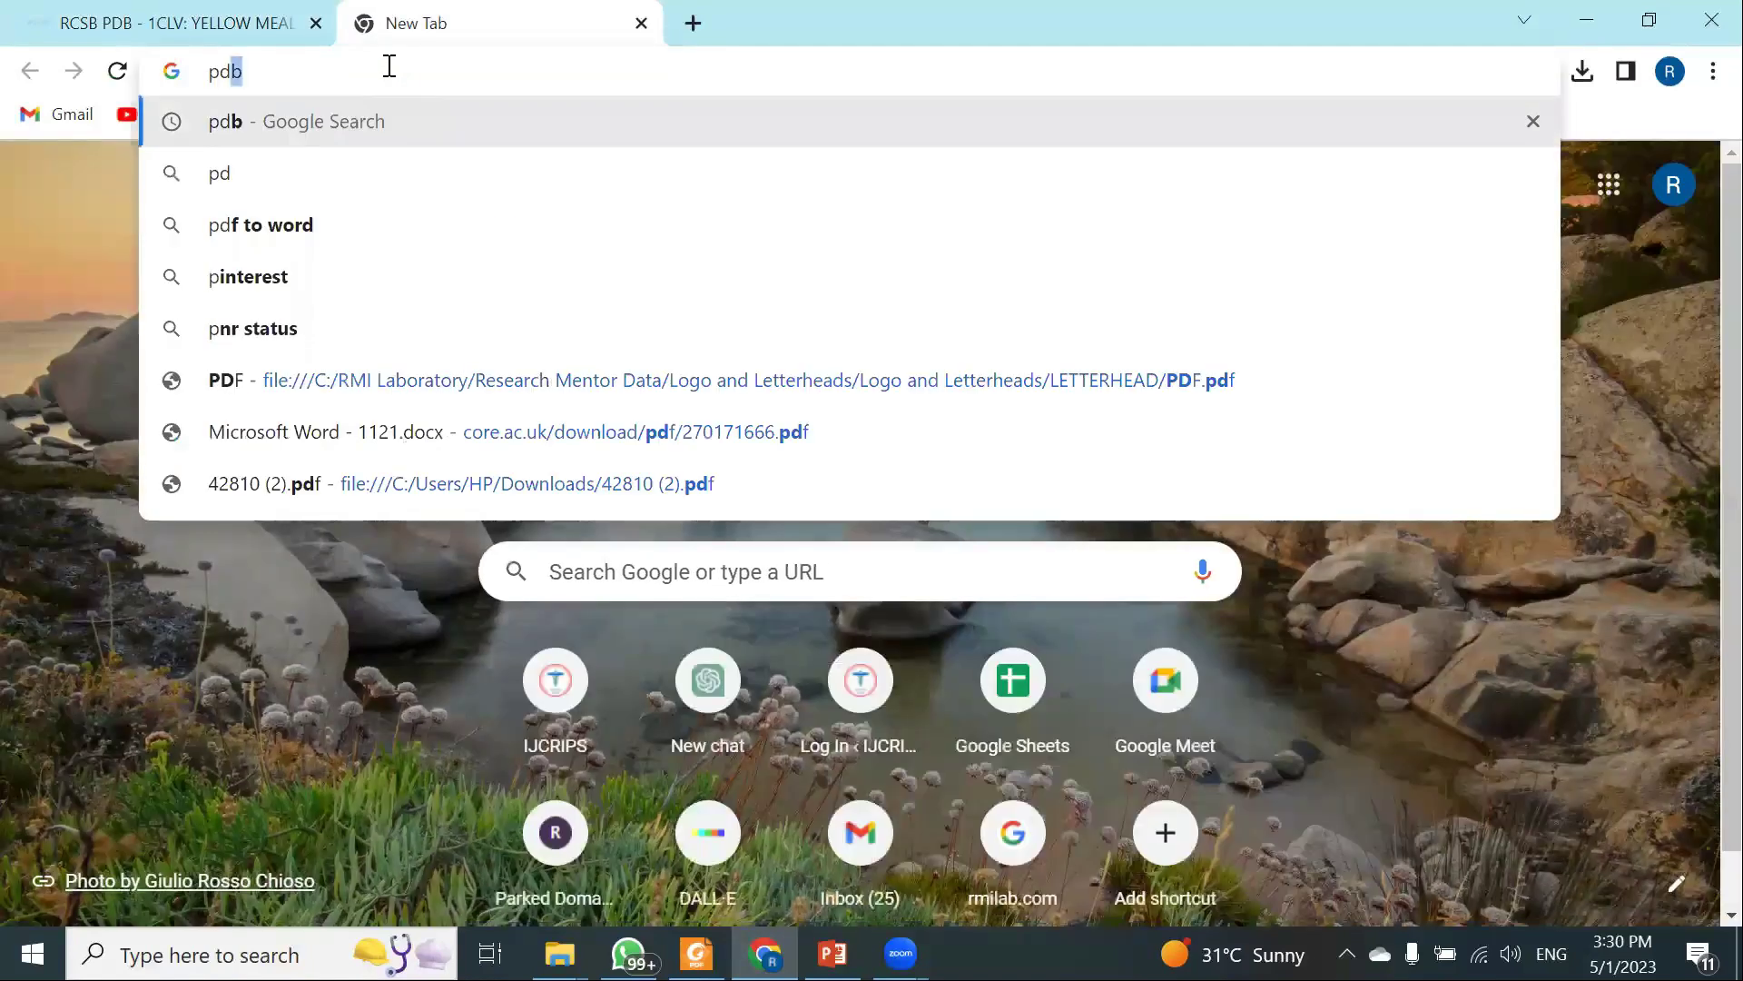
key("Return")
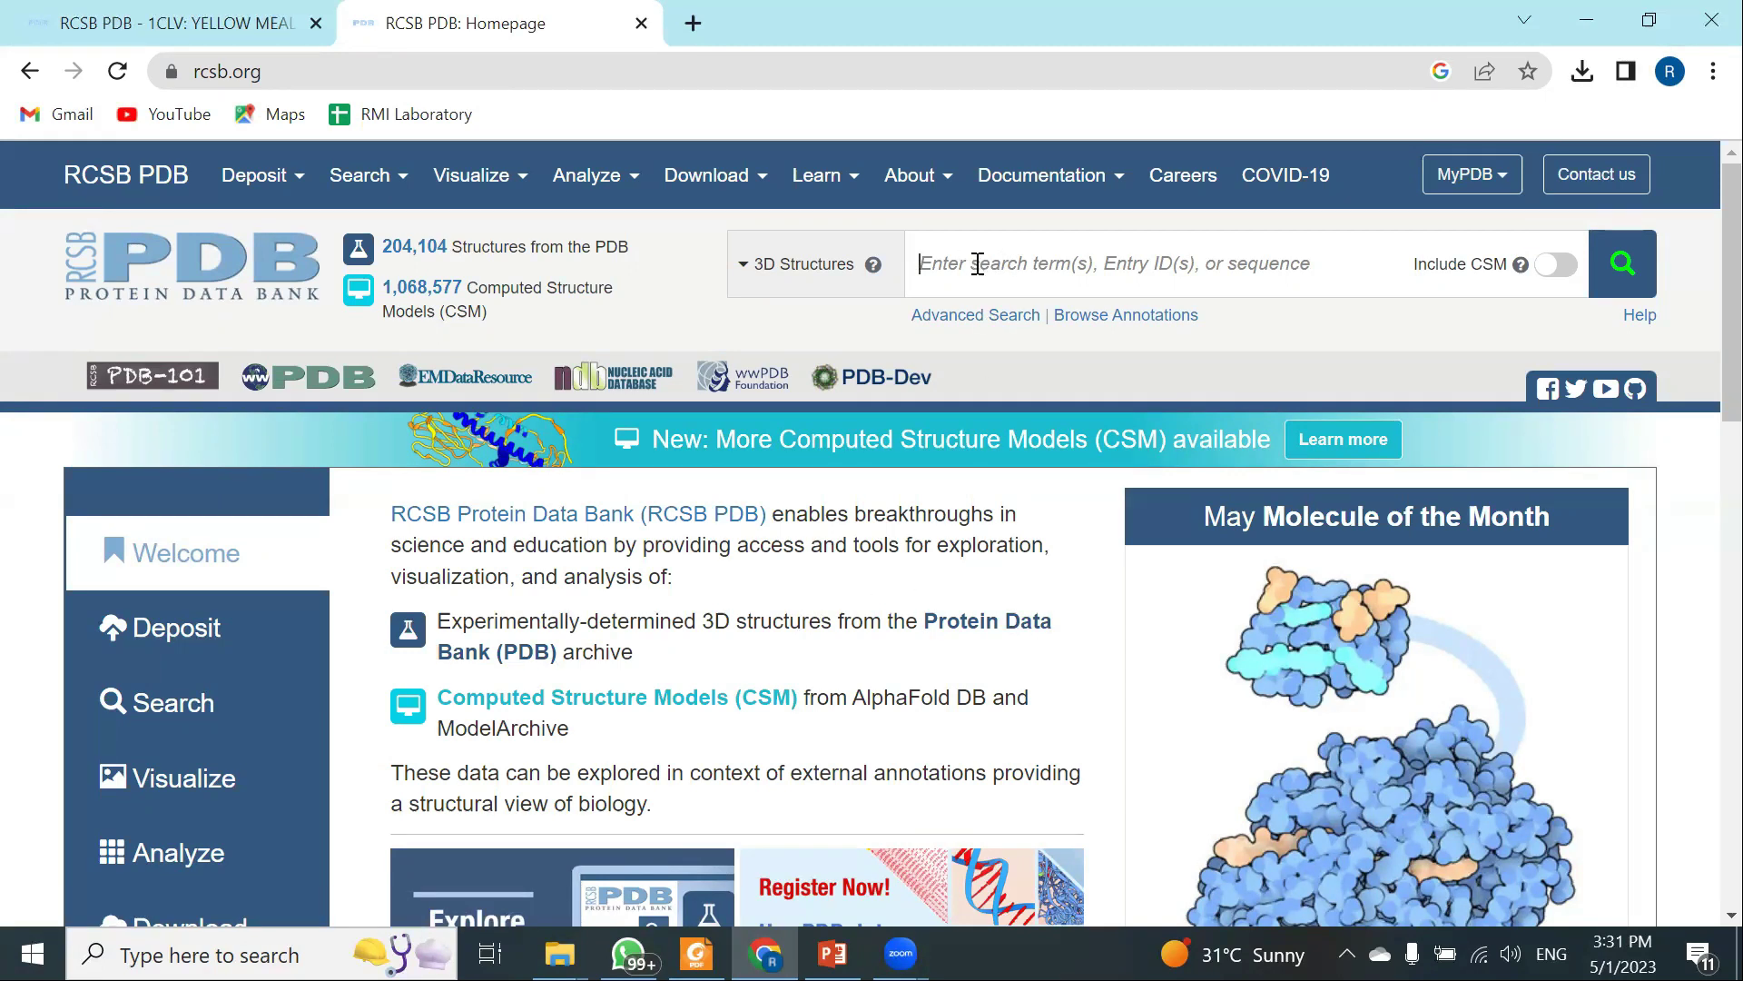
Copy the entry ID 1CLV from the heading of the structure page that is already open
left_click(204, 25)
scroll(1040, 495, "down", 3)
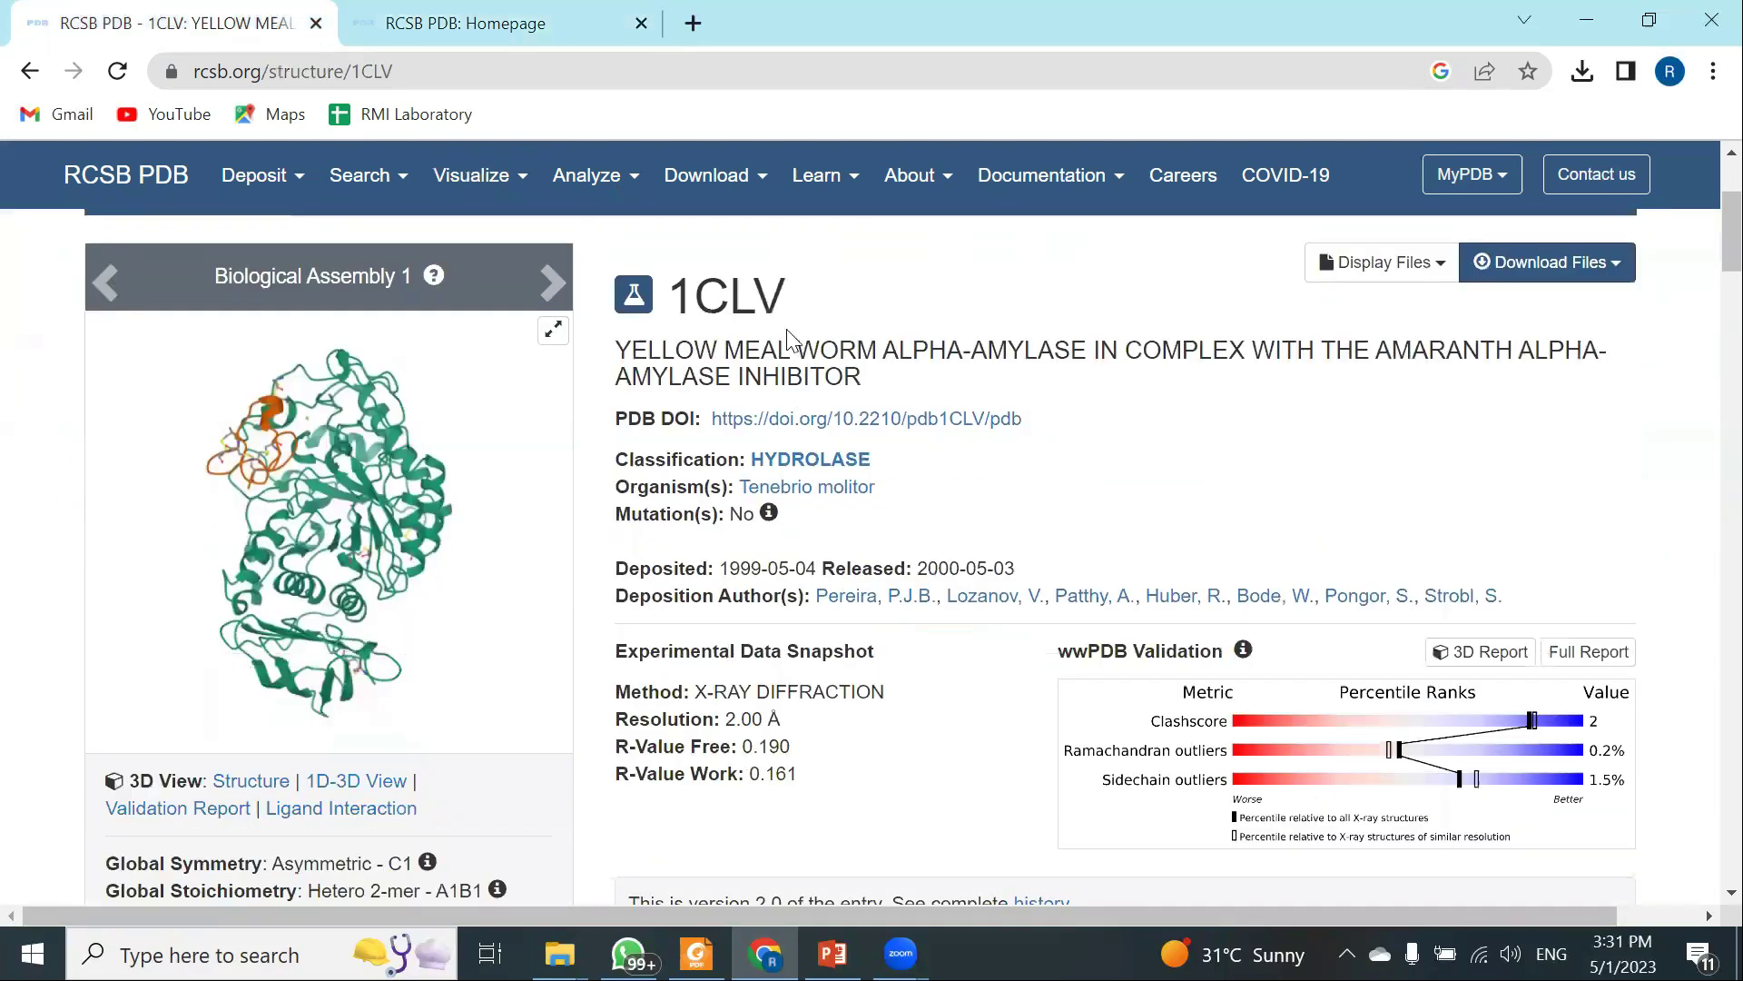
double_click(732, 302)
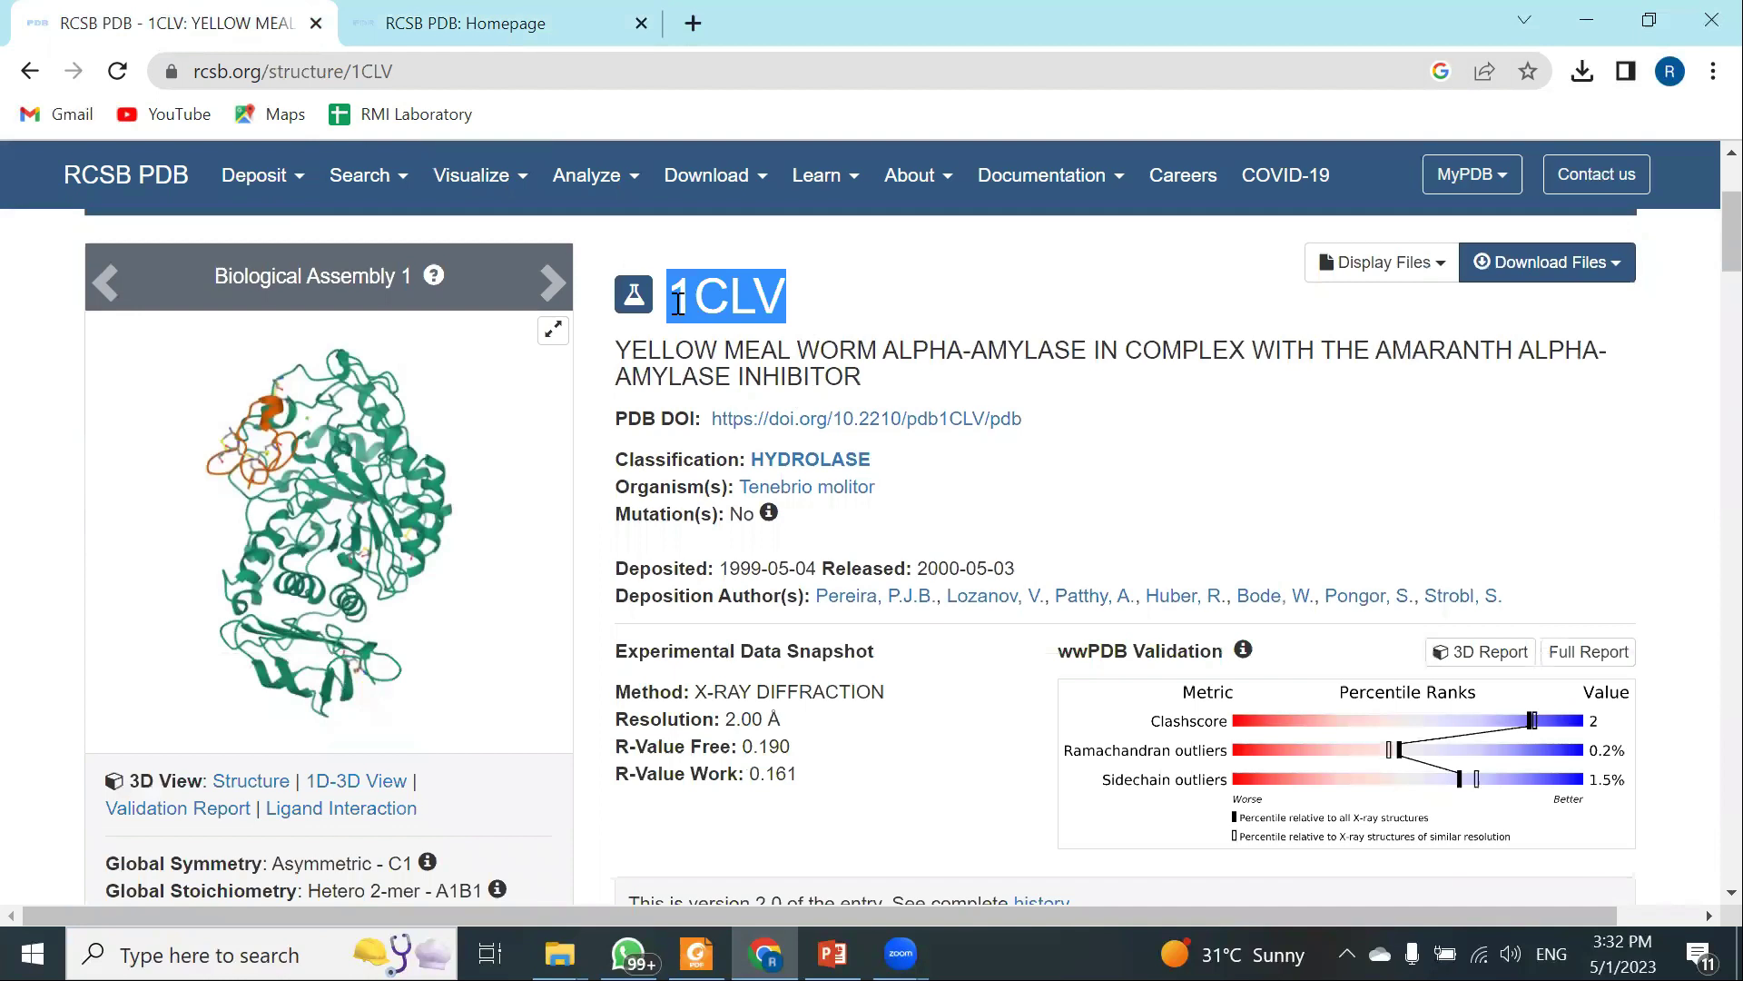
scroll(990, 418, "up", 3)
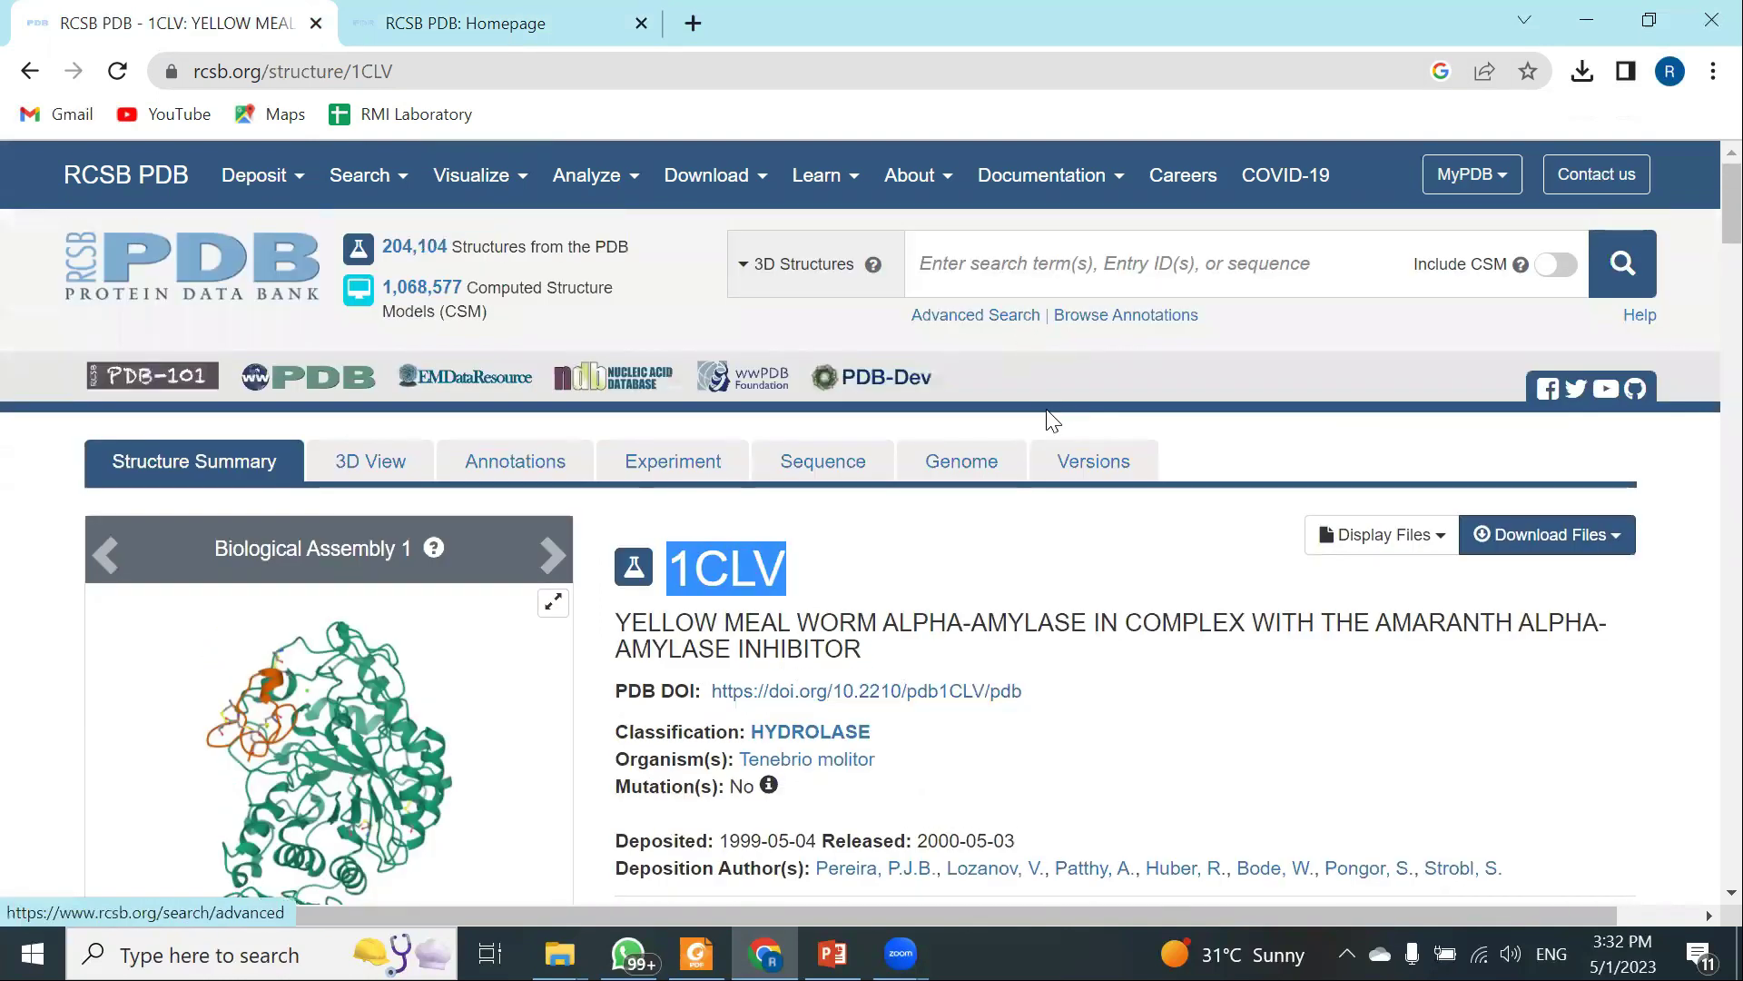
left_click(1015, 264)
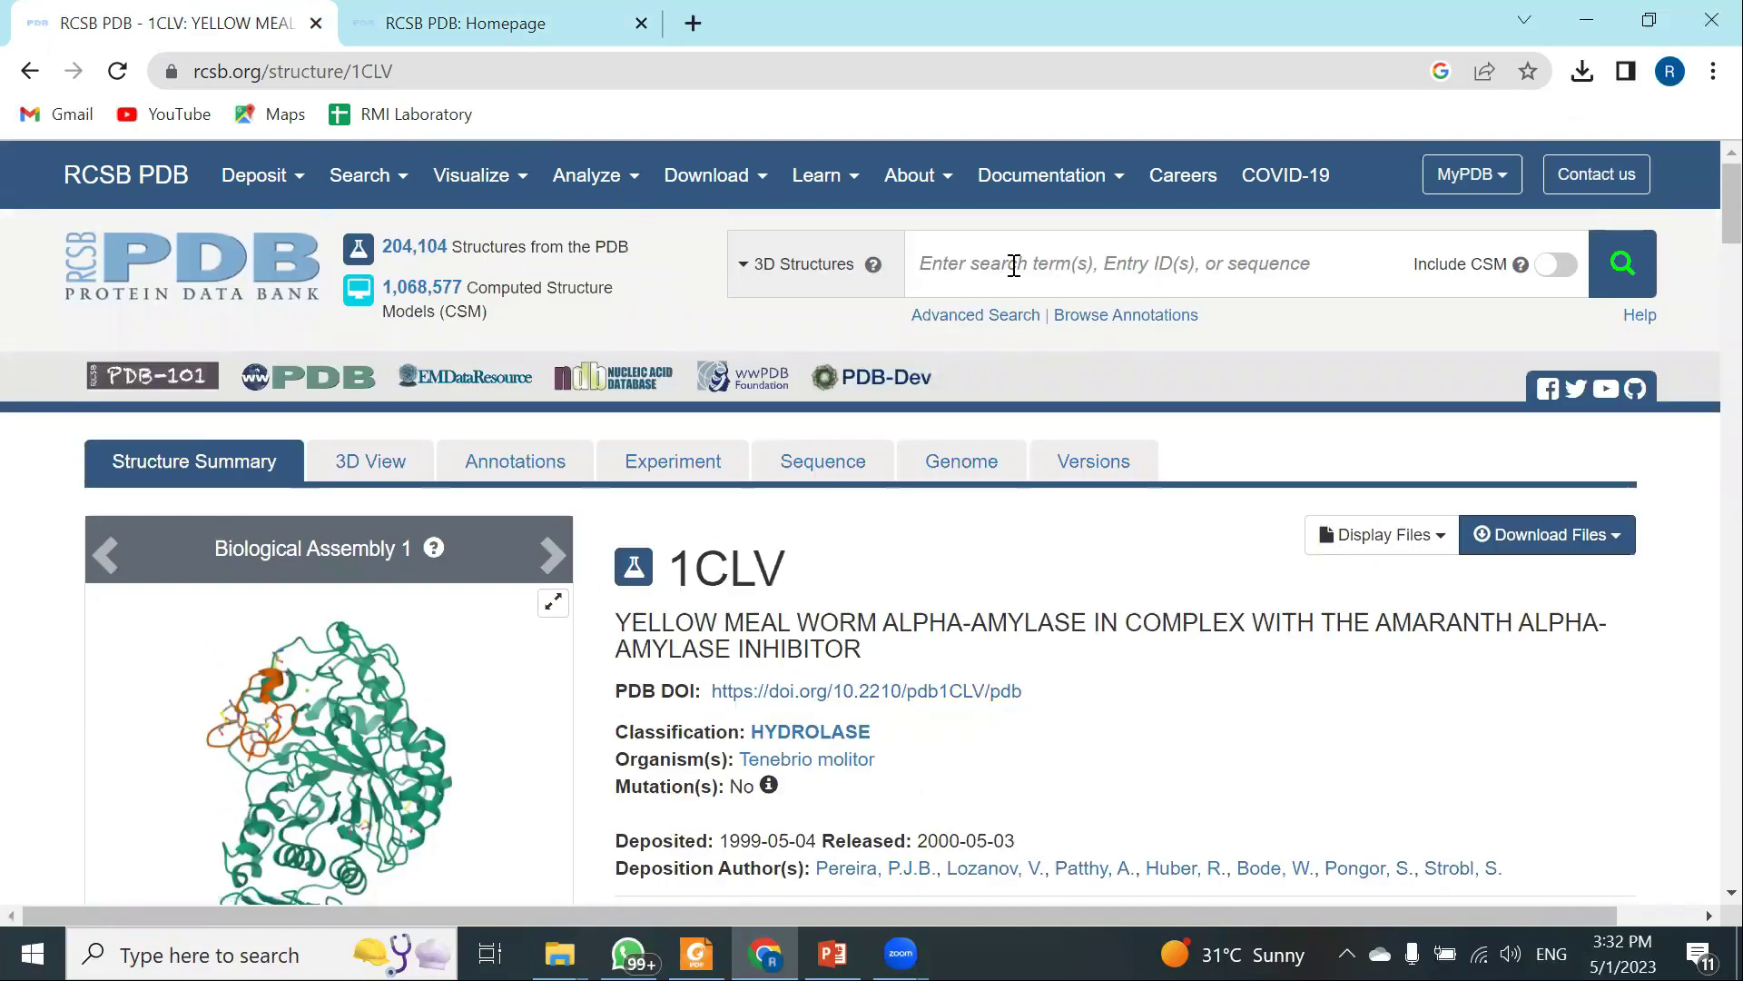
left_click_drag(795, 570, 669, 572)
key("ctrl+c")
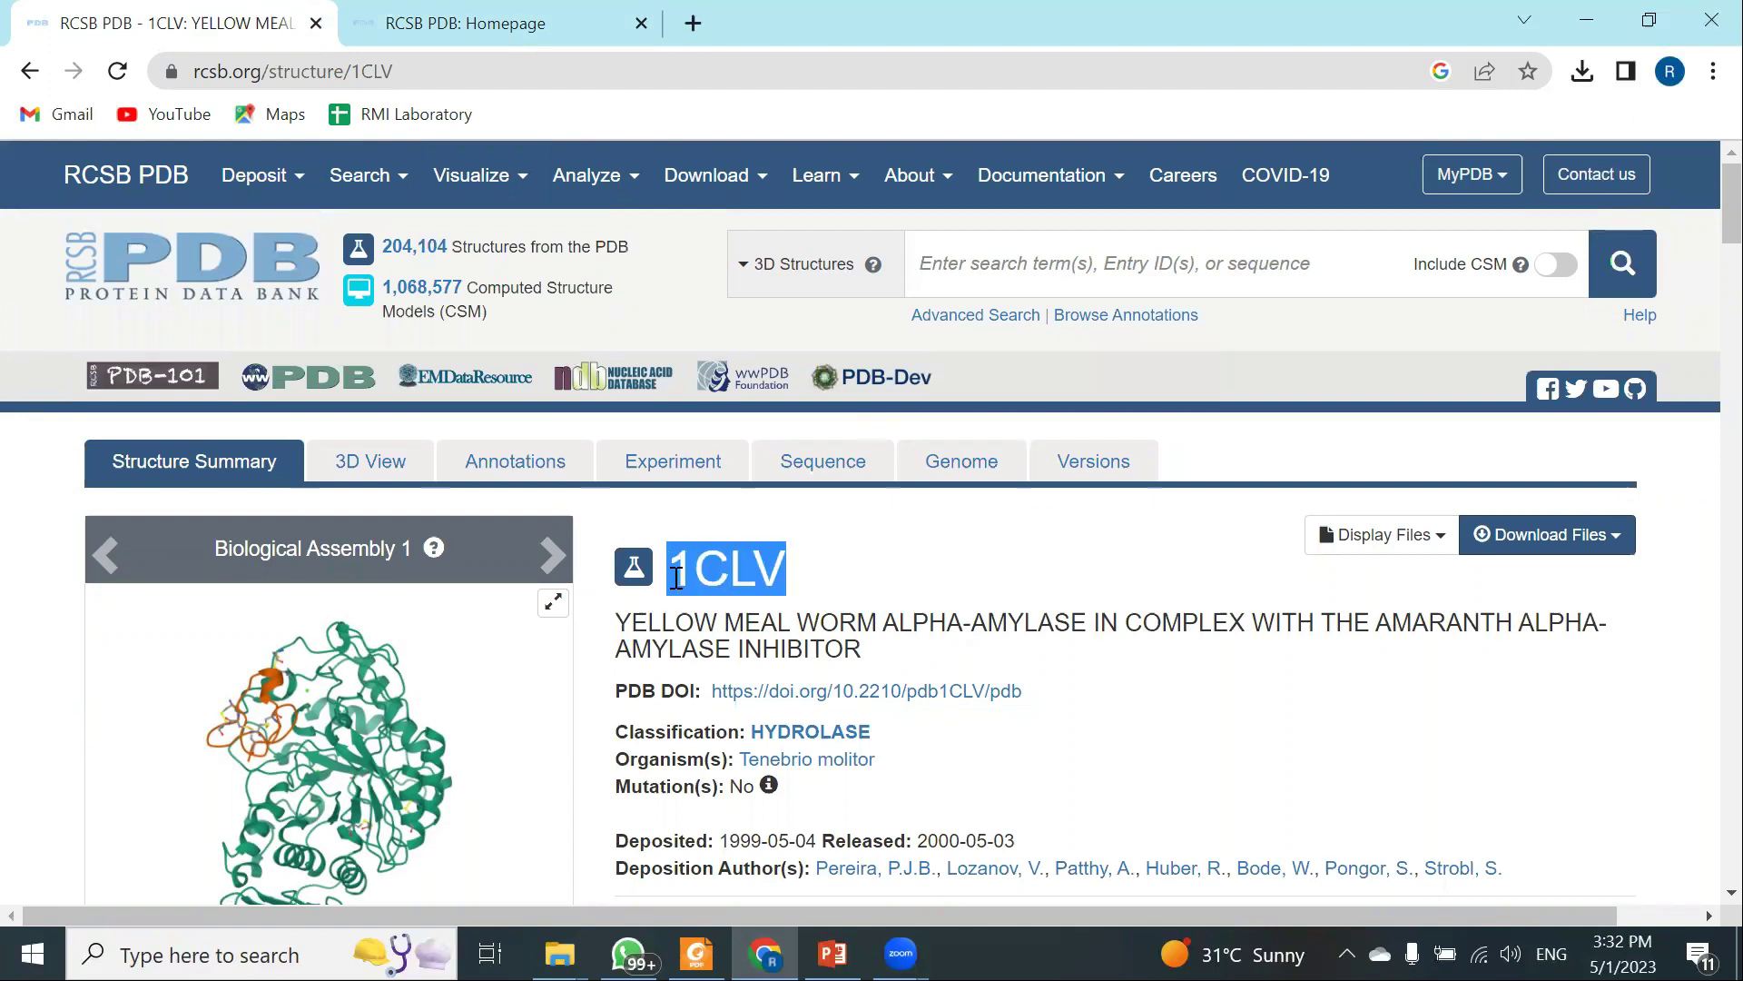
Paste 1CLV into the search on the RCSB PDB homepage and open the matching entry
left_click(528, 27)
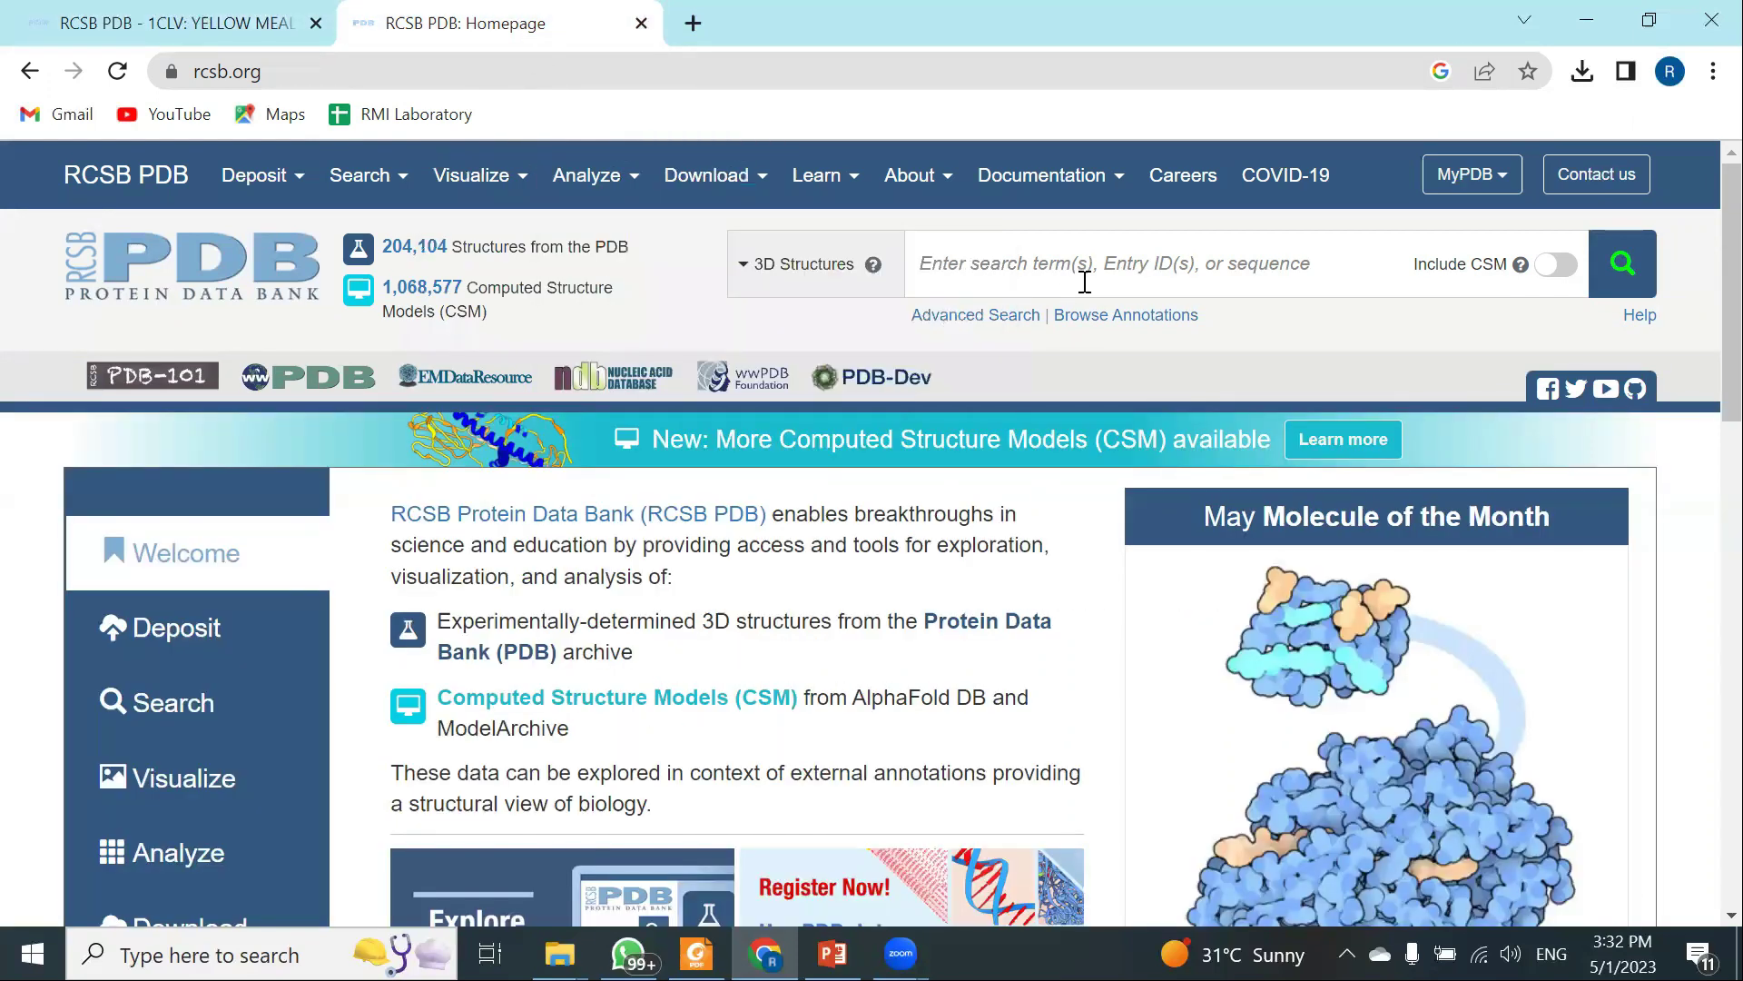
key("ctrl+v")
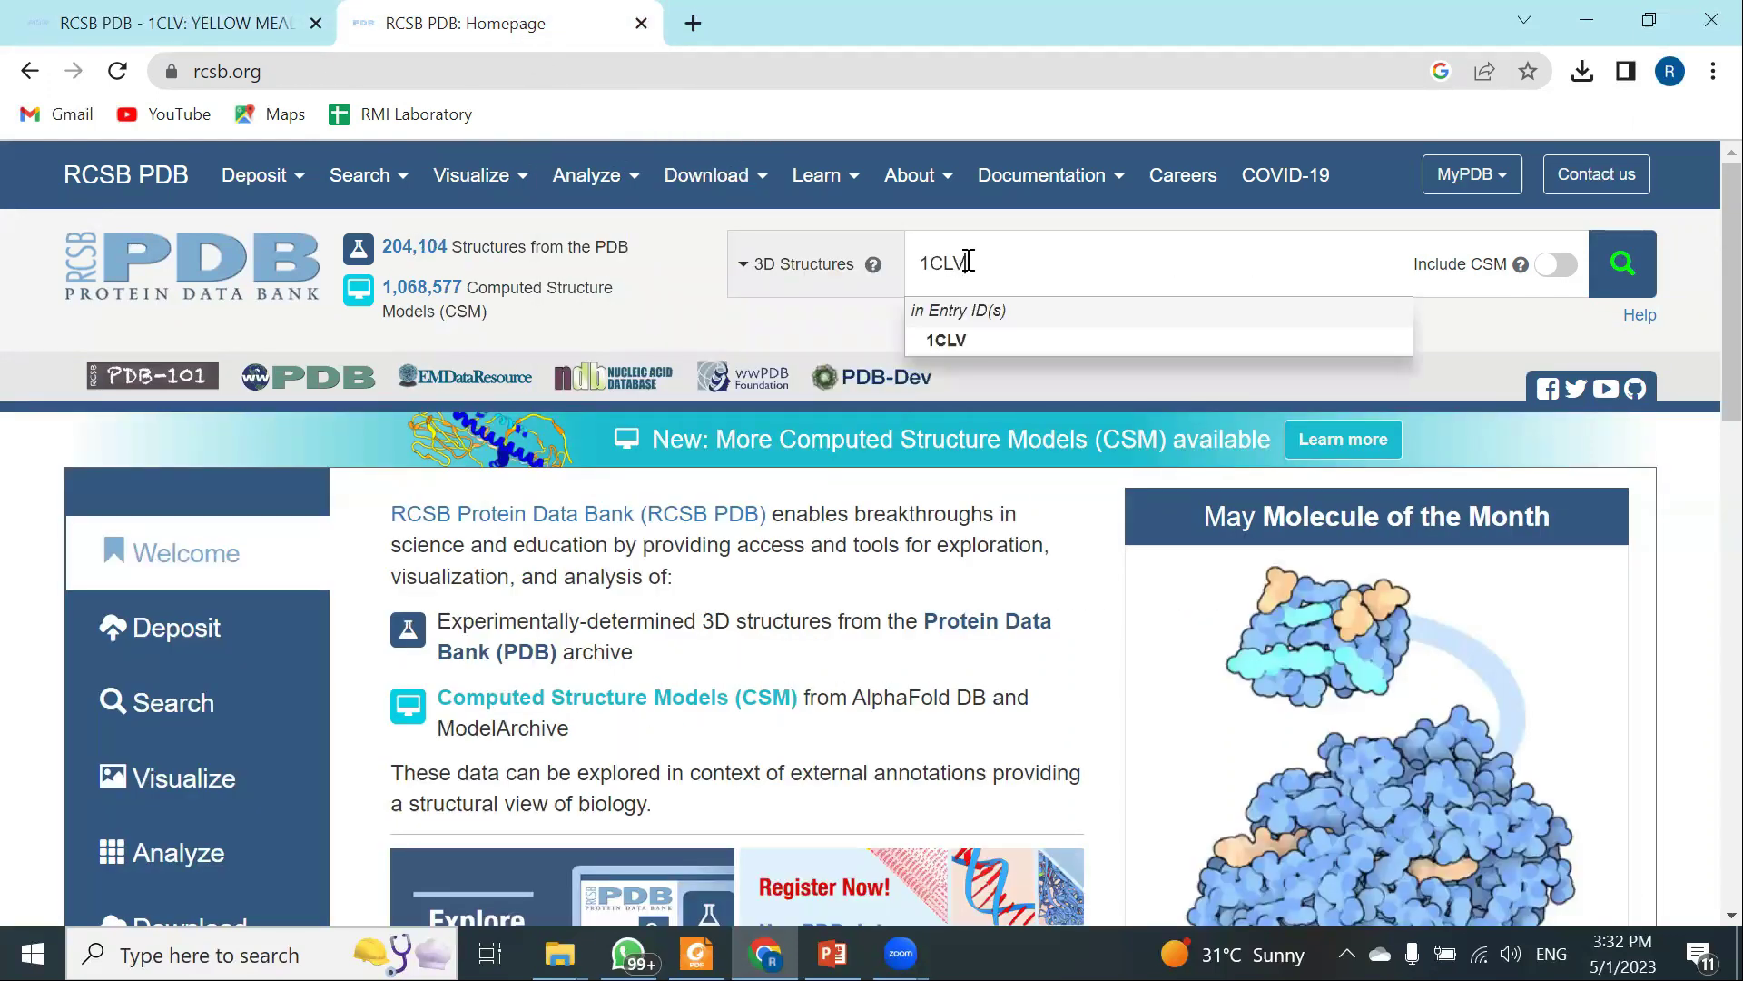
left_click(971, 347)
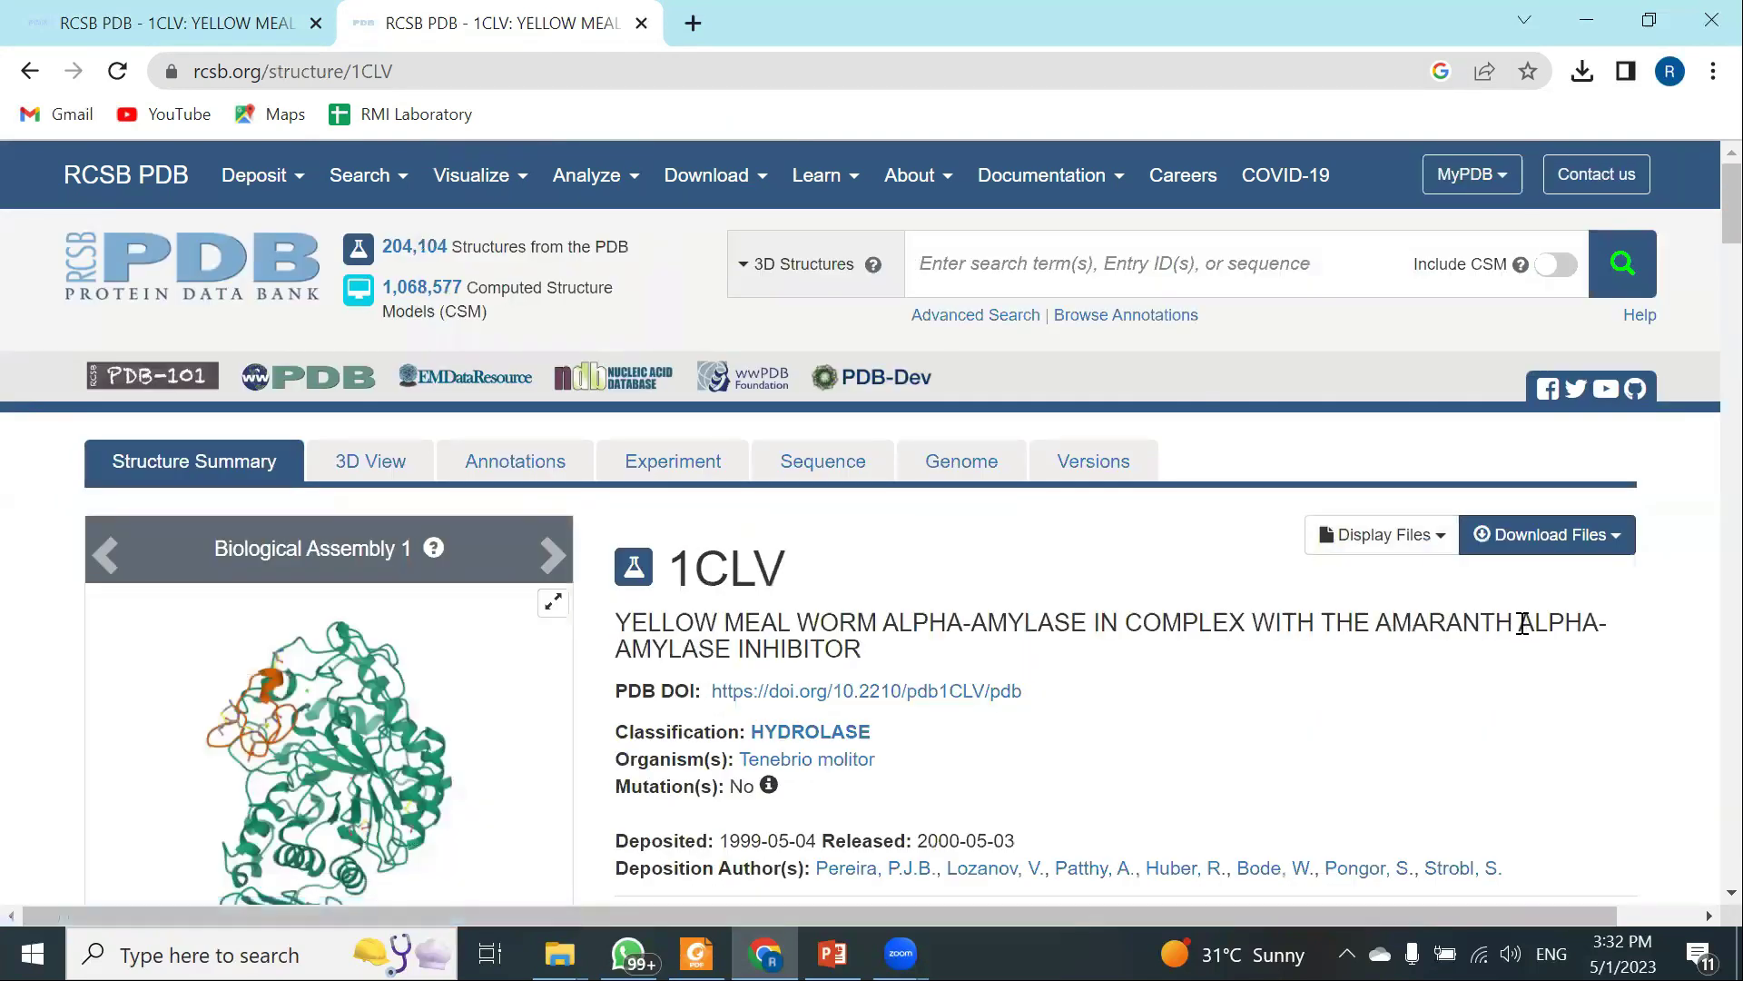
Check the alpha-amylase inhibitor wording in the 1CLV title and download the structure in PDB Format
left_click_drag(1521, 627, 912, 649)
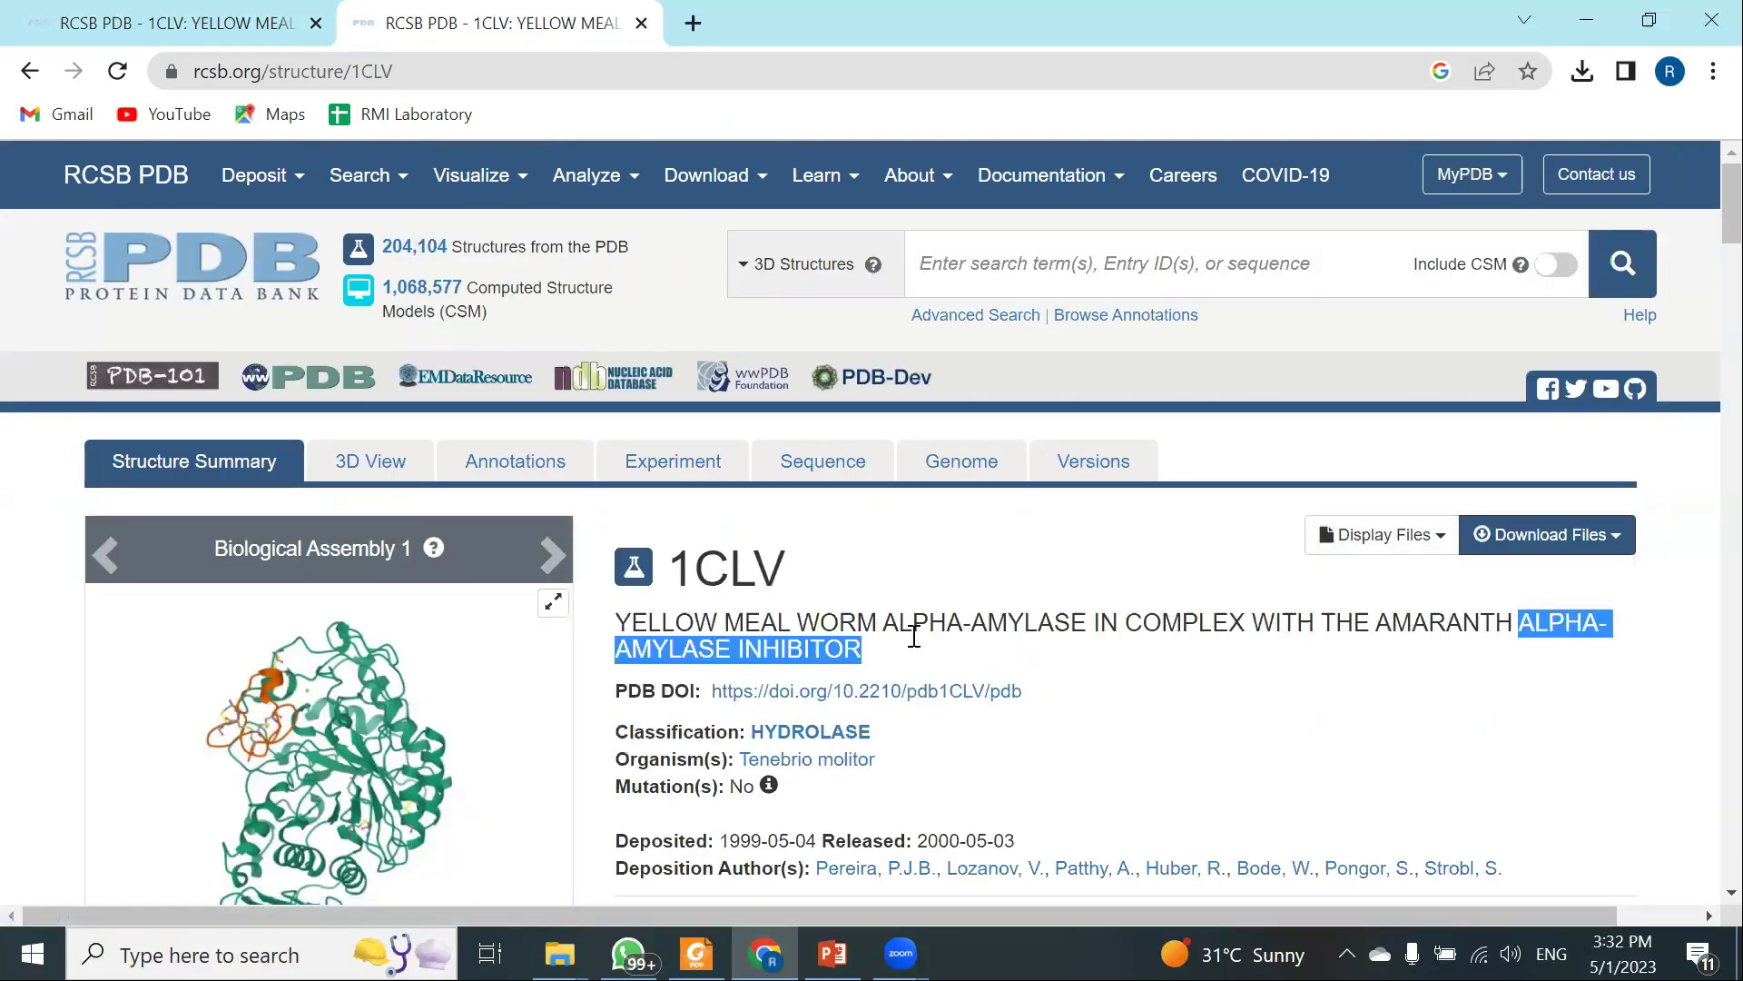
scroll(1319, 669, "down", 3)
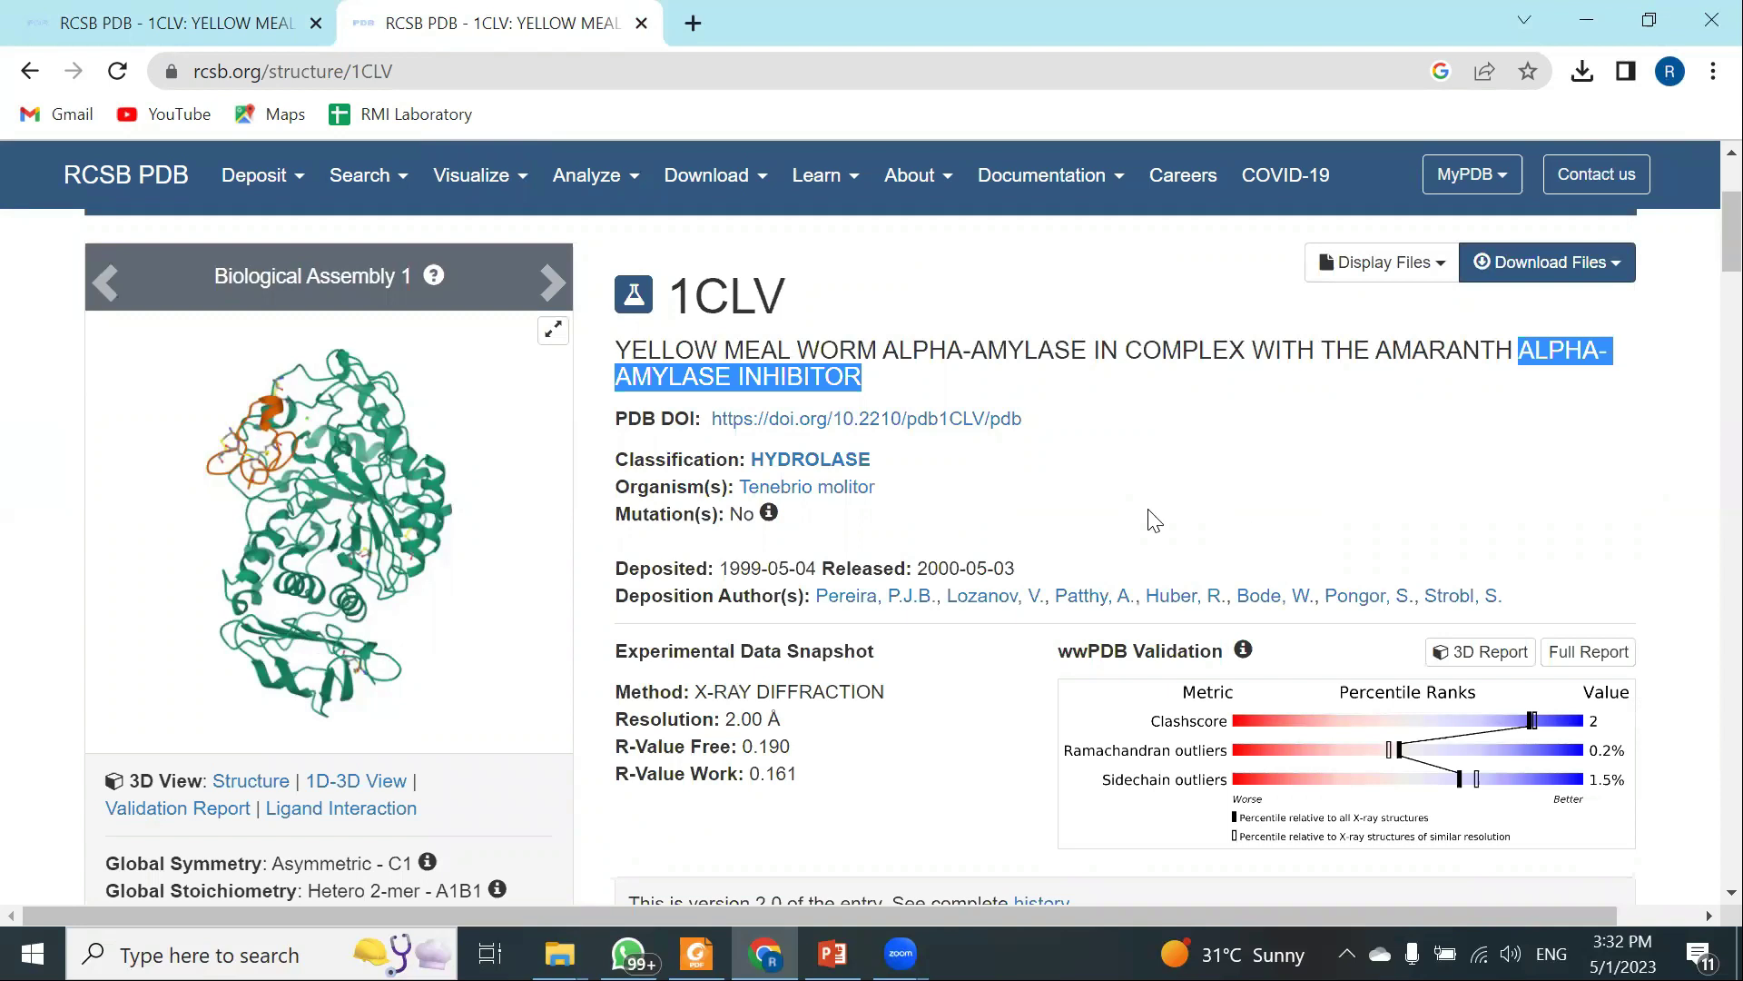
scroll(1334, 513, "up", 3)
left_click(1199, 569)
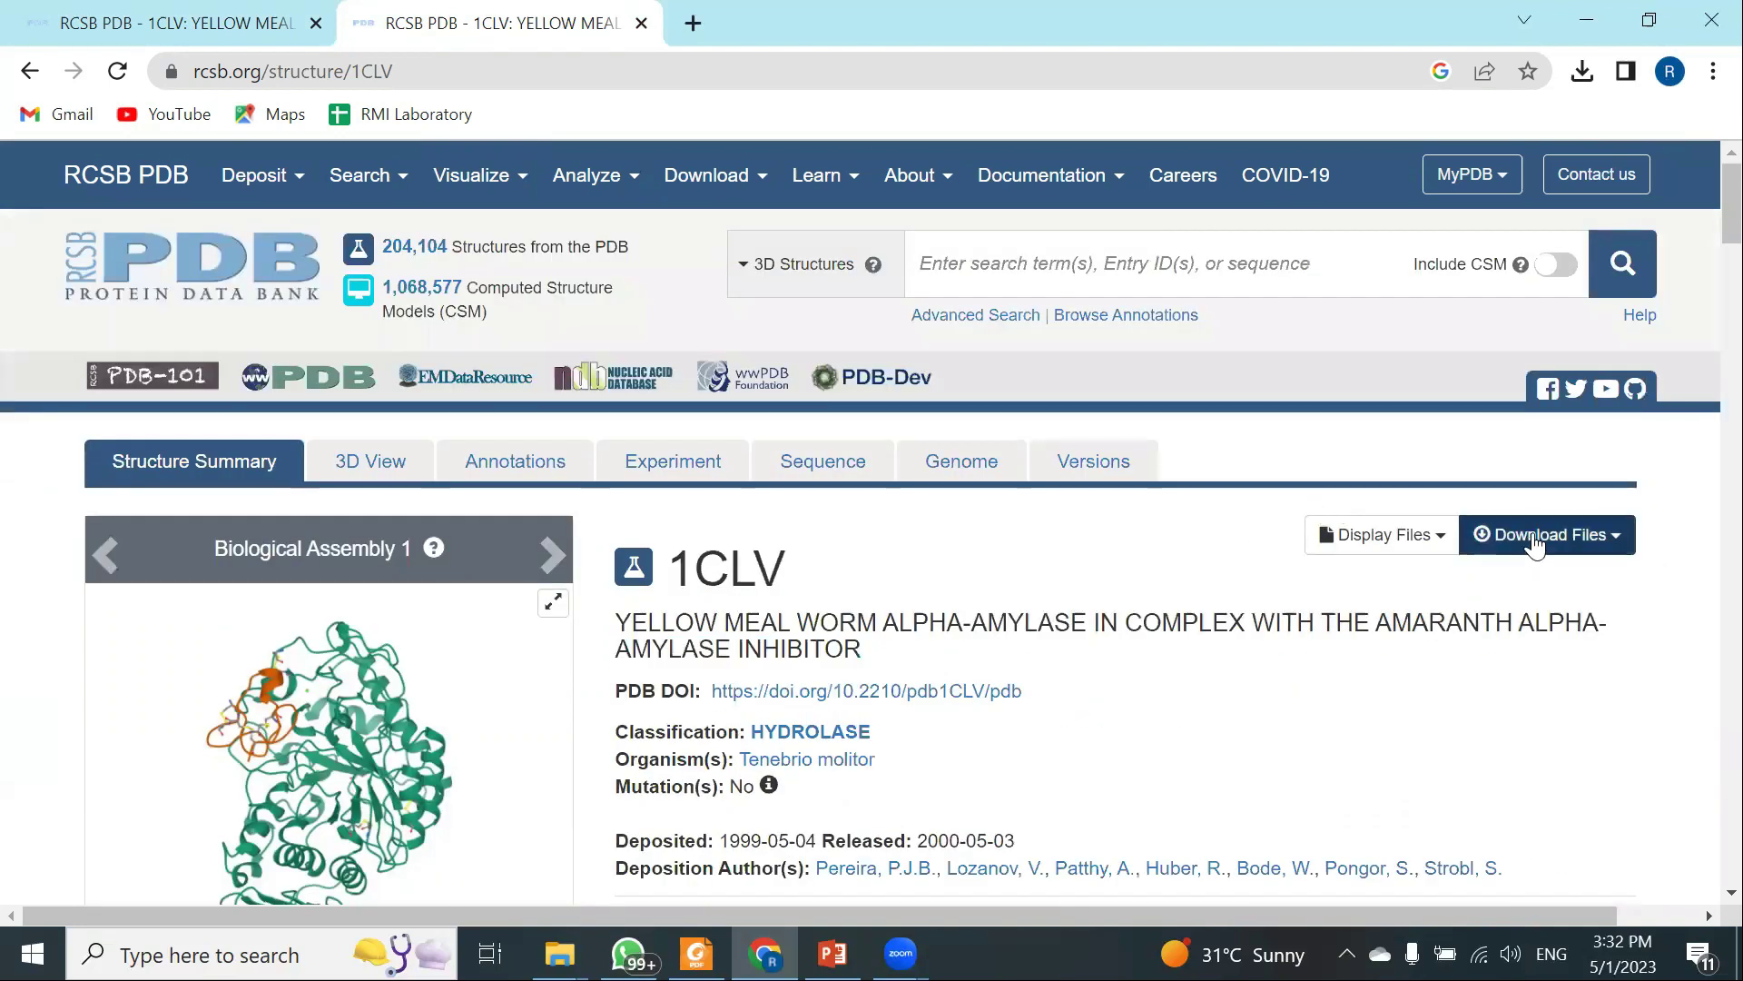
left_click(1493, 545)
scroll(1316, 544, "down", 2)
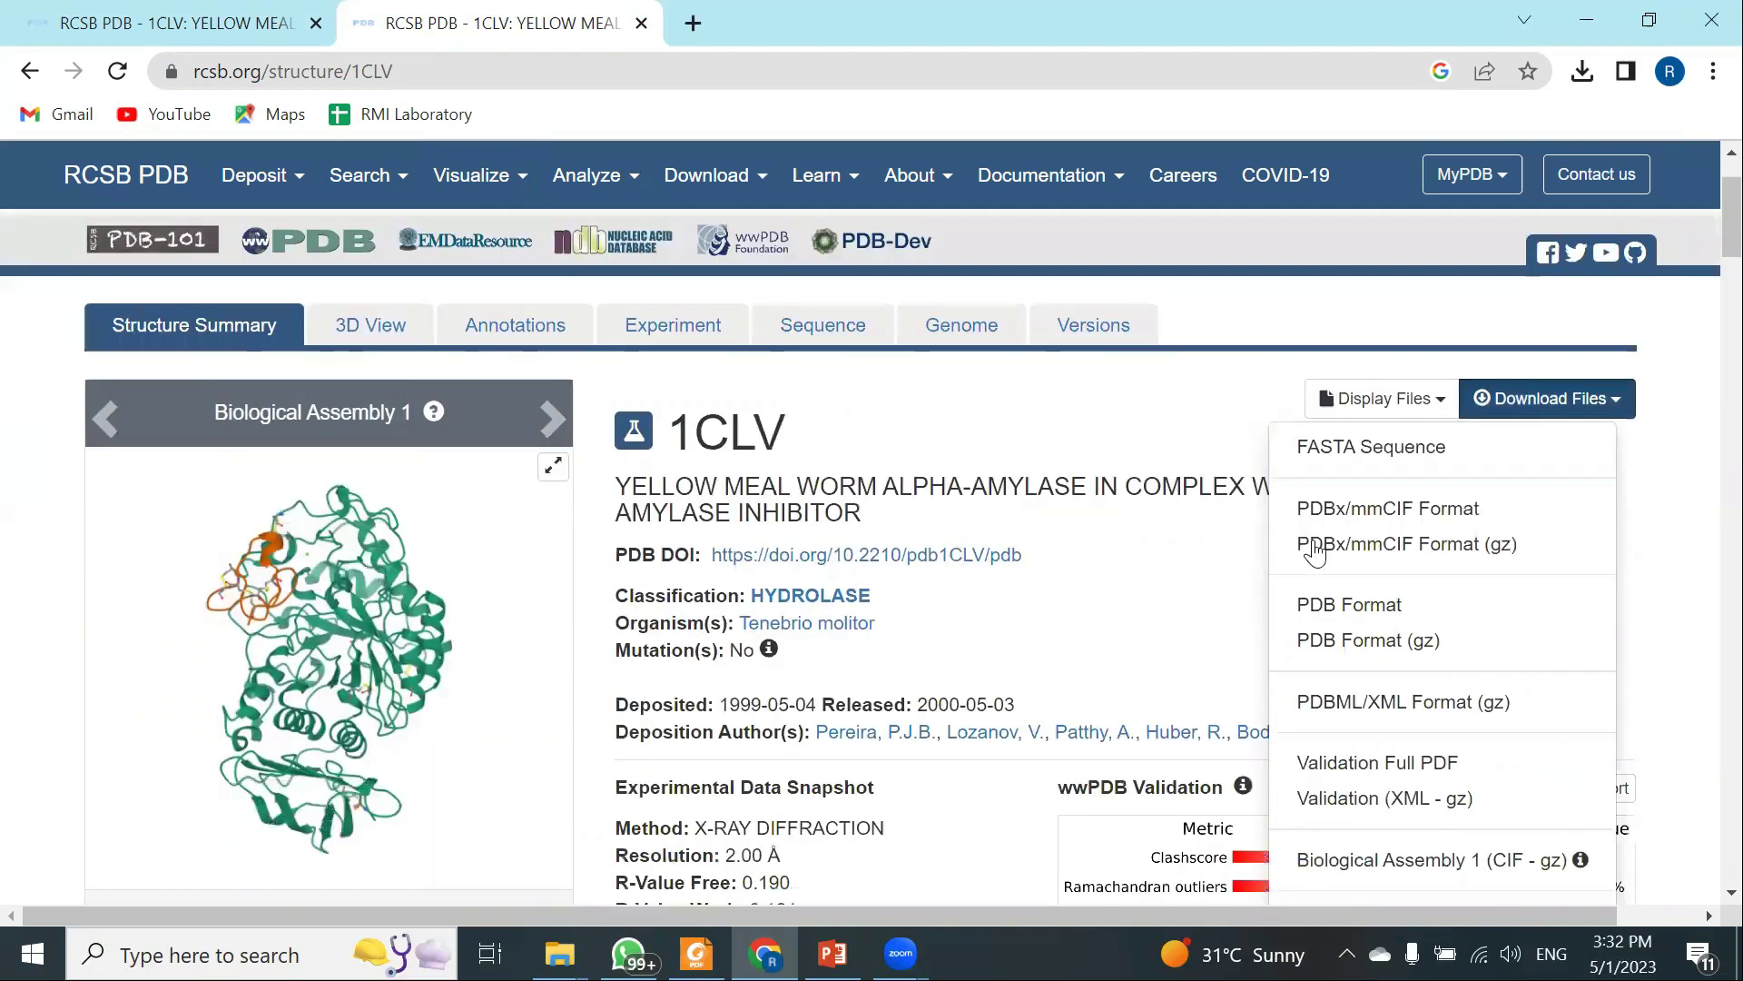
left_click(1319, 605)
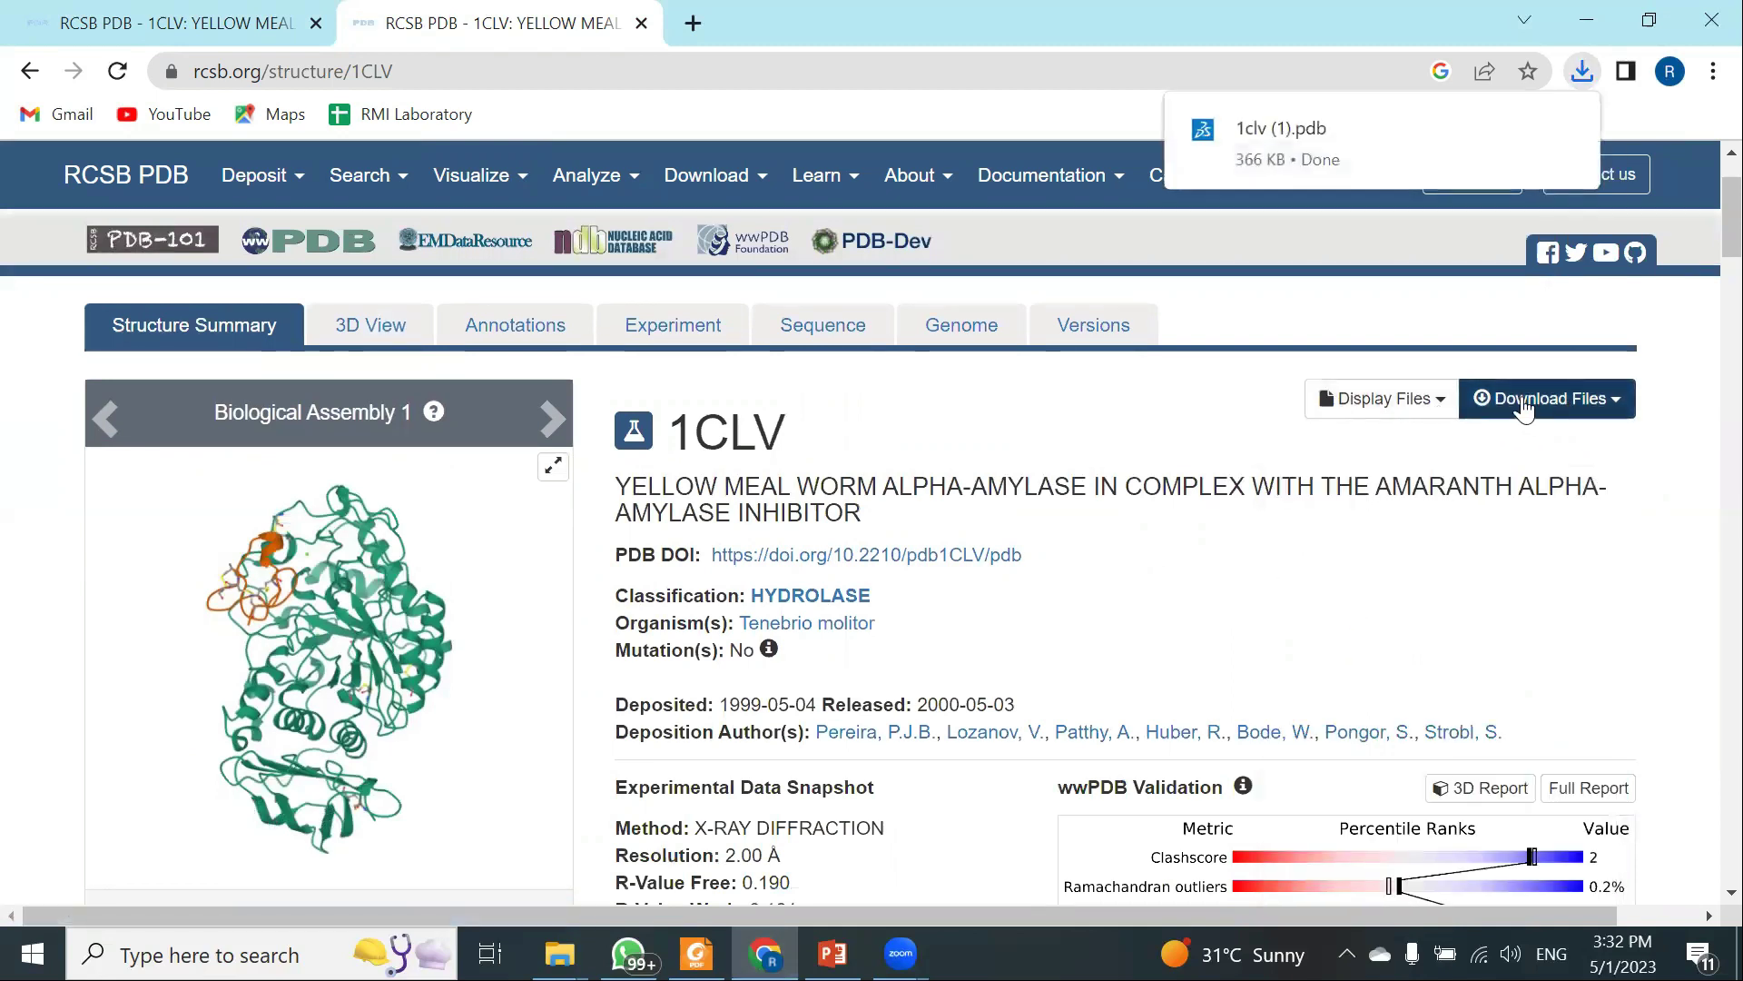
left_click(1577, 409)
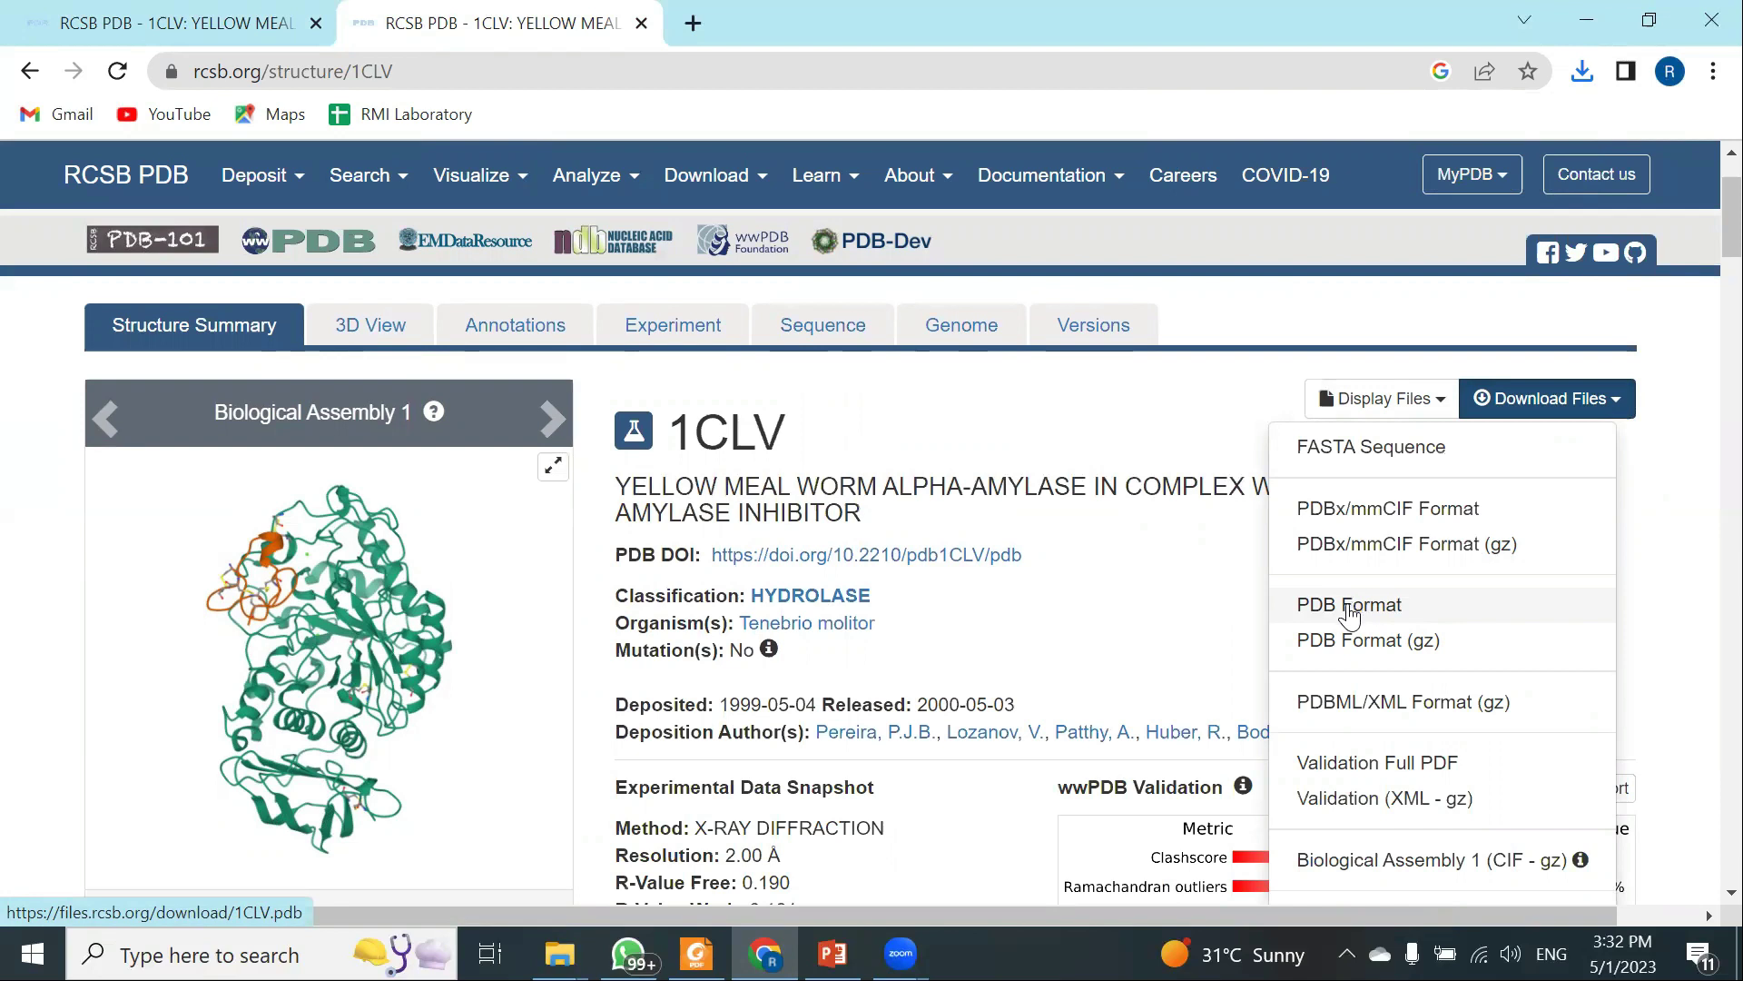
left_click(1126, 595)
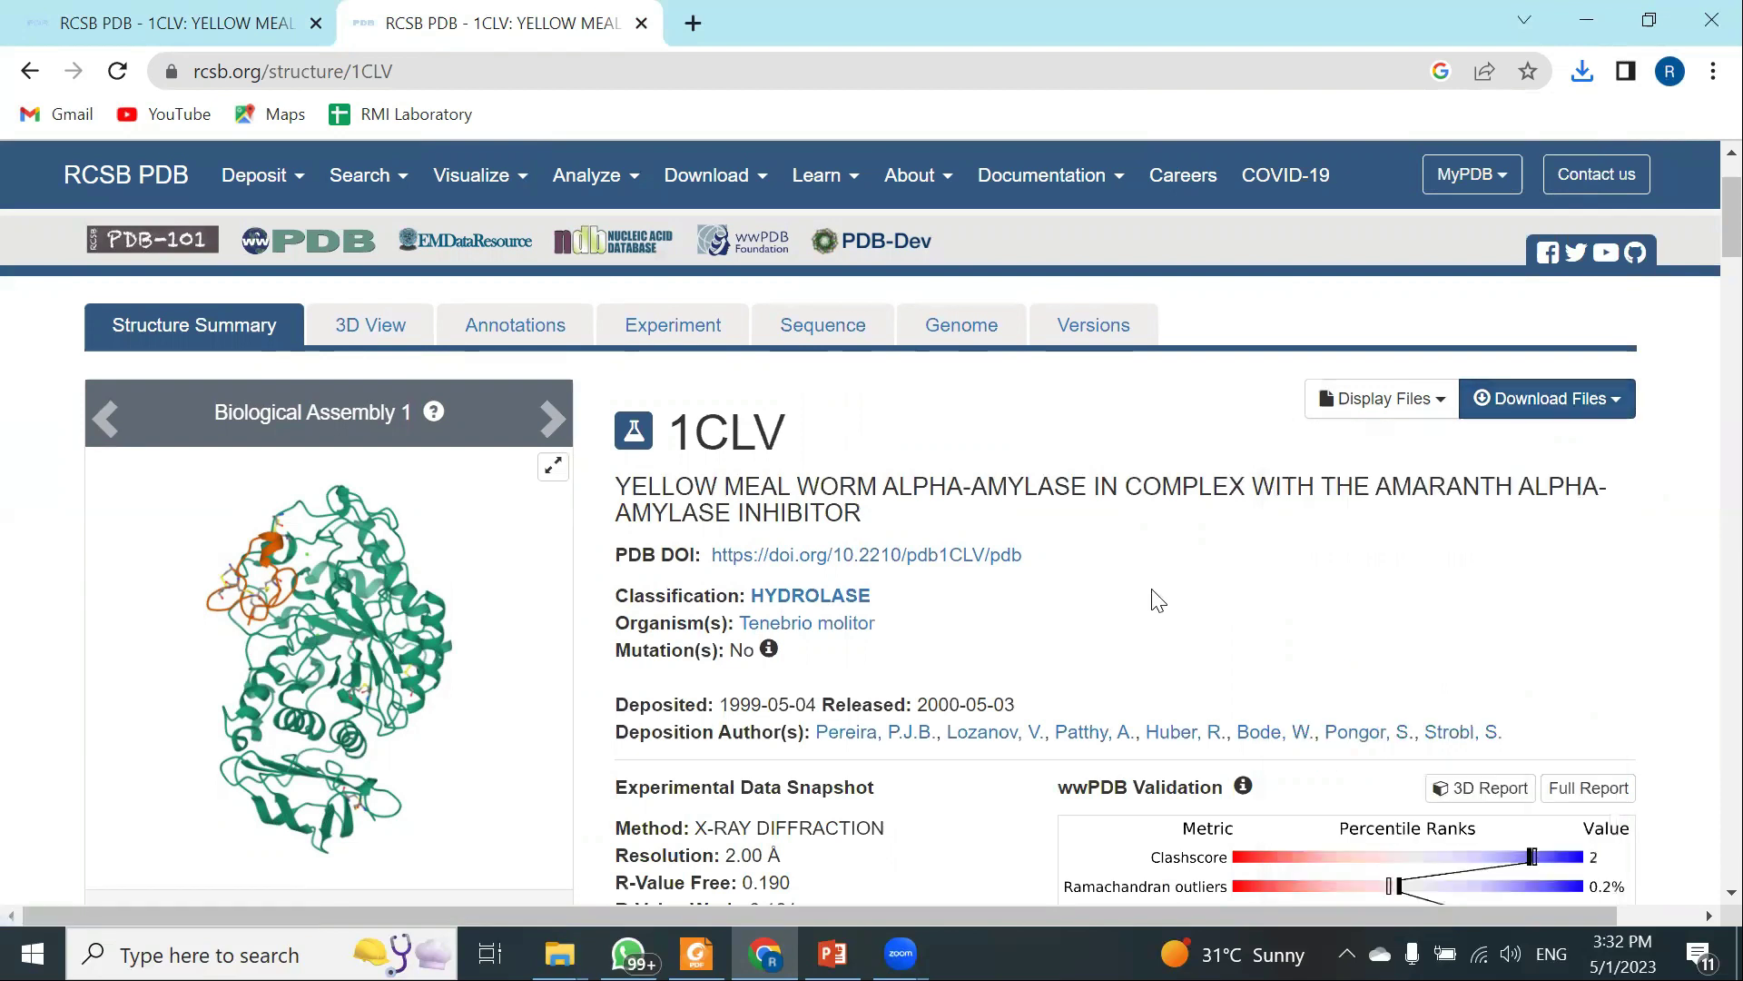
Open the downloaded file 1clv (1).pdb in Discovery Studio Visualizer
left_click(1583, 72)
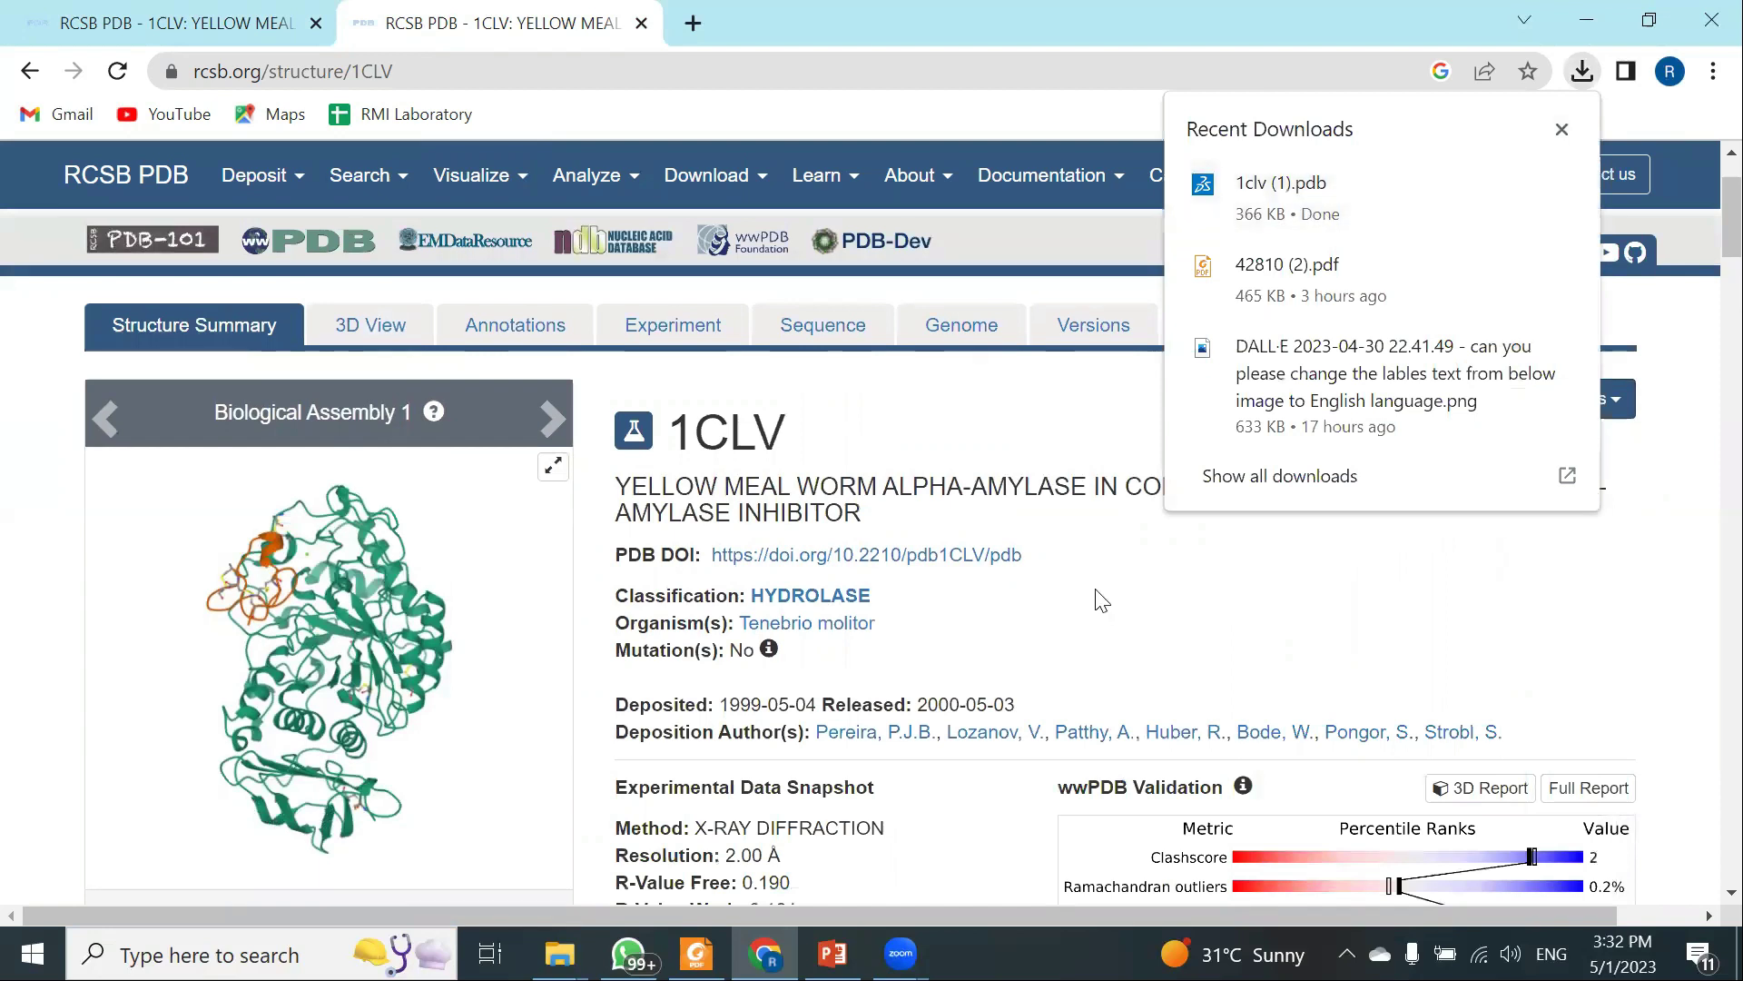
left_click(1286, 213)
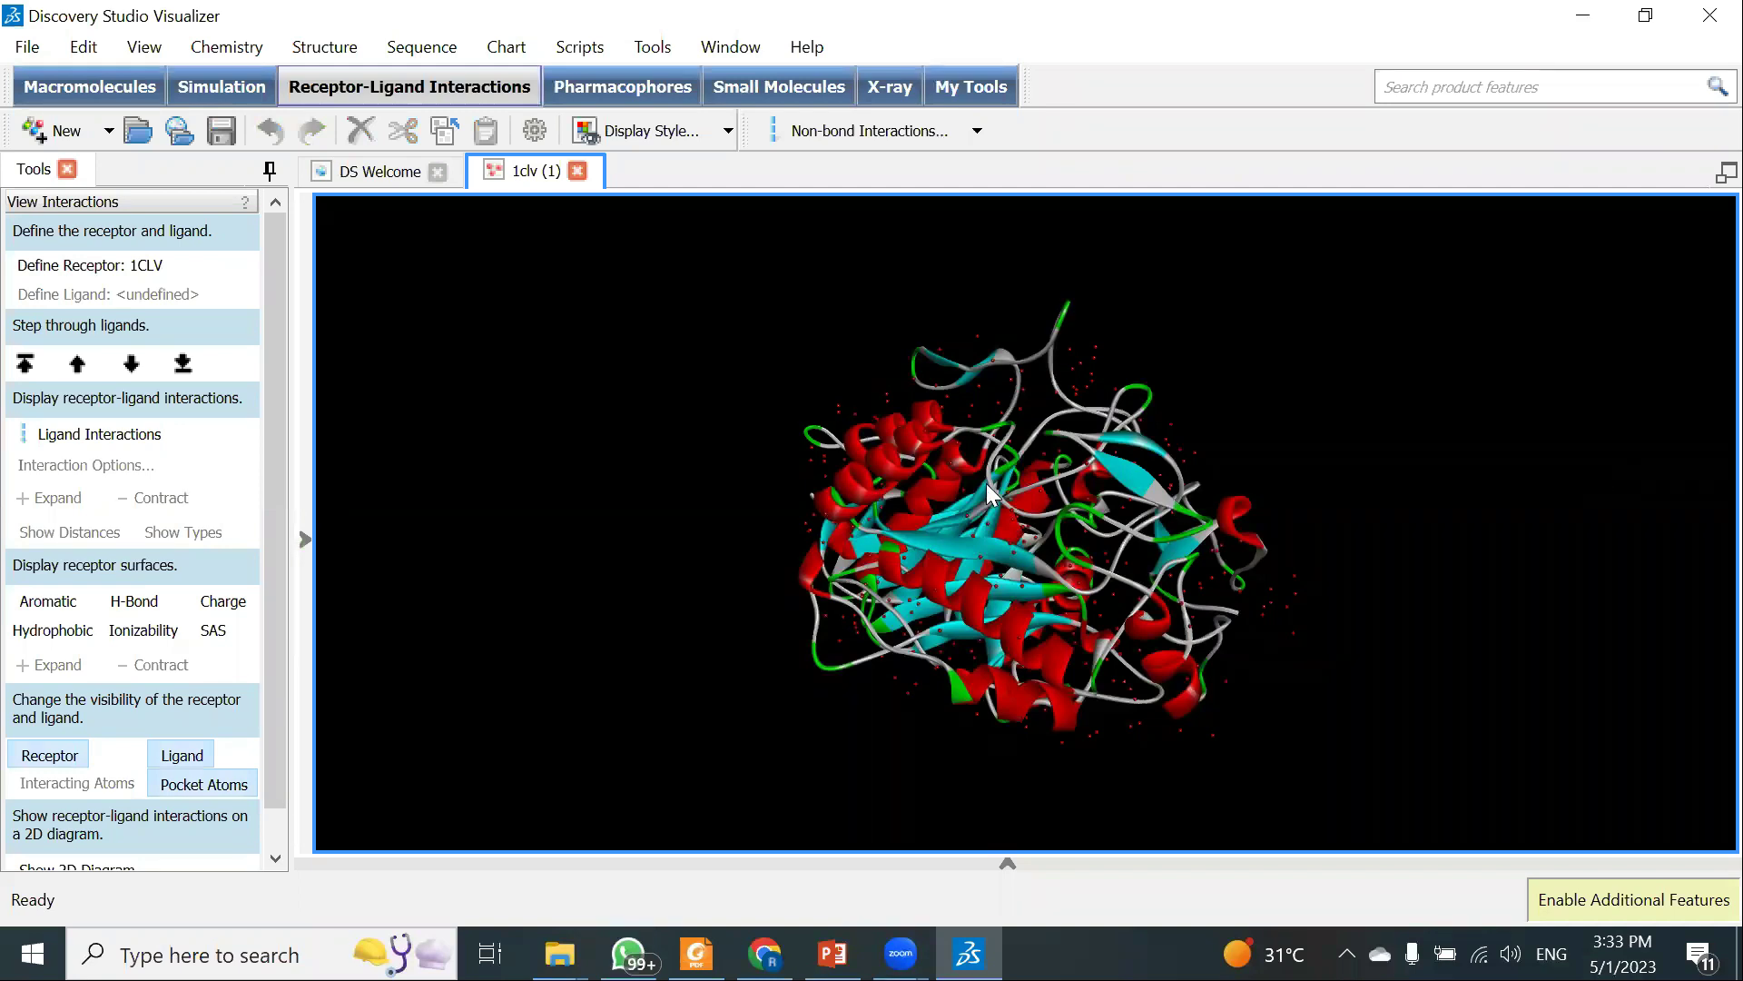
Set the mouse mode to Rotate and turn the 1CLV protein to view it from several sides
right_click(814, 388)
mouse_move(945, 715)
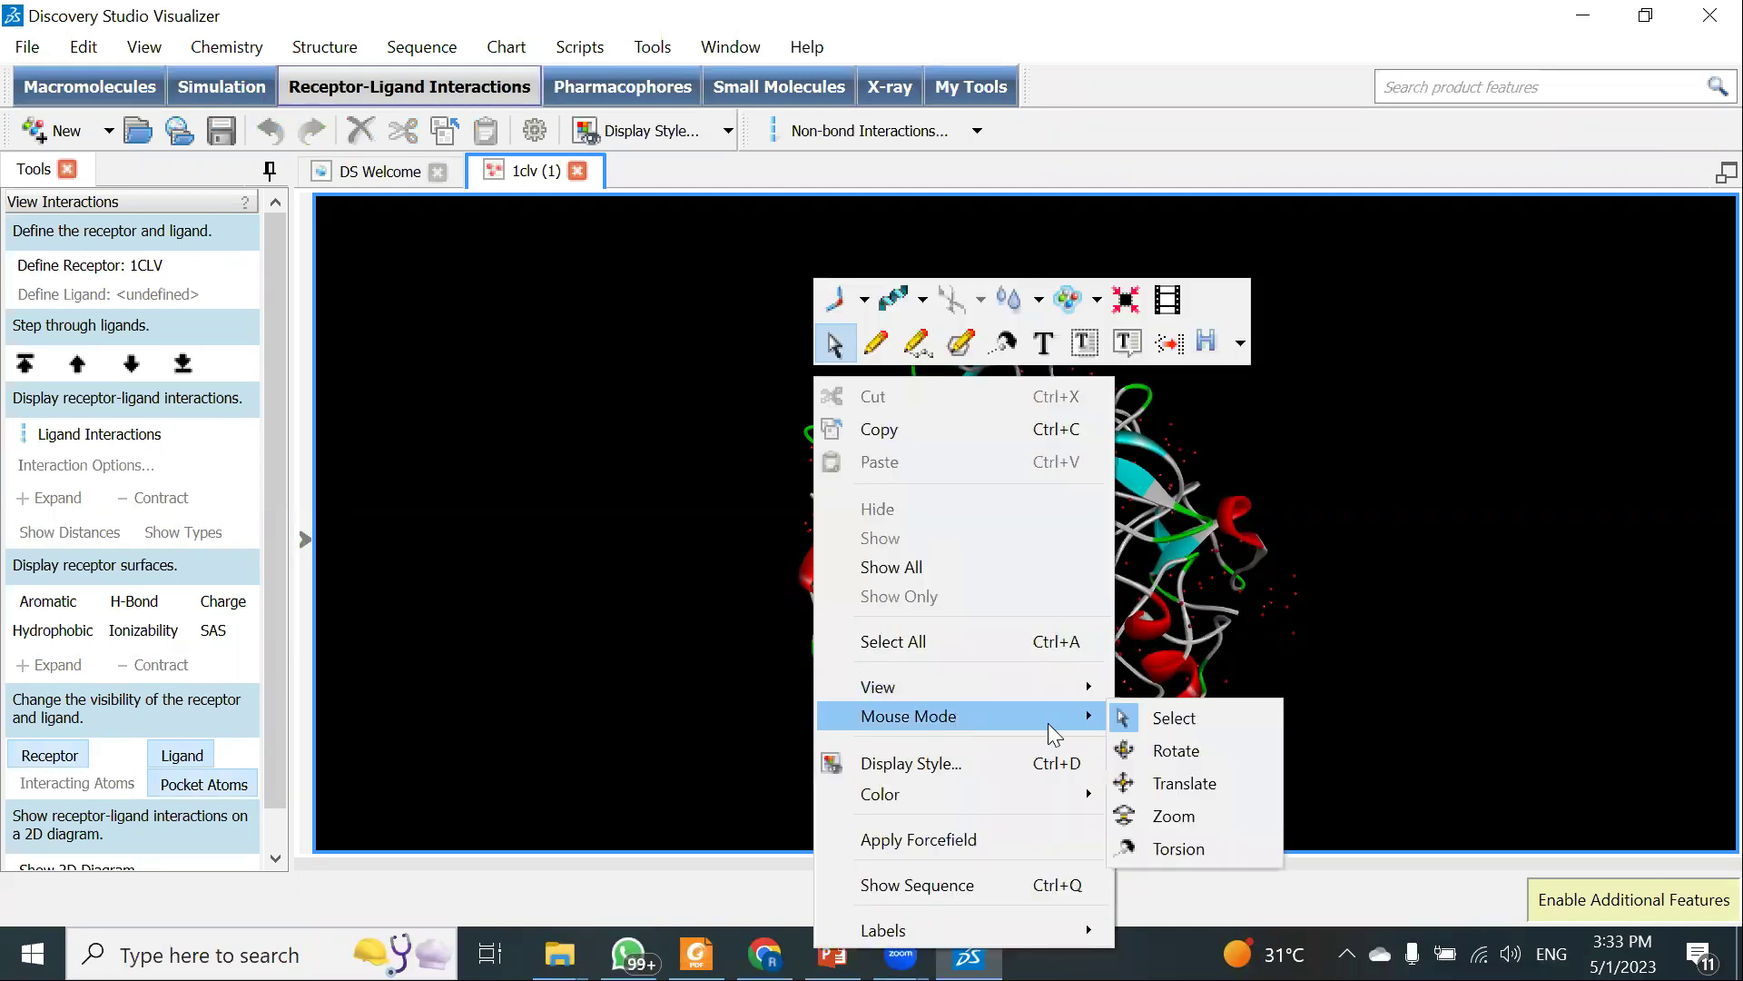
left_click(1165, 754)
left_click_drag(999, 545, 811, 536)
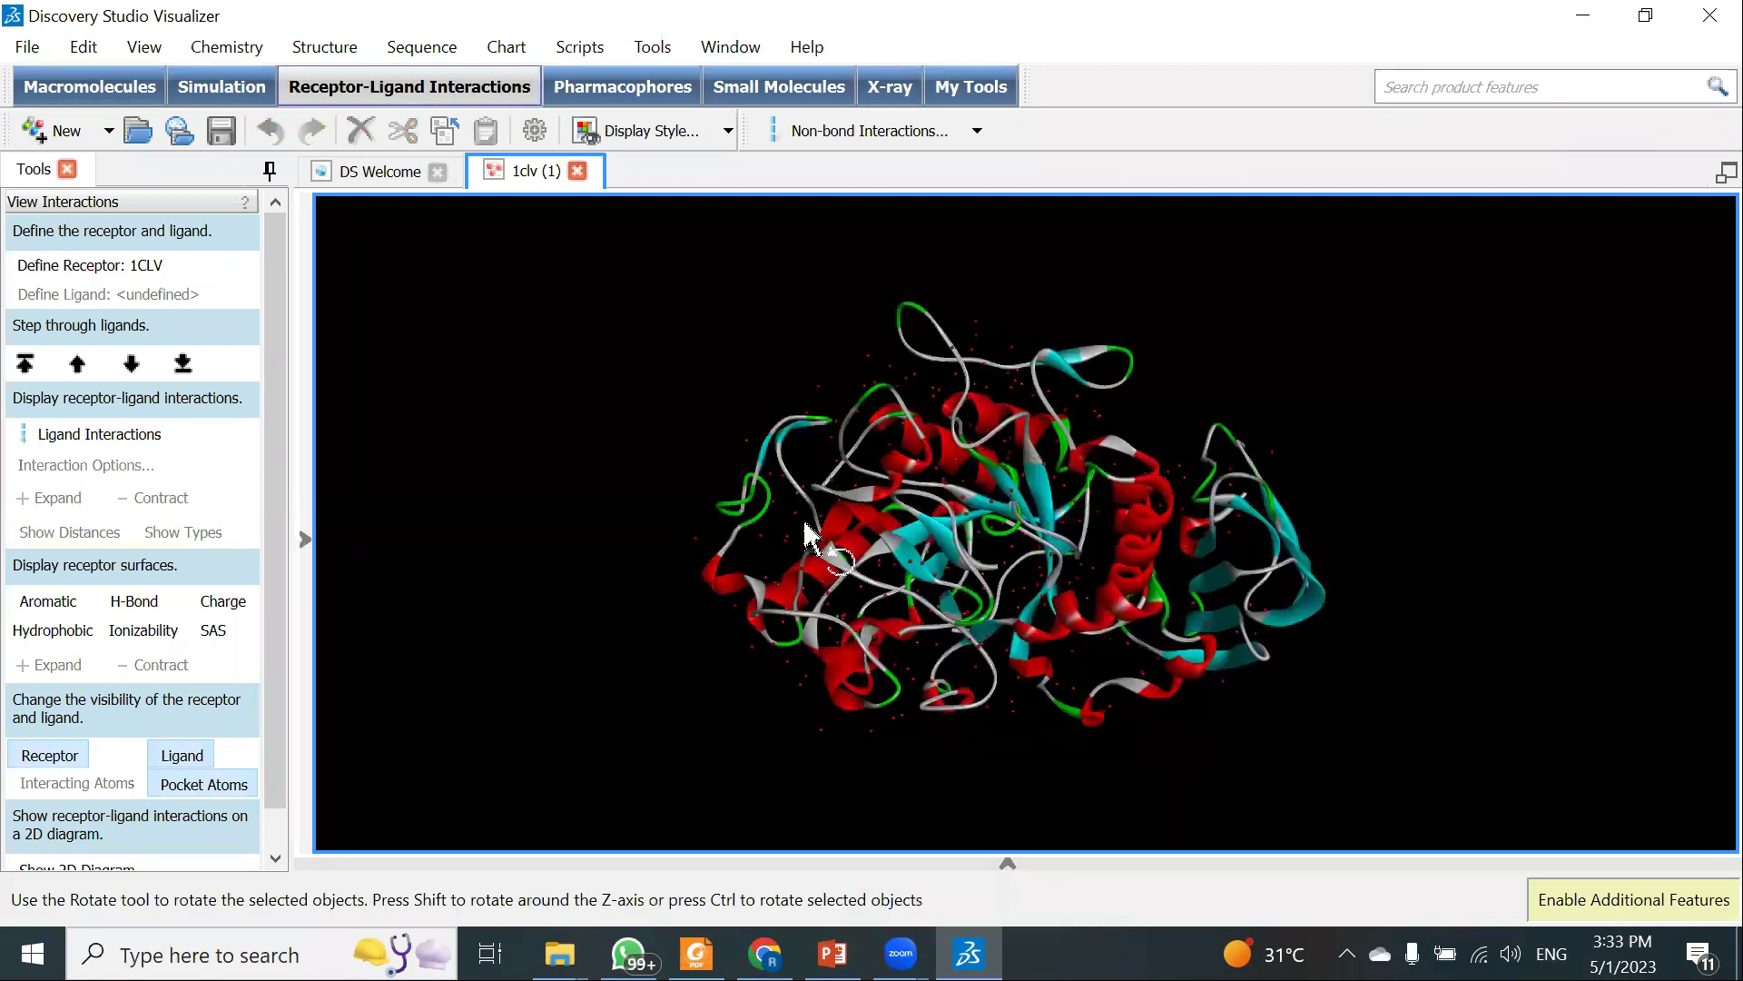
left_click_drag(949, 436, 370, 556)
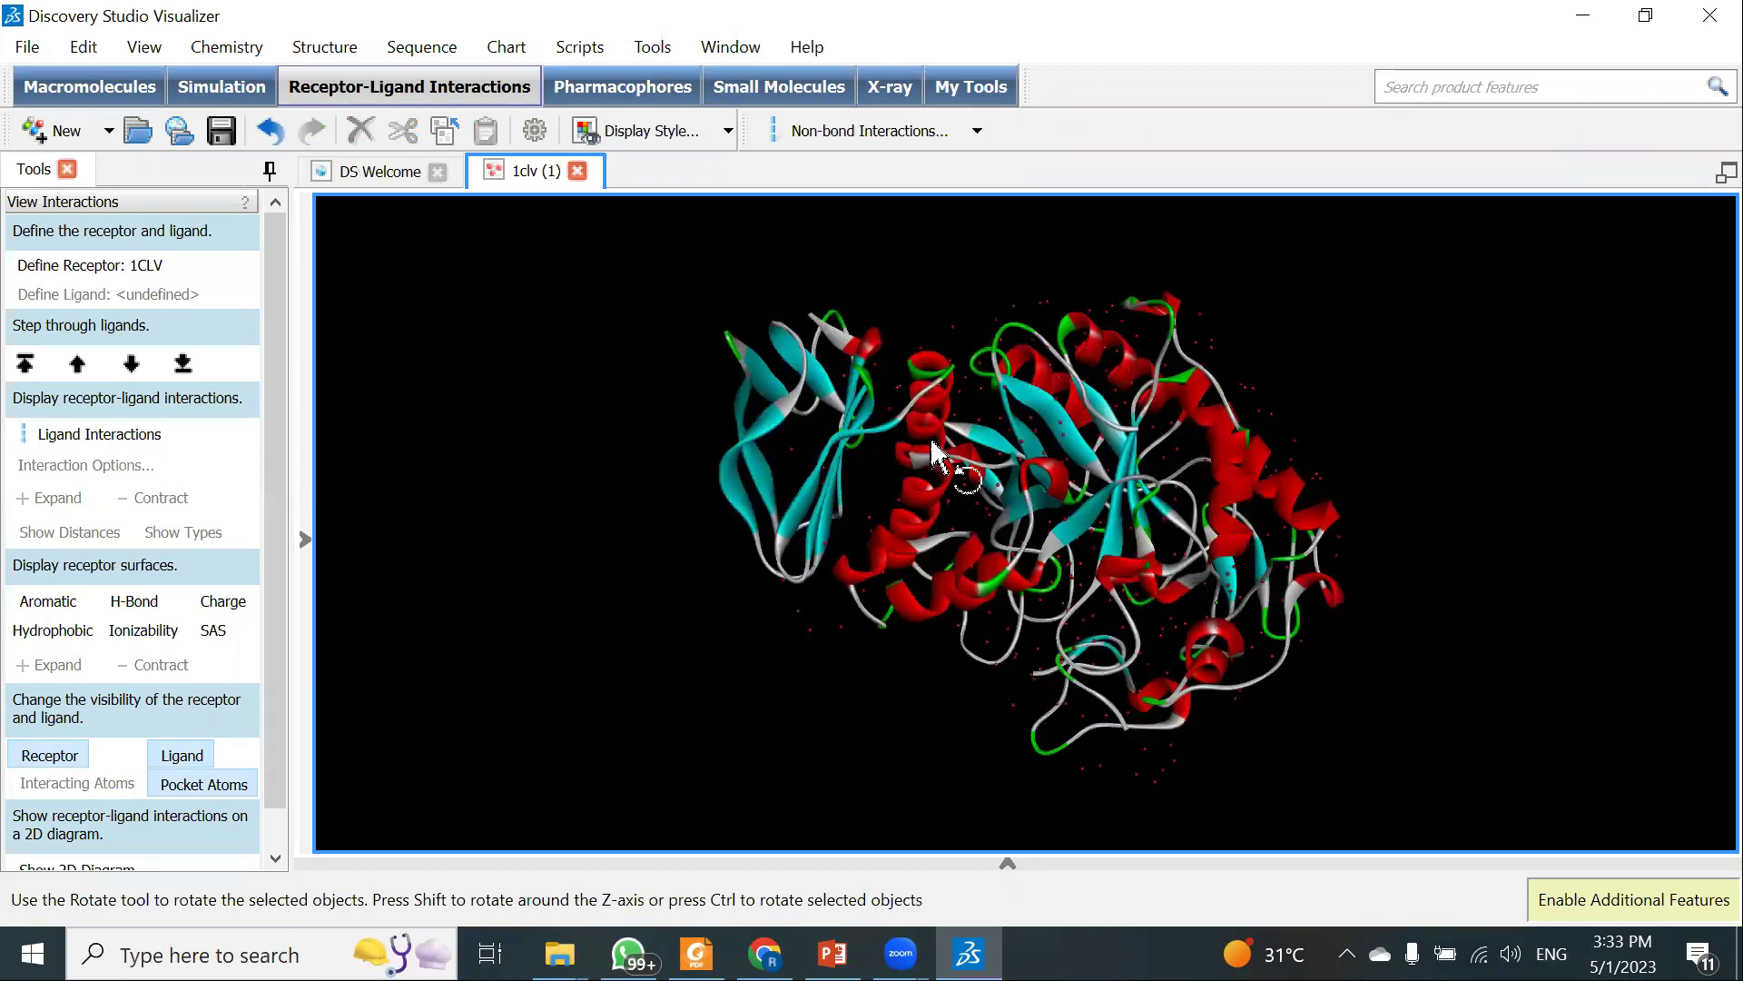
left_click_drag(915, 525, 534, 388)
Show the hierarchy of the 1CLV structure, widen it, and examine the protein up close from different angles
left_click(306, 540)
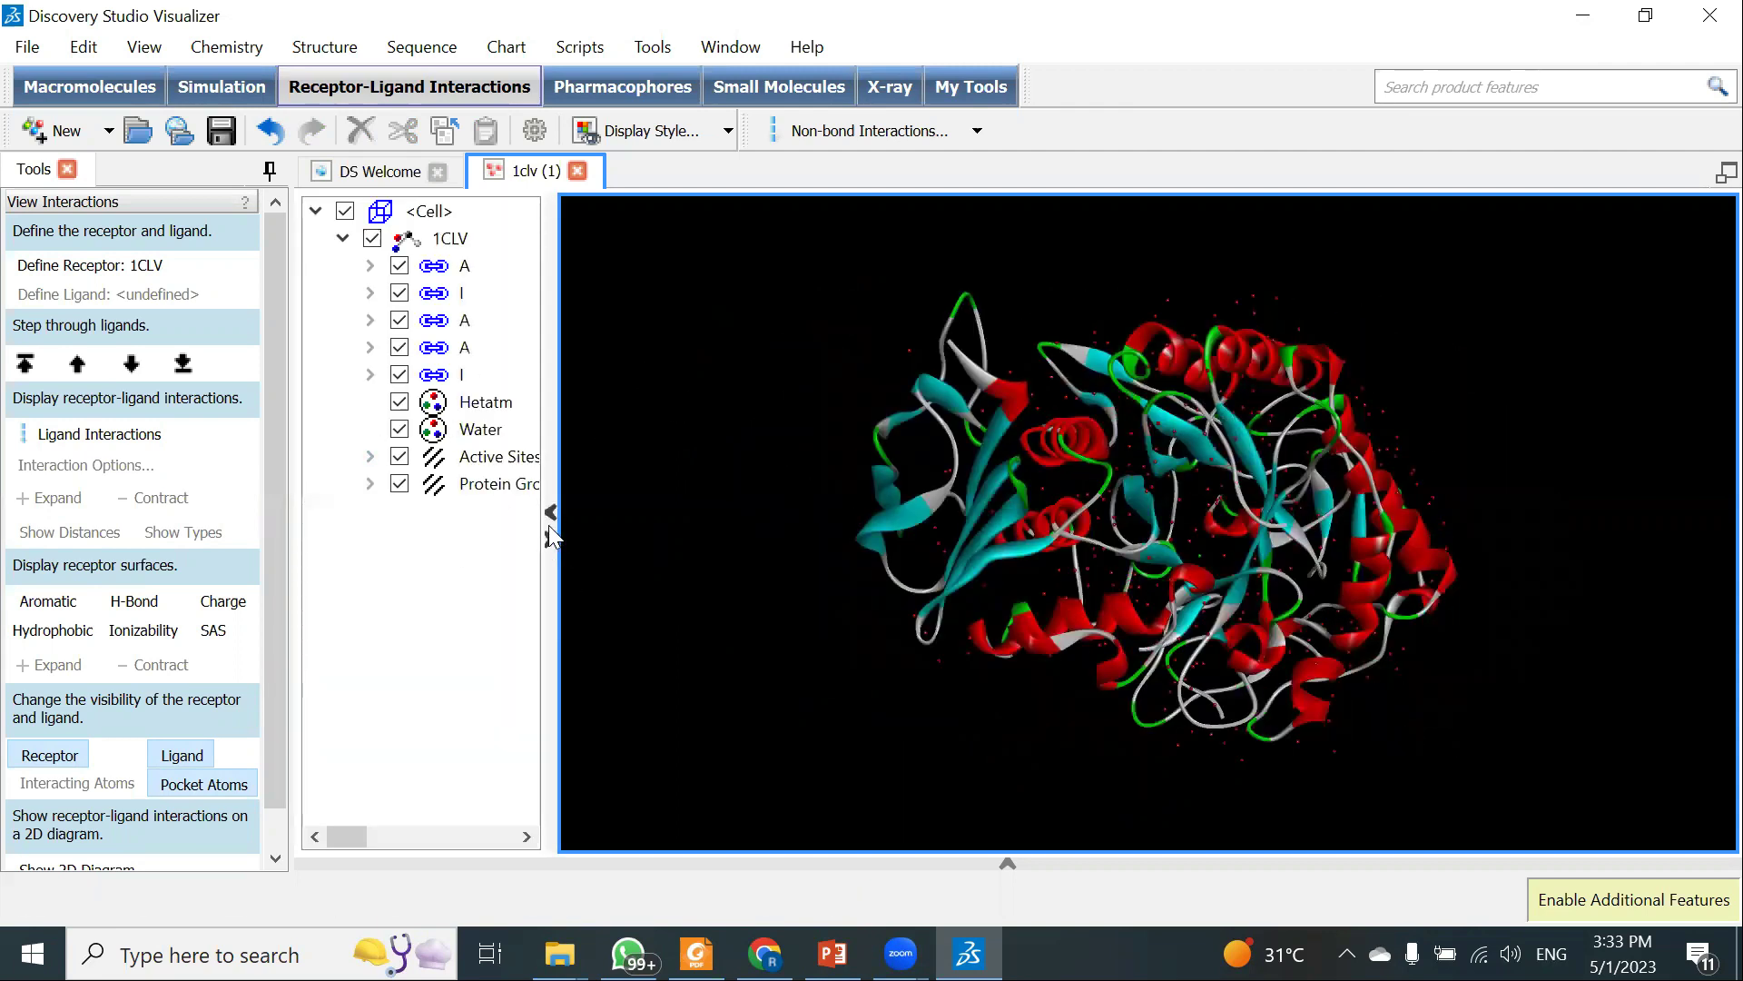
left_click_drag(556, 467, 638, 466)
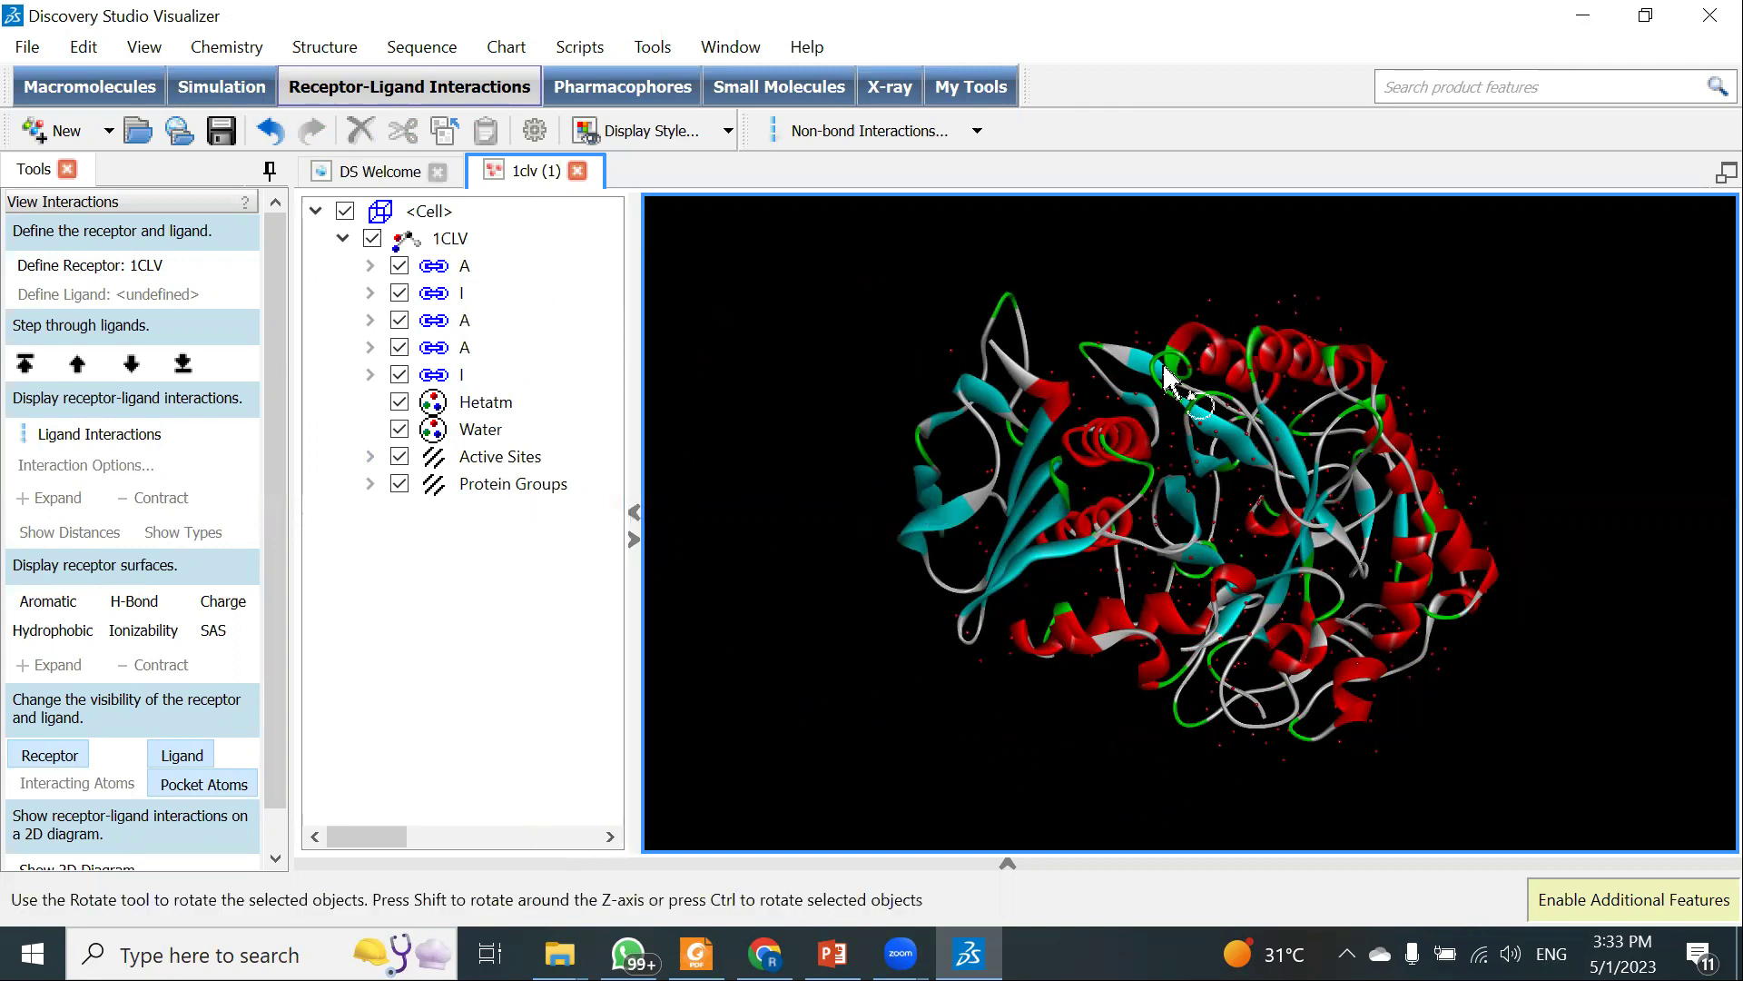
left_click_drag(1170, 384, 1346, 581)
scroll(1346, 582, "up", 3)
left_click_drag(1275, 363, 953, 378)
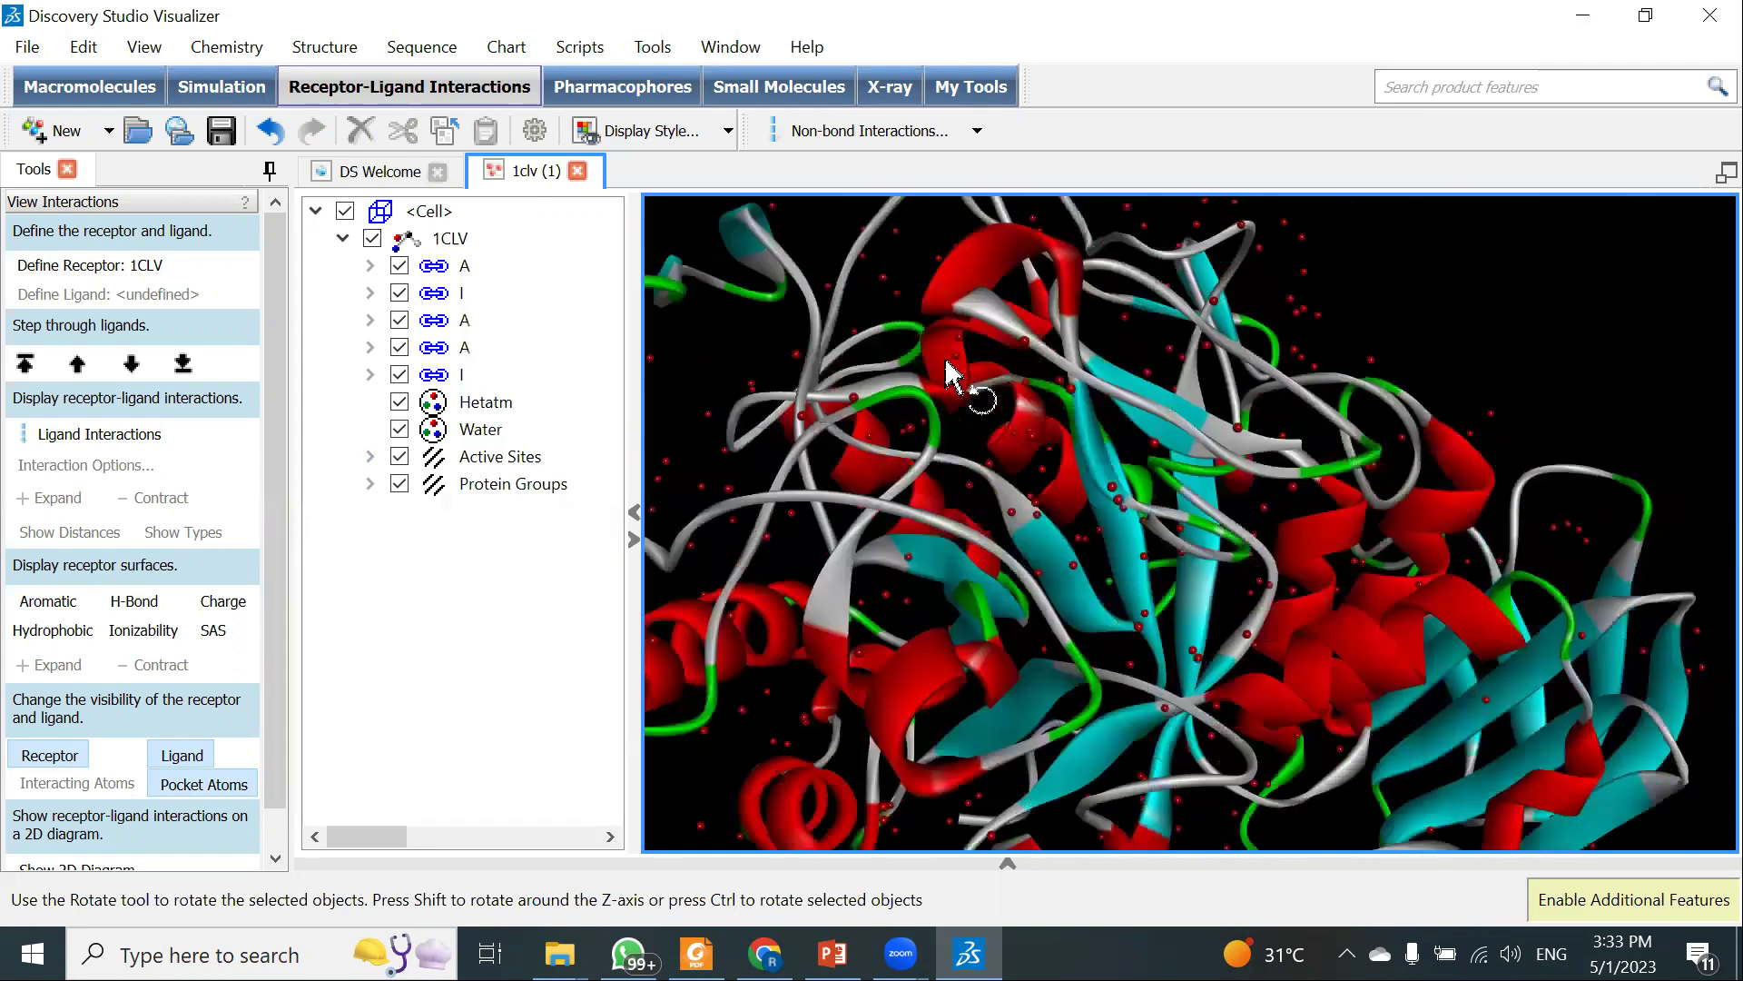
scroll(1074, 427, "down", 5)
left_click_drag(1074, 427, 1281, 540)
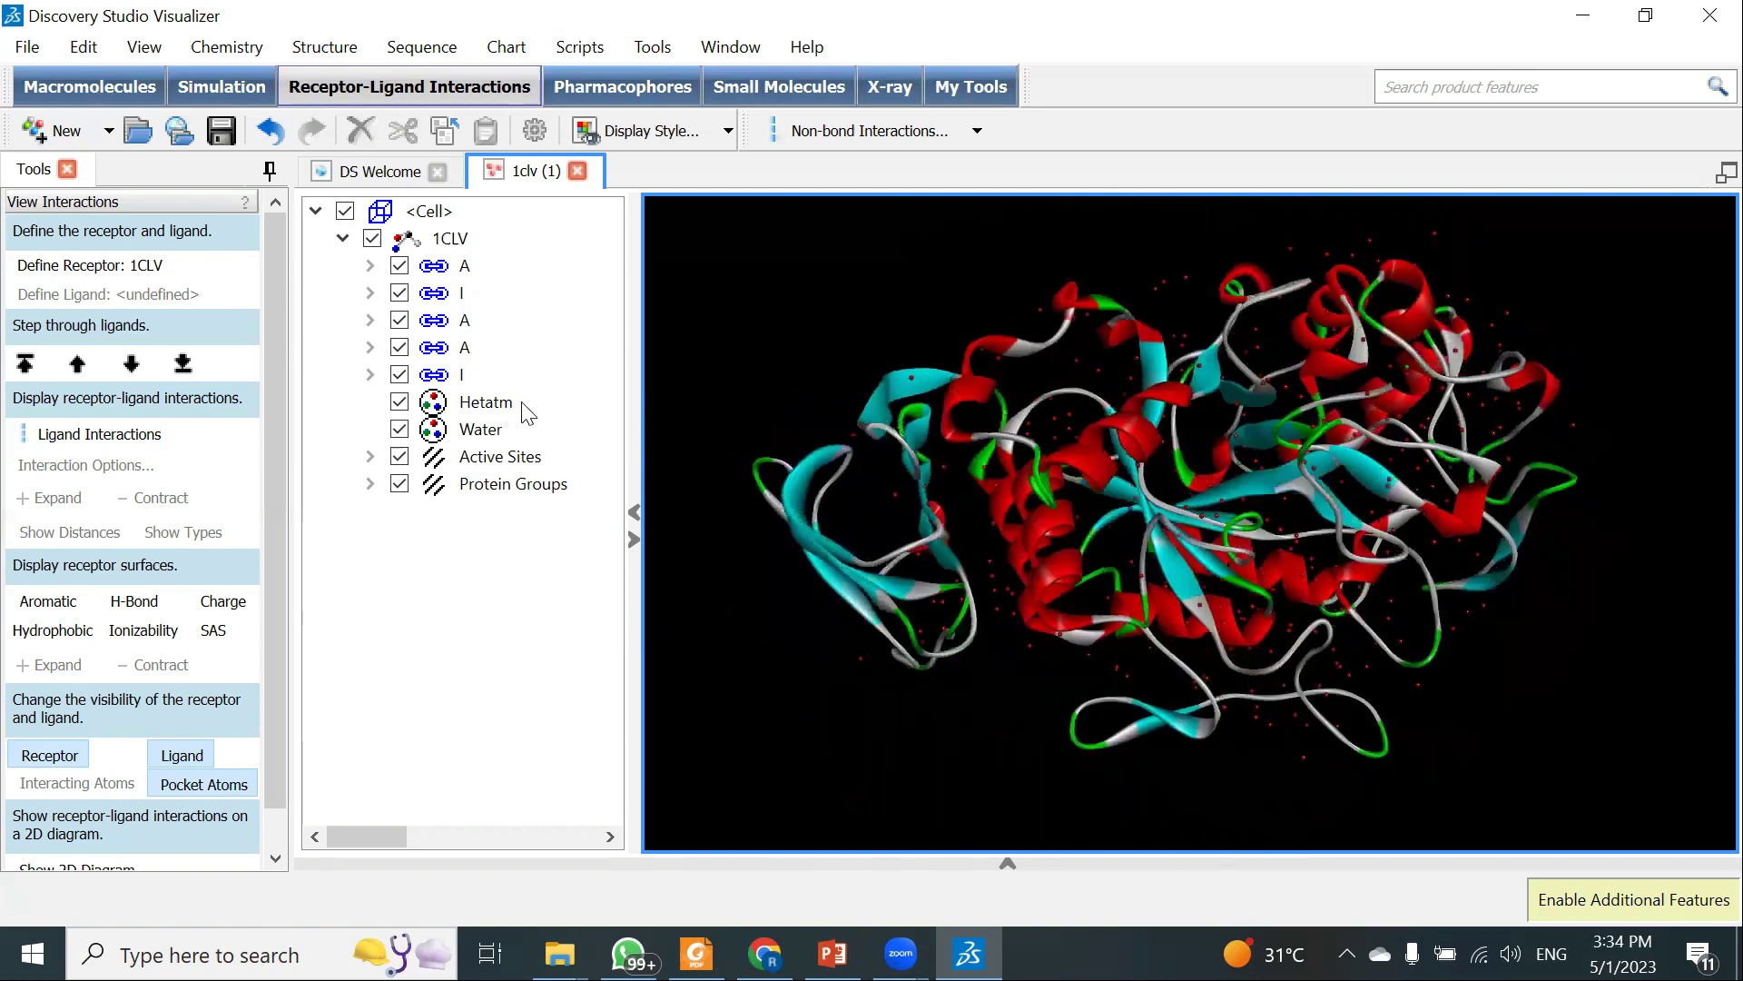
Highlight the Water group of 1CLV and turn the protein to inspect where the water molecules lie
left_click(483, 430)
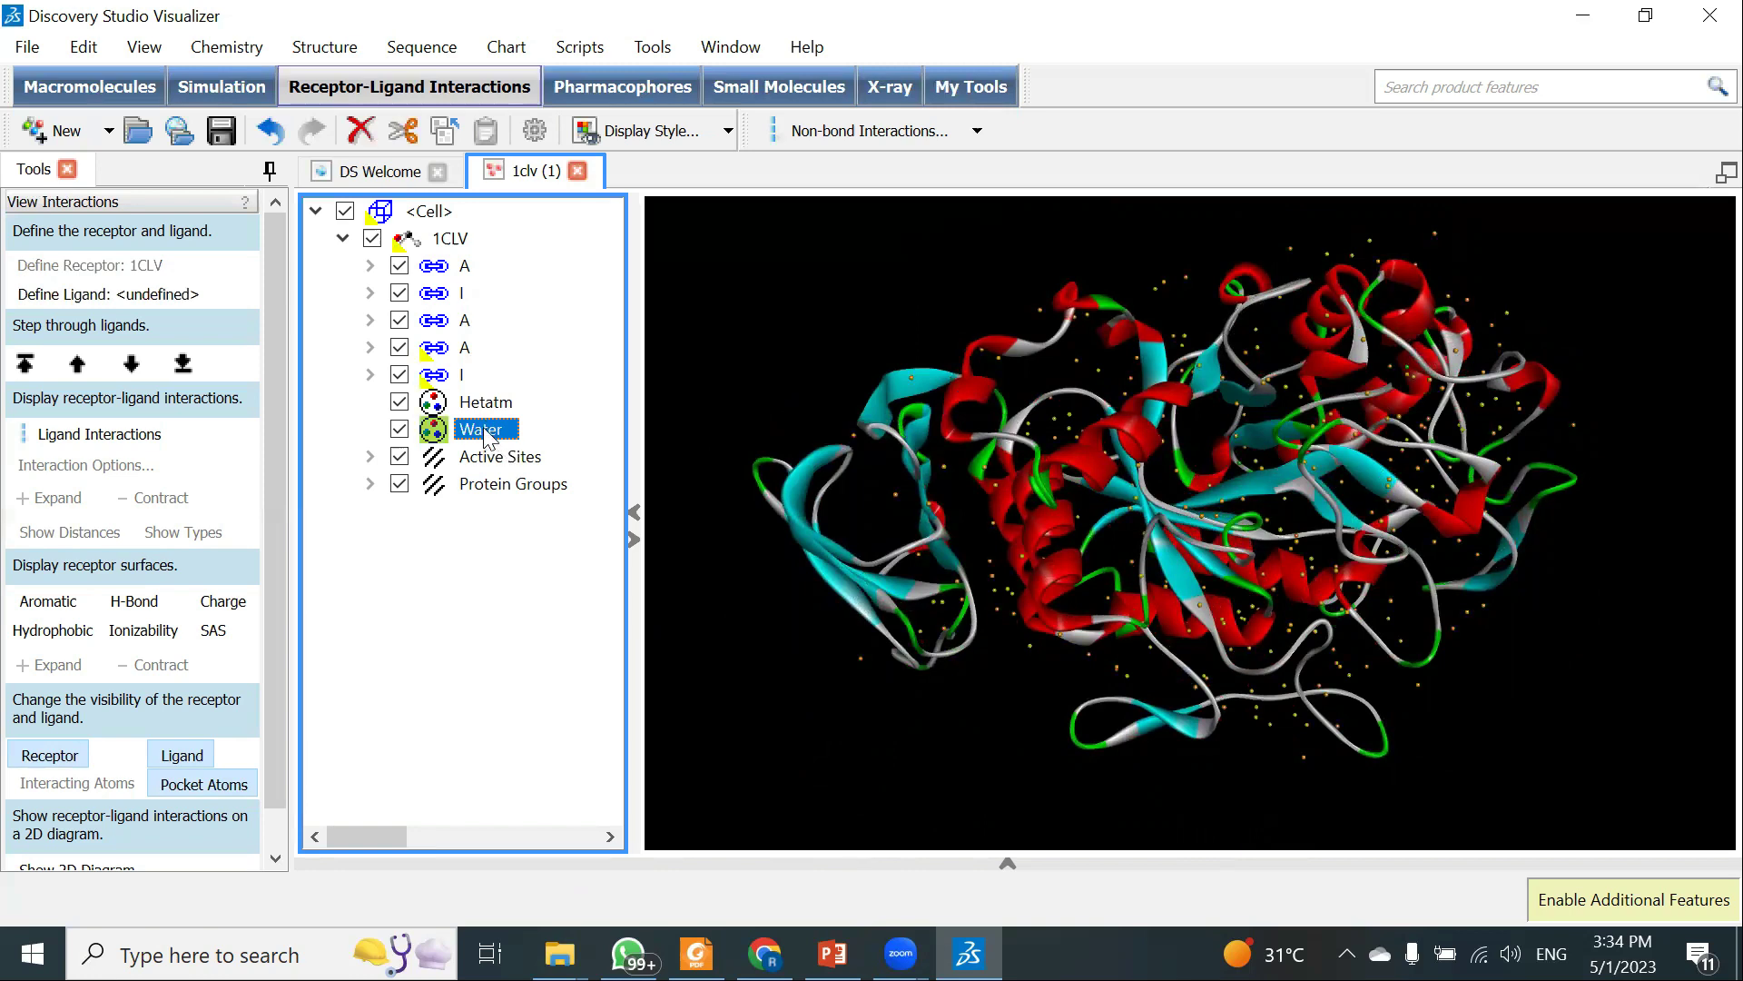
left_click_drag(1316, 289, 917, 328)
left_click_drag(860, 257, 641, 450)
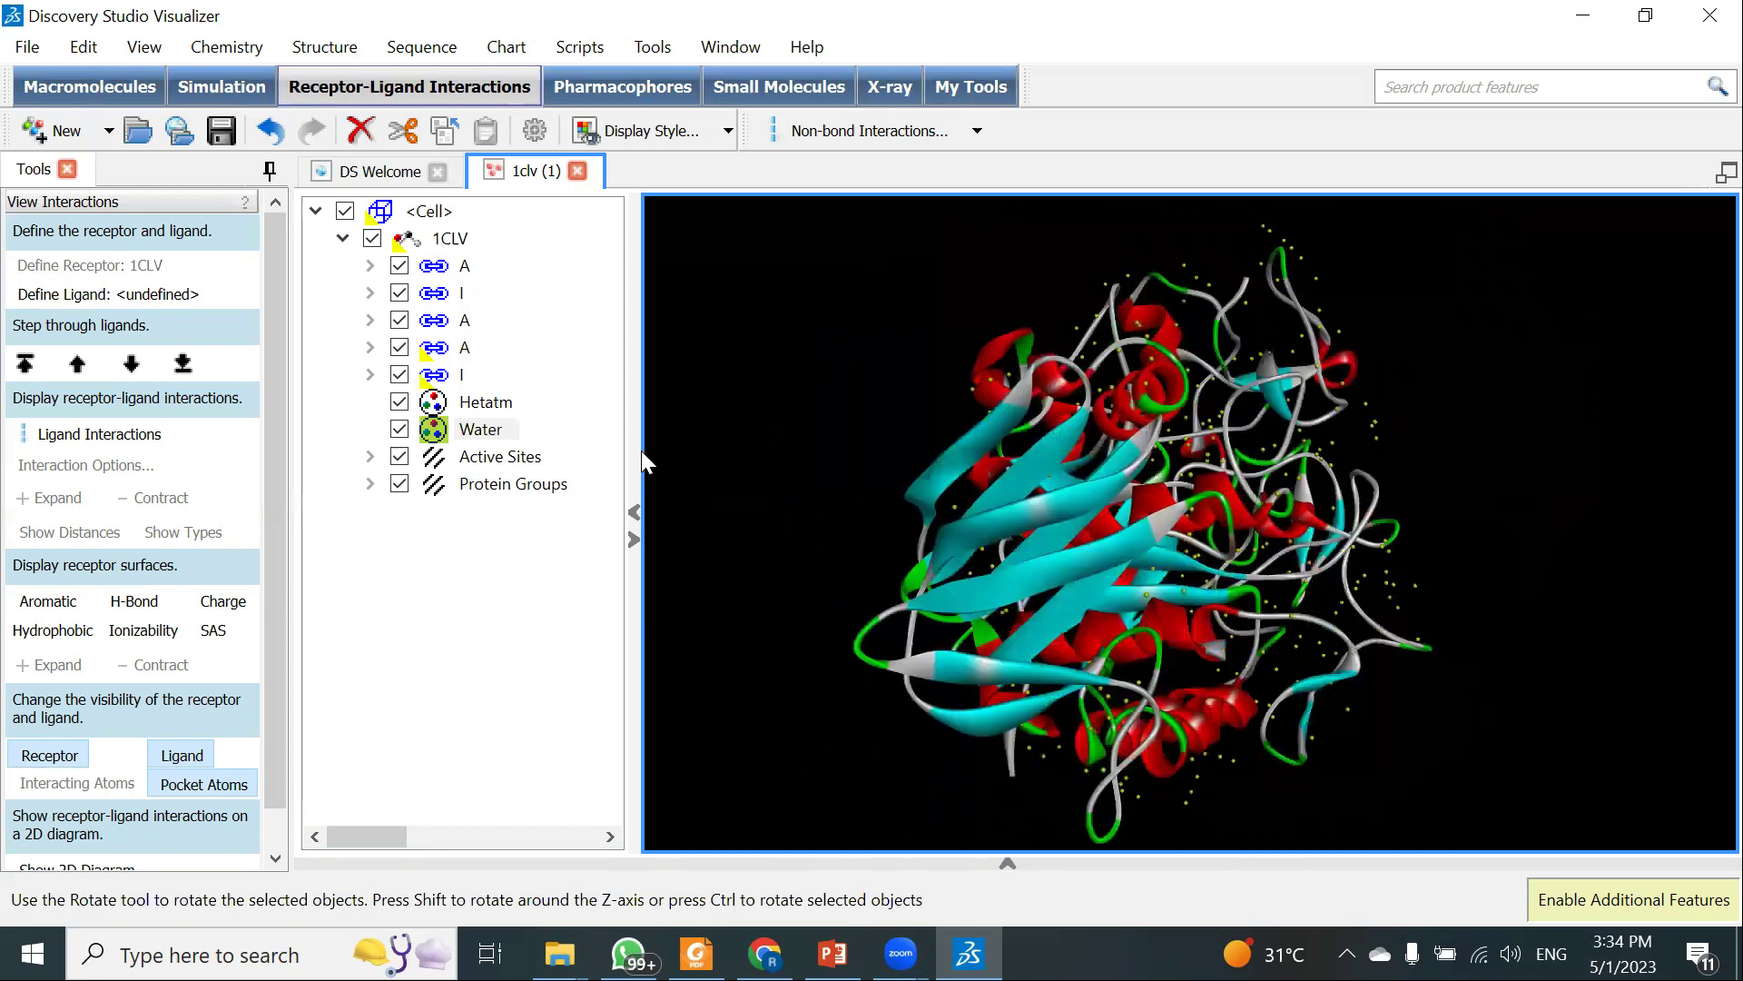
Delete the Water group from the 1CLV structure
left_click(484, 430)
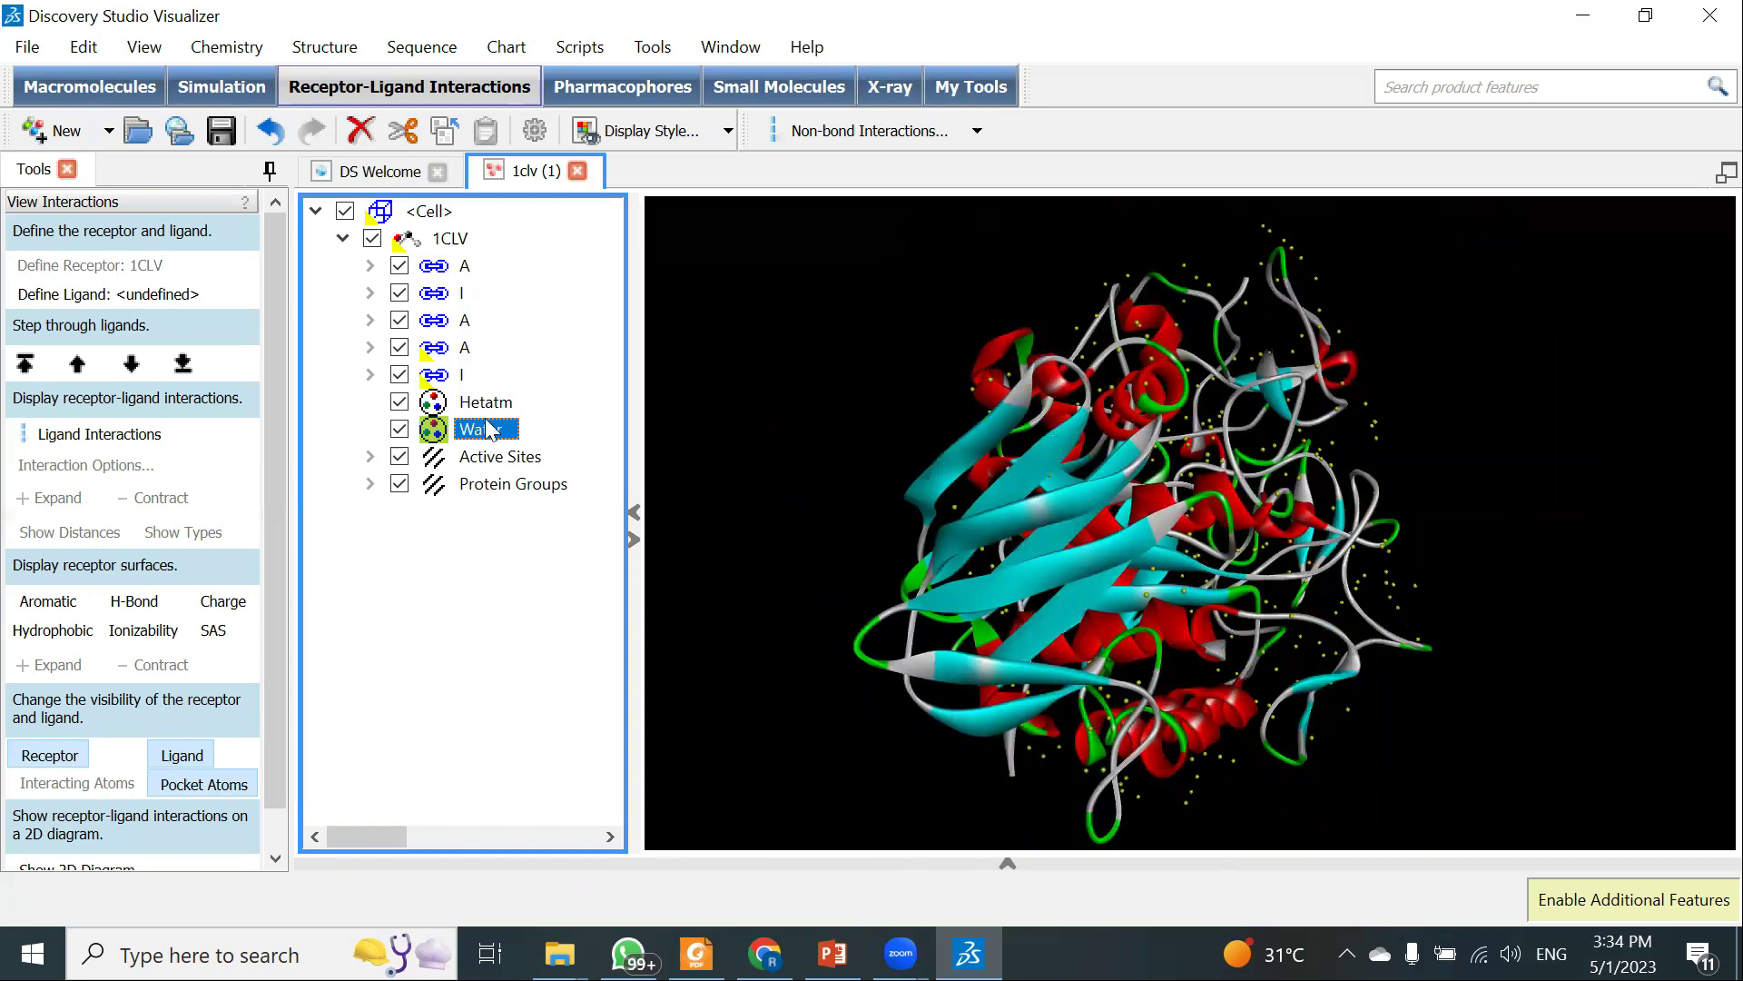
right_click(489, 432)
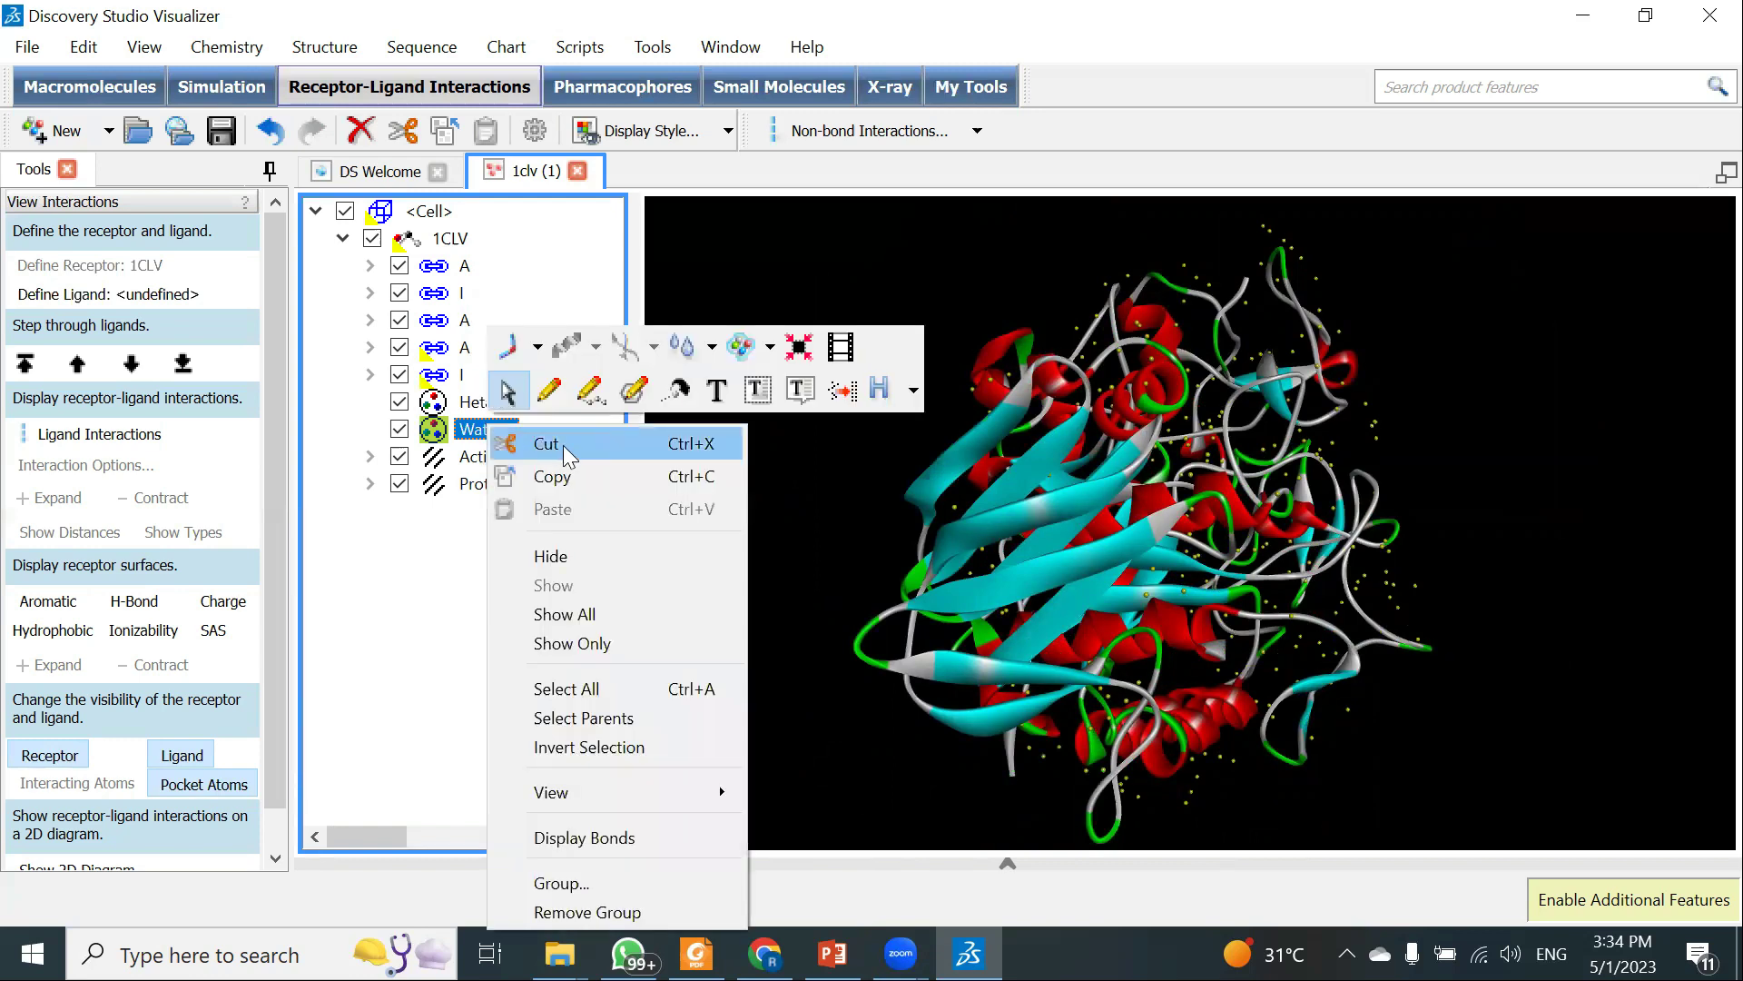
left_click(471, 439)
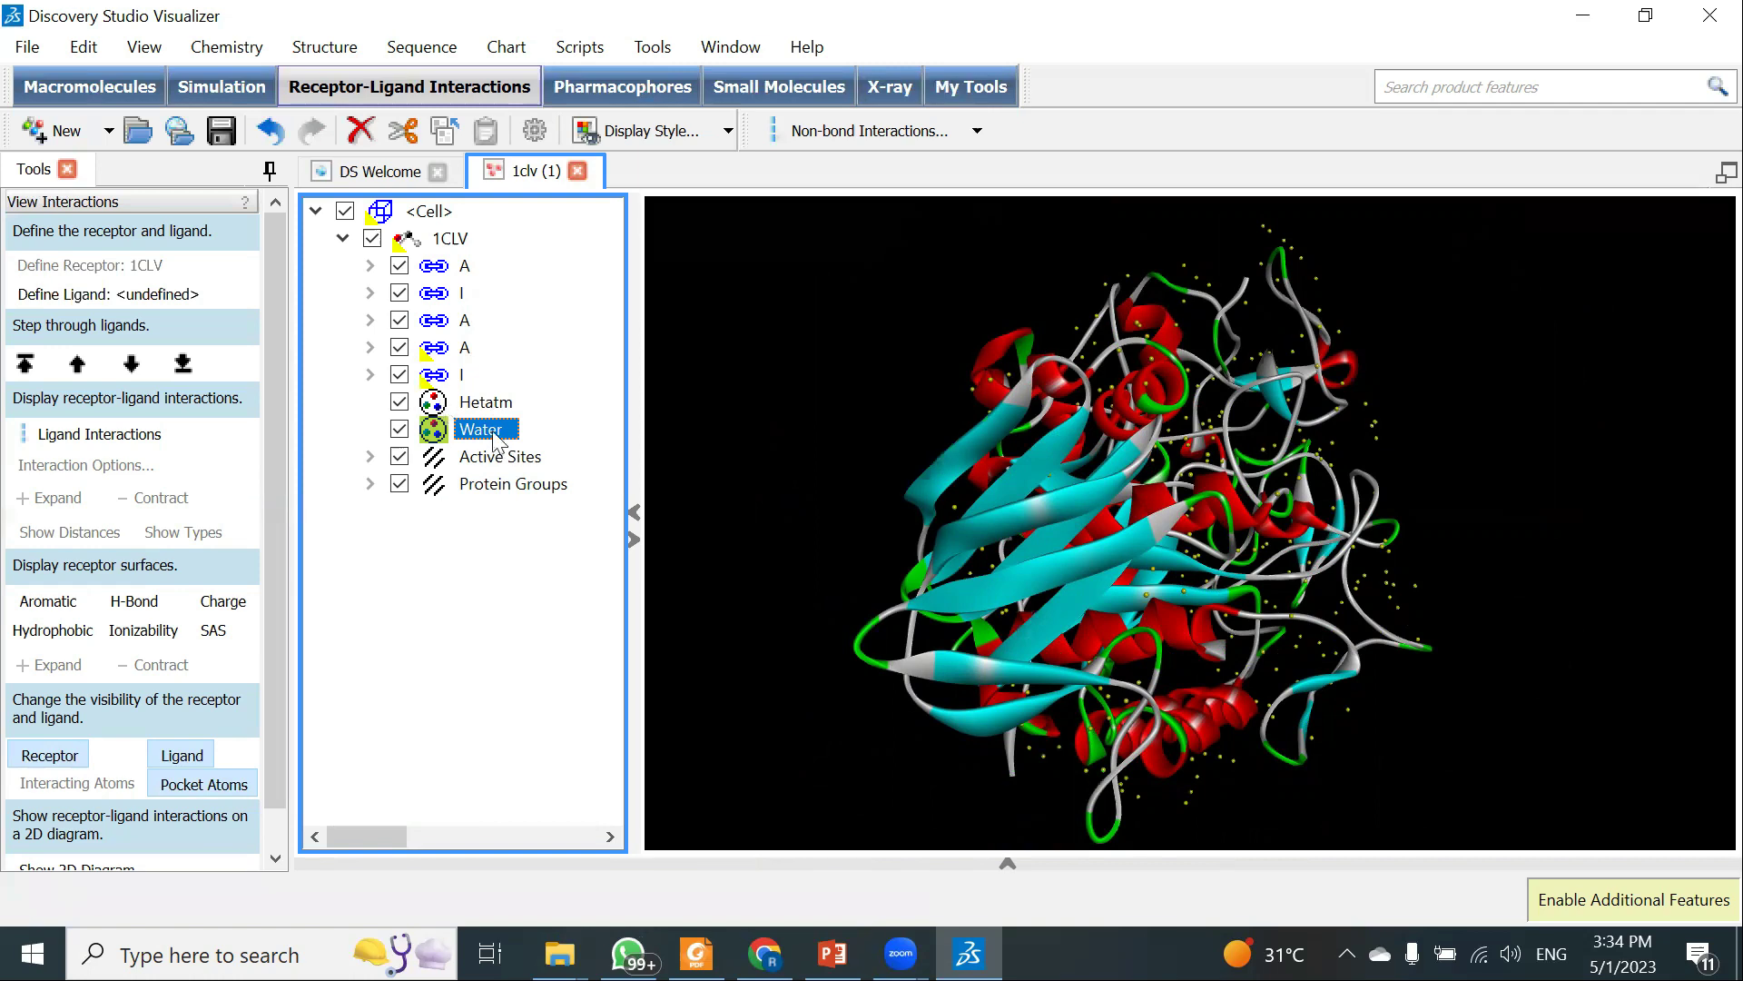
left_click(254, 53)
mouse_move(320, 55)
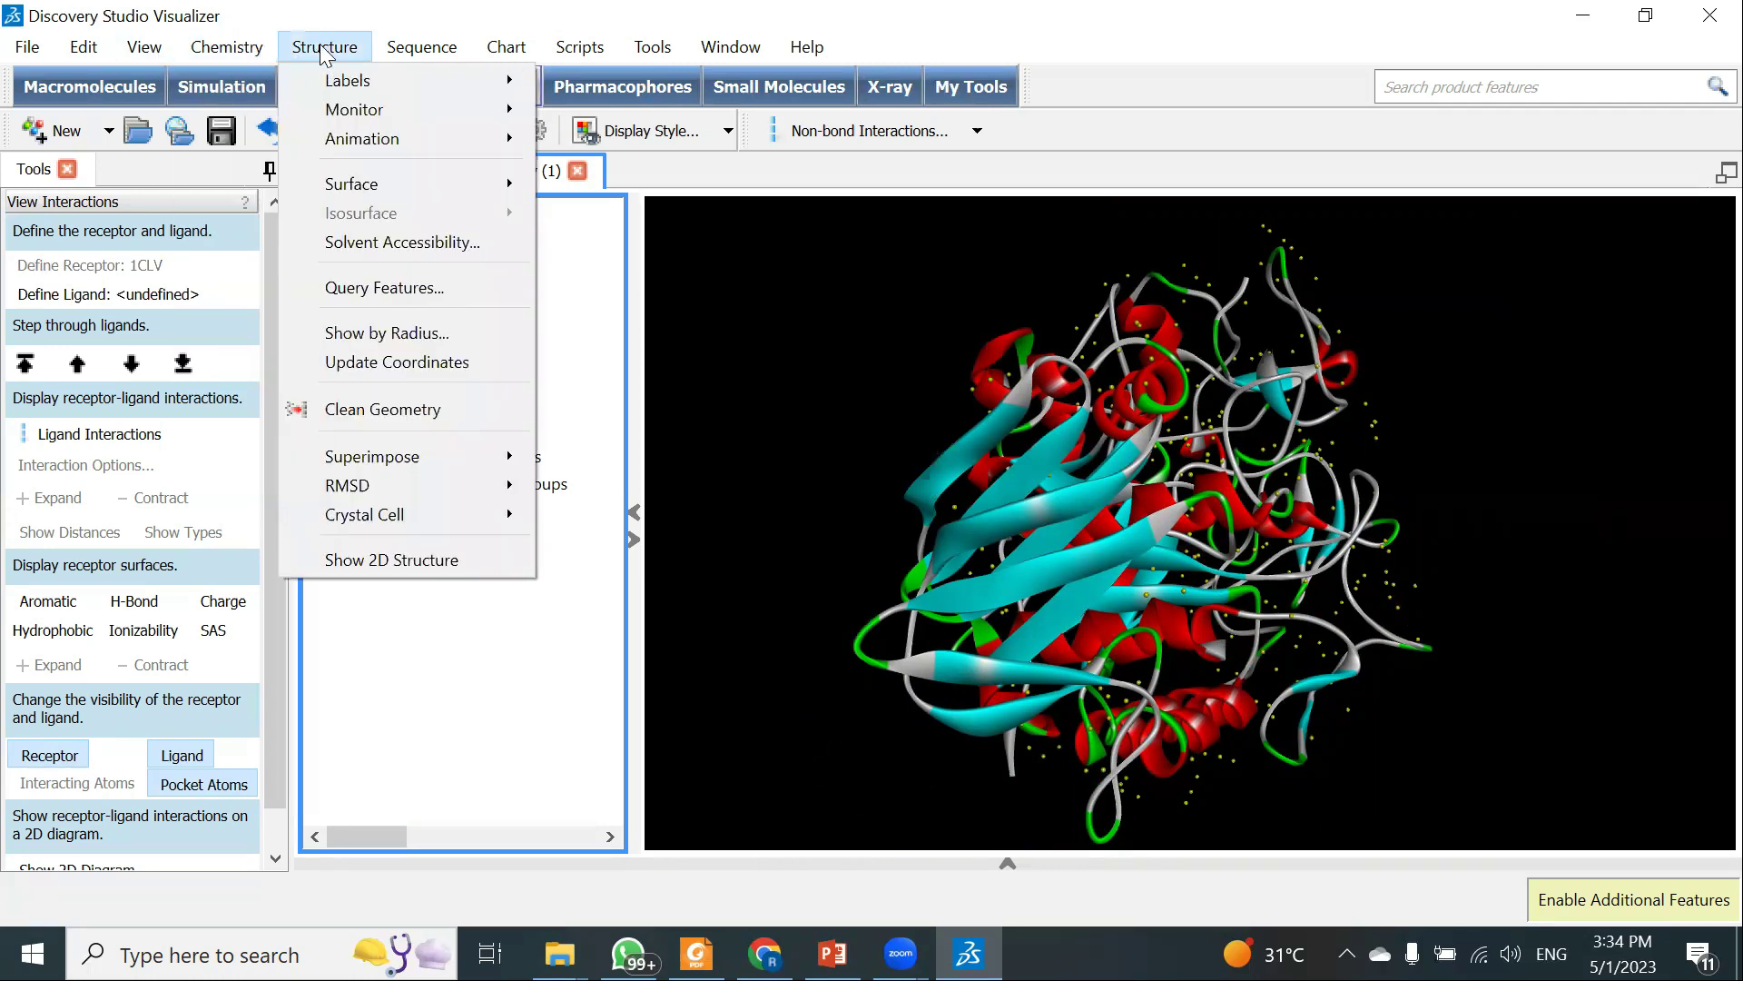
mouse_move(157, 47)
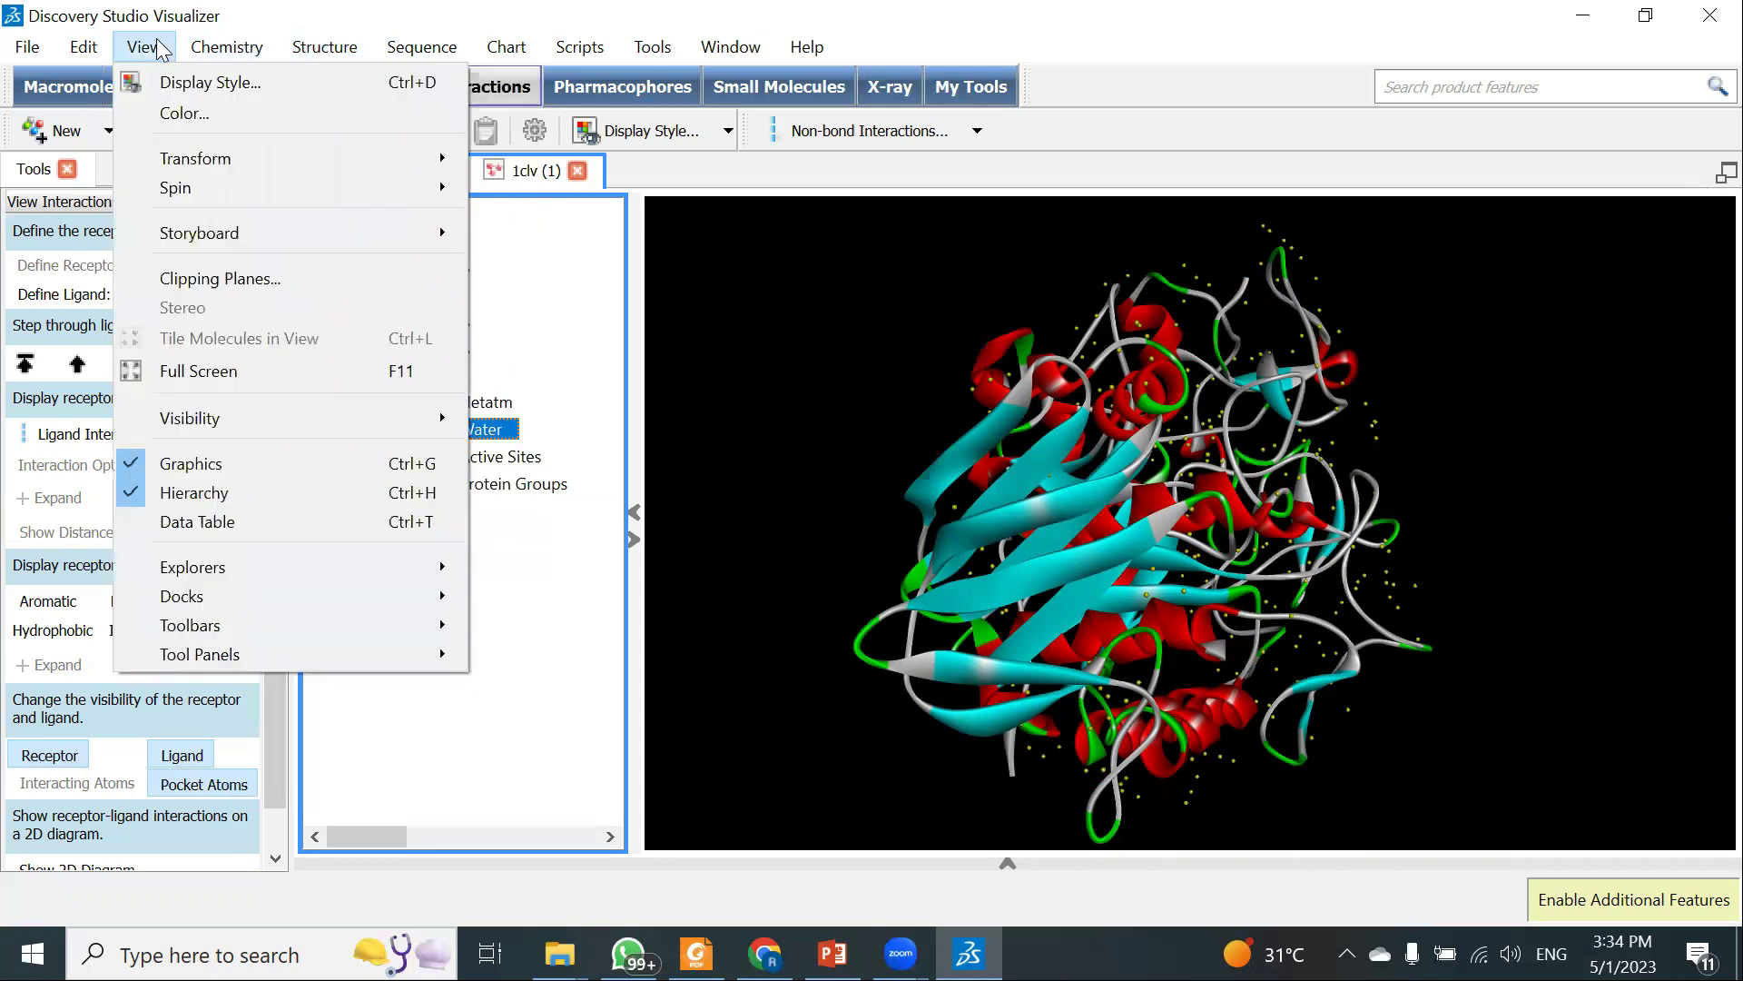
mouse_move(83, 47)
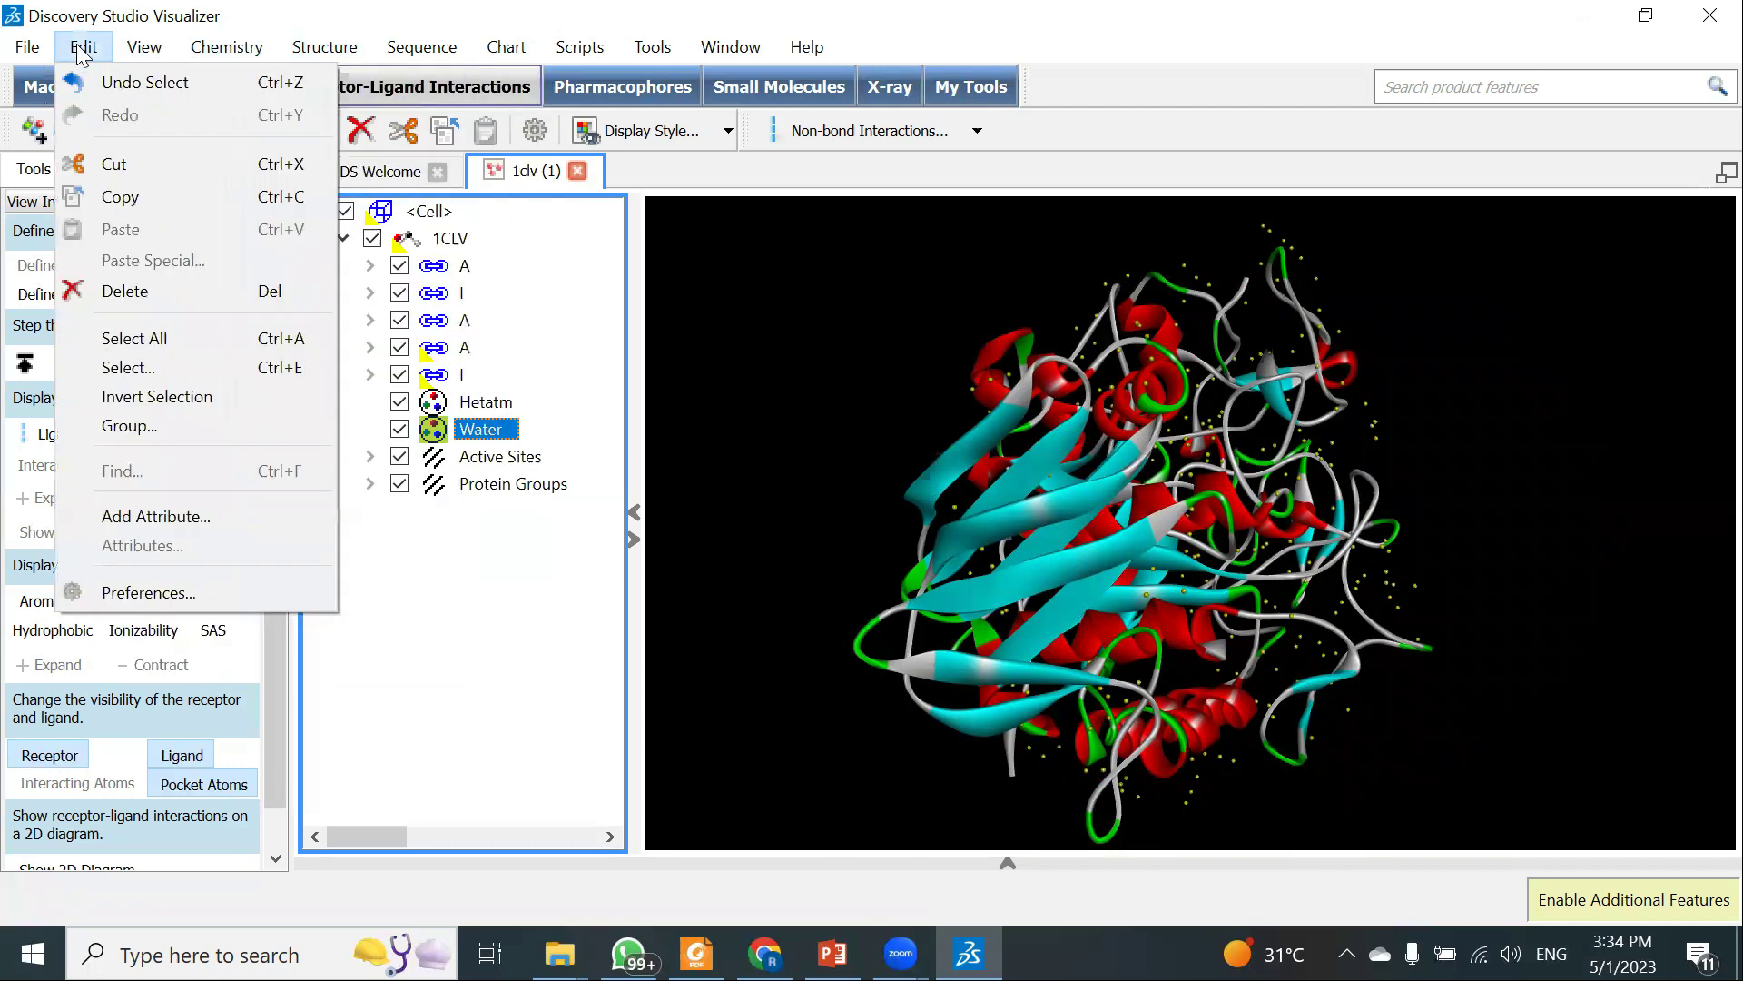
left_click(133, 296)
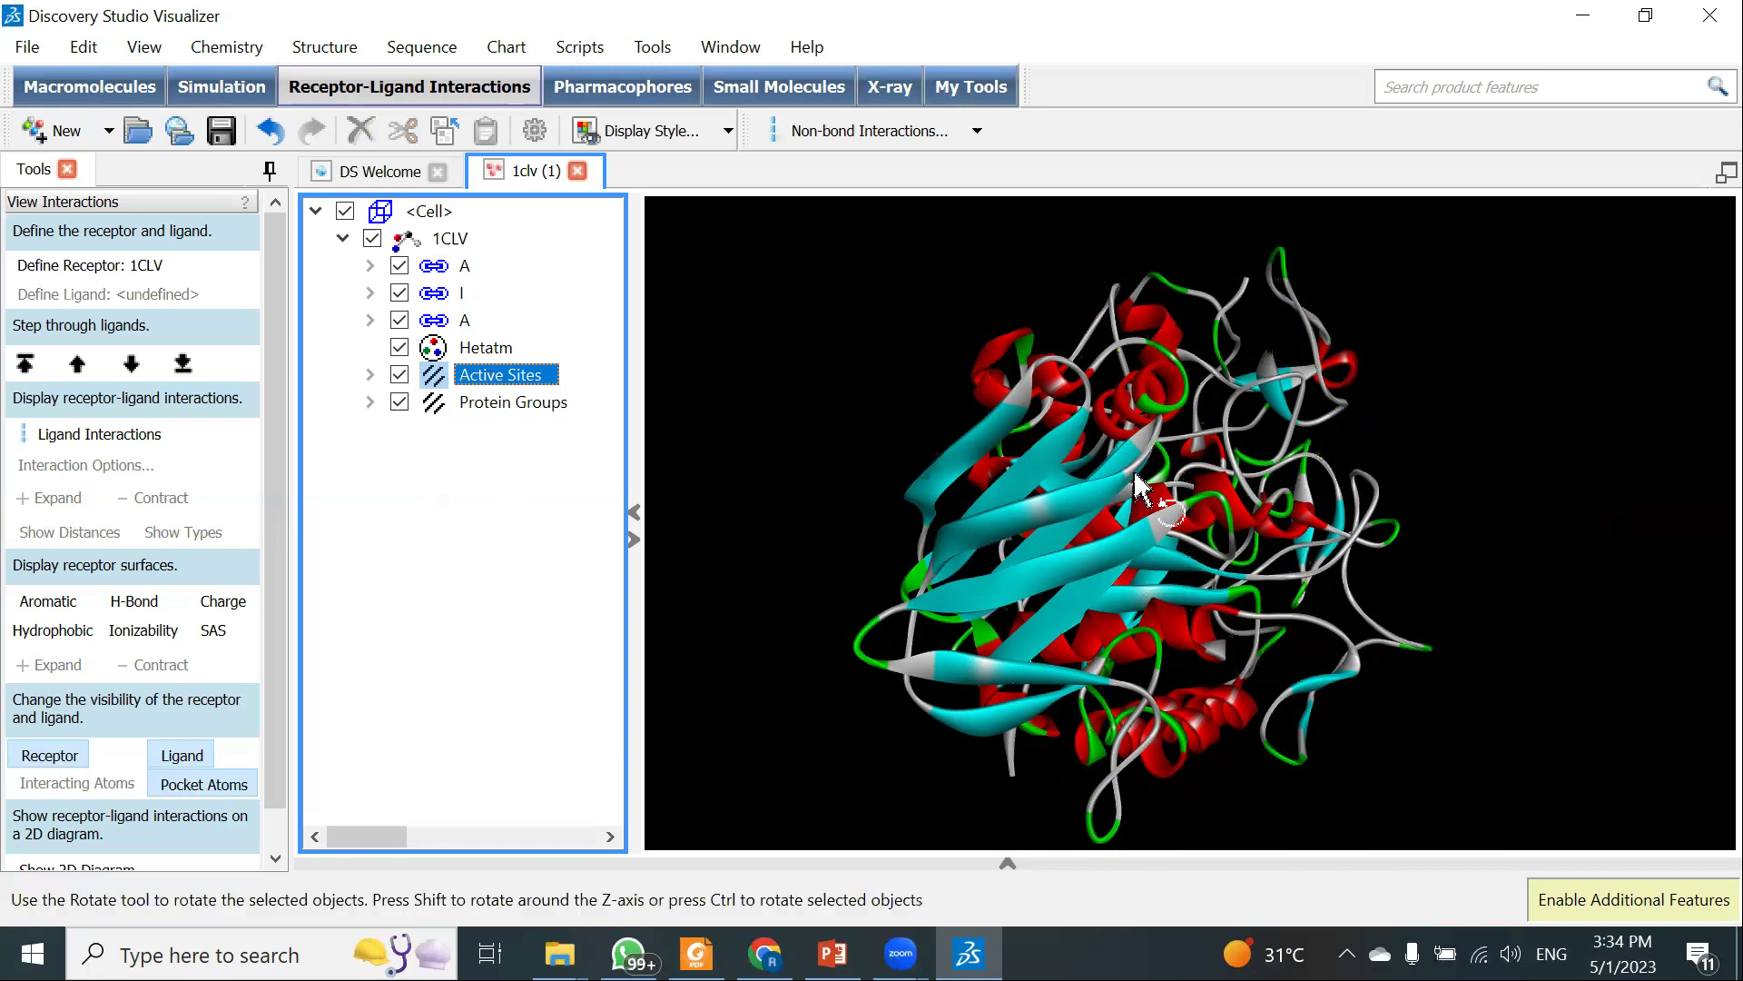
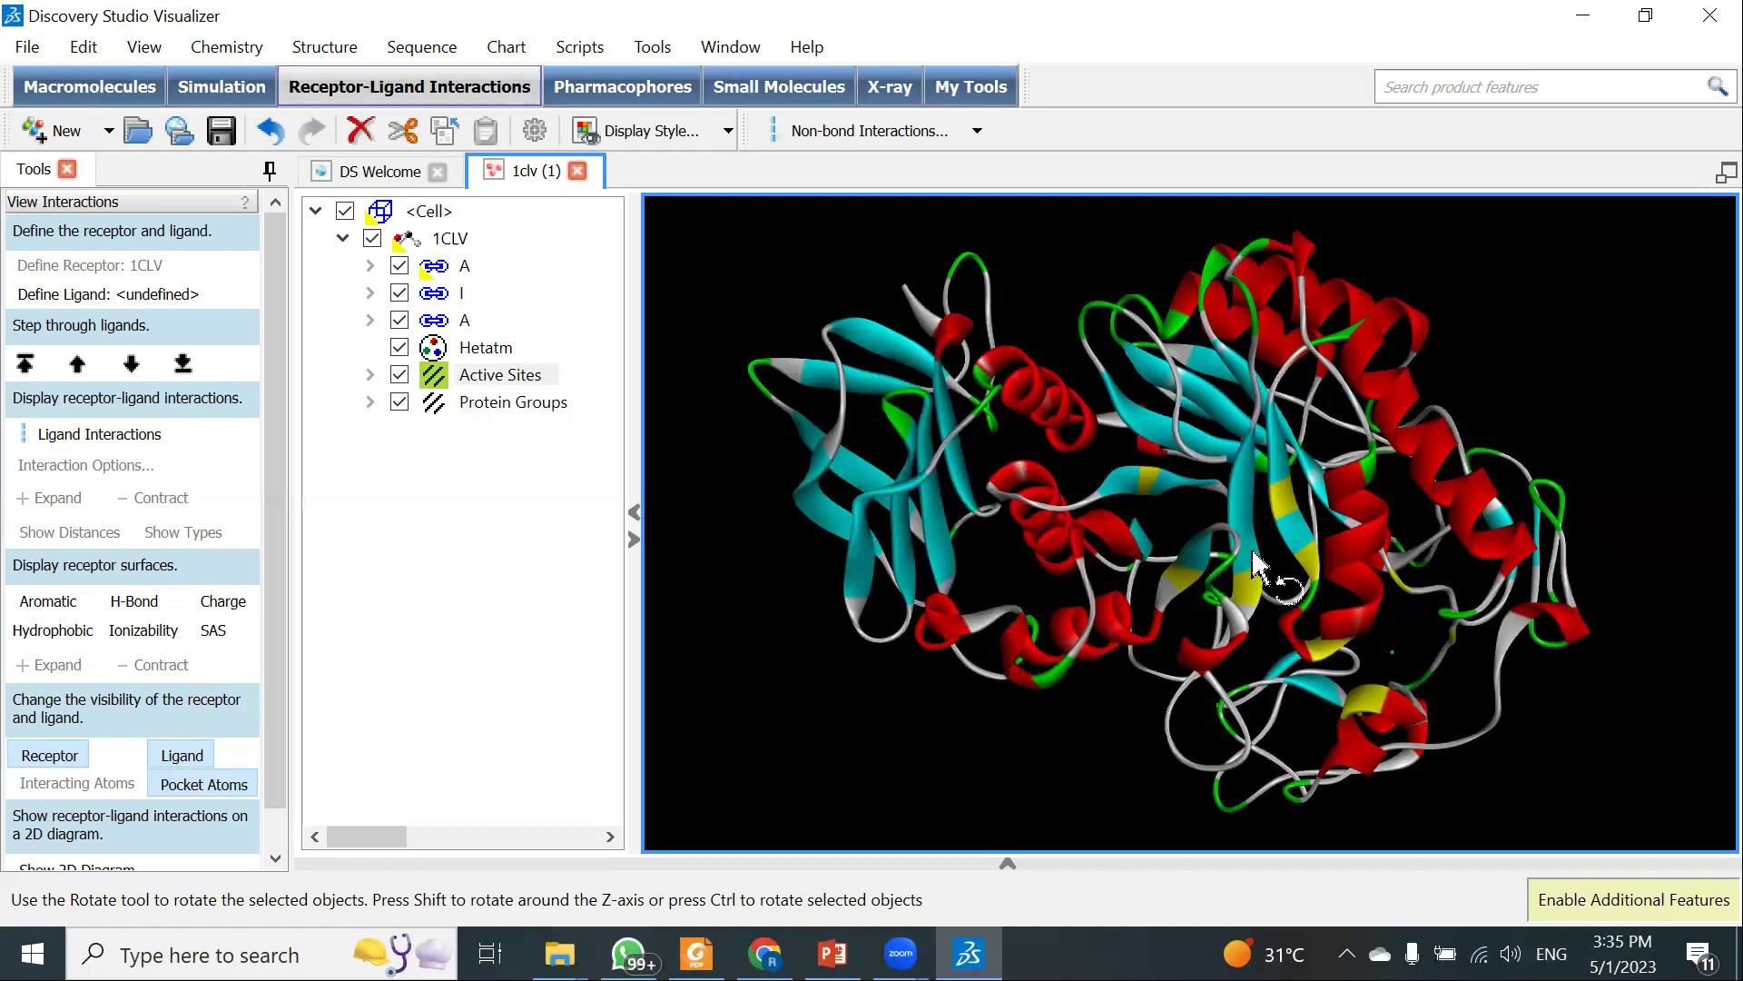
Define binding sites for 1CLV from the receptor cavities and from the selected Active Sites group
left_click_drag(1295, 500, 1282, 452)
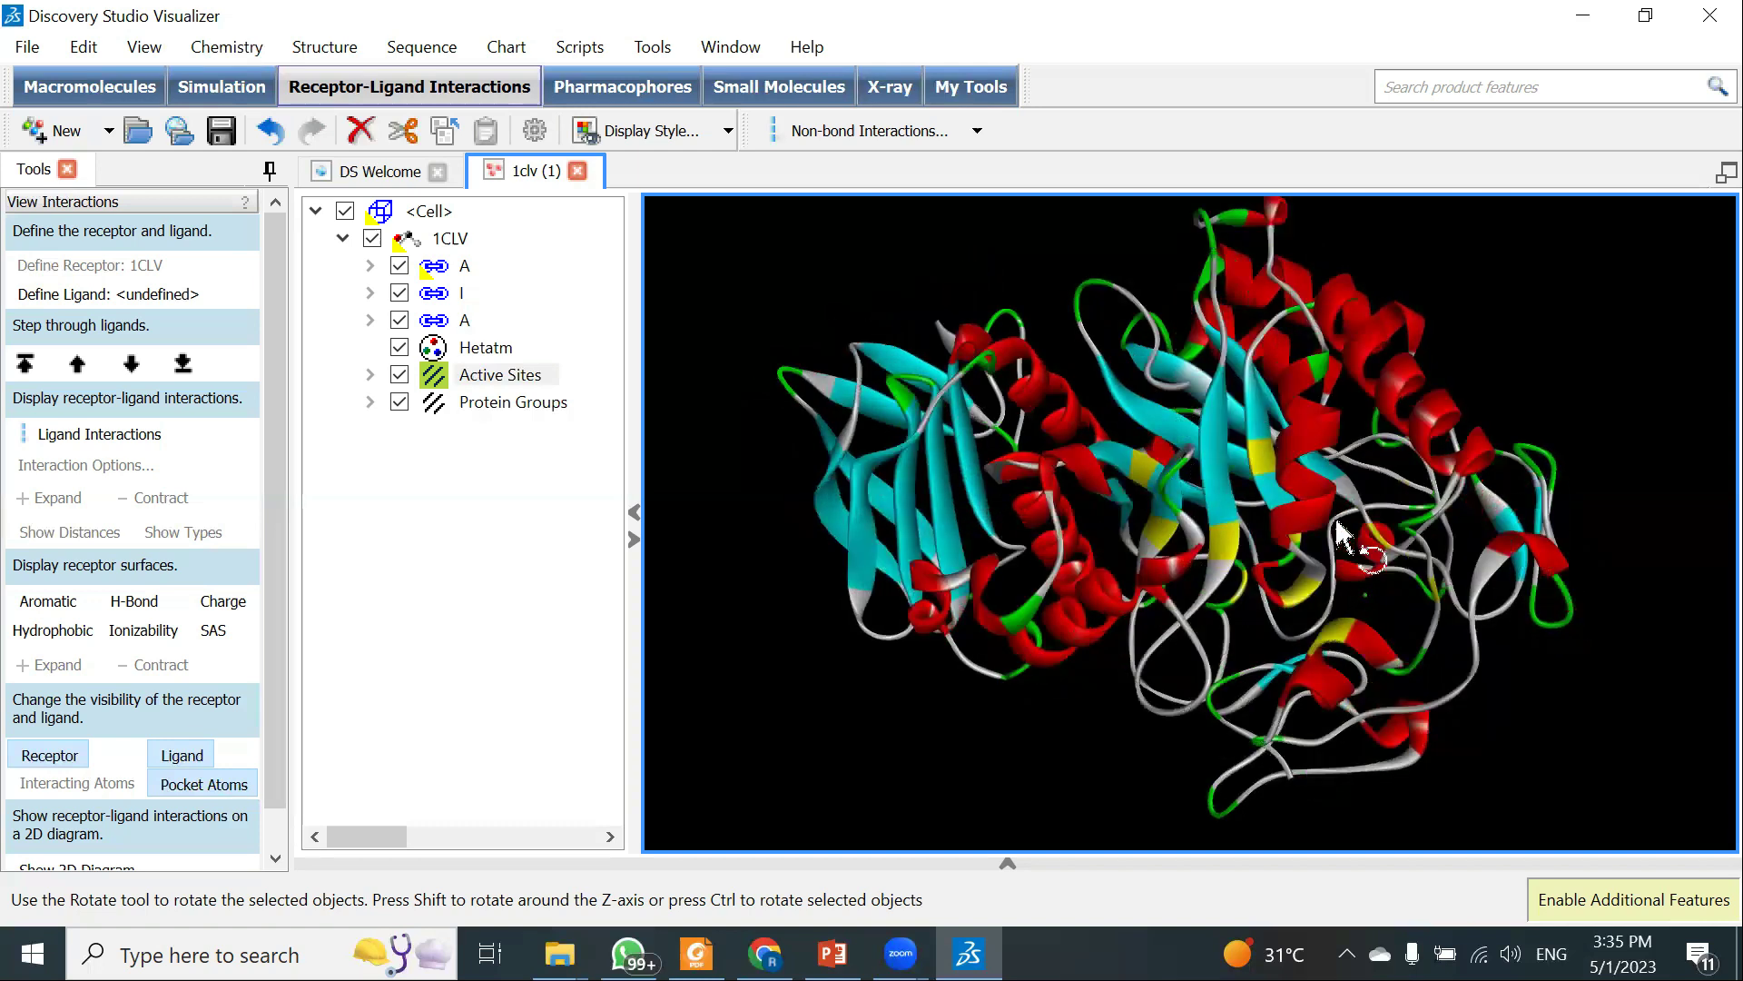
left_click(495, 376)
right_click(493, 378)
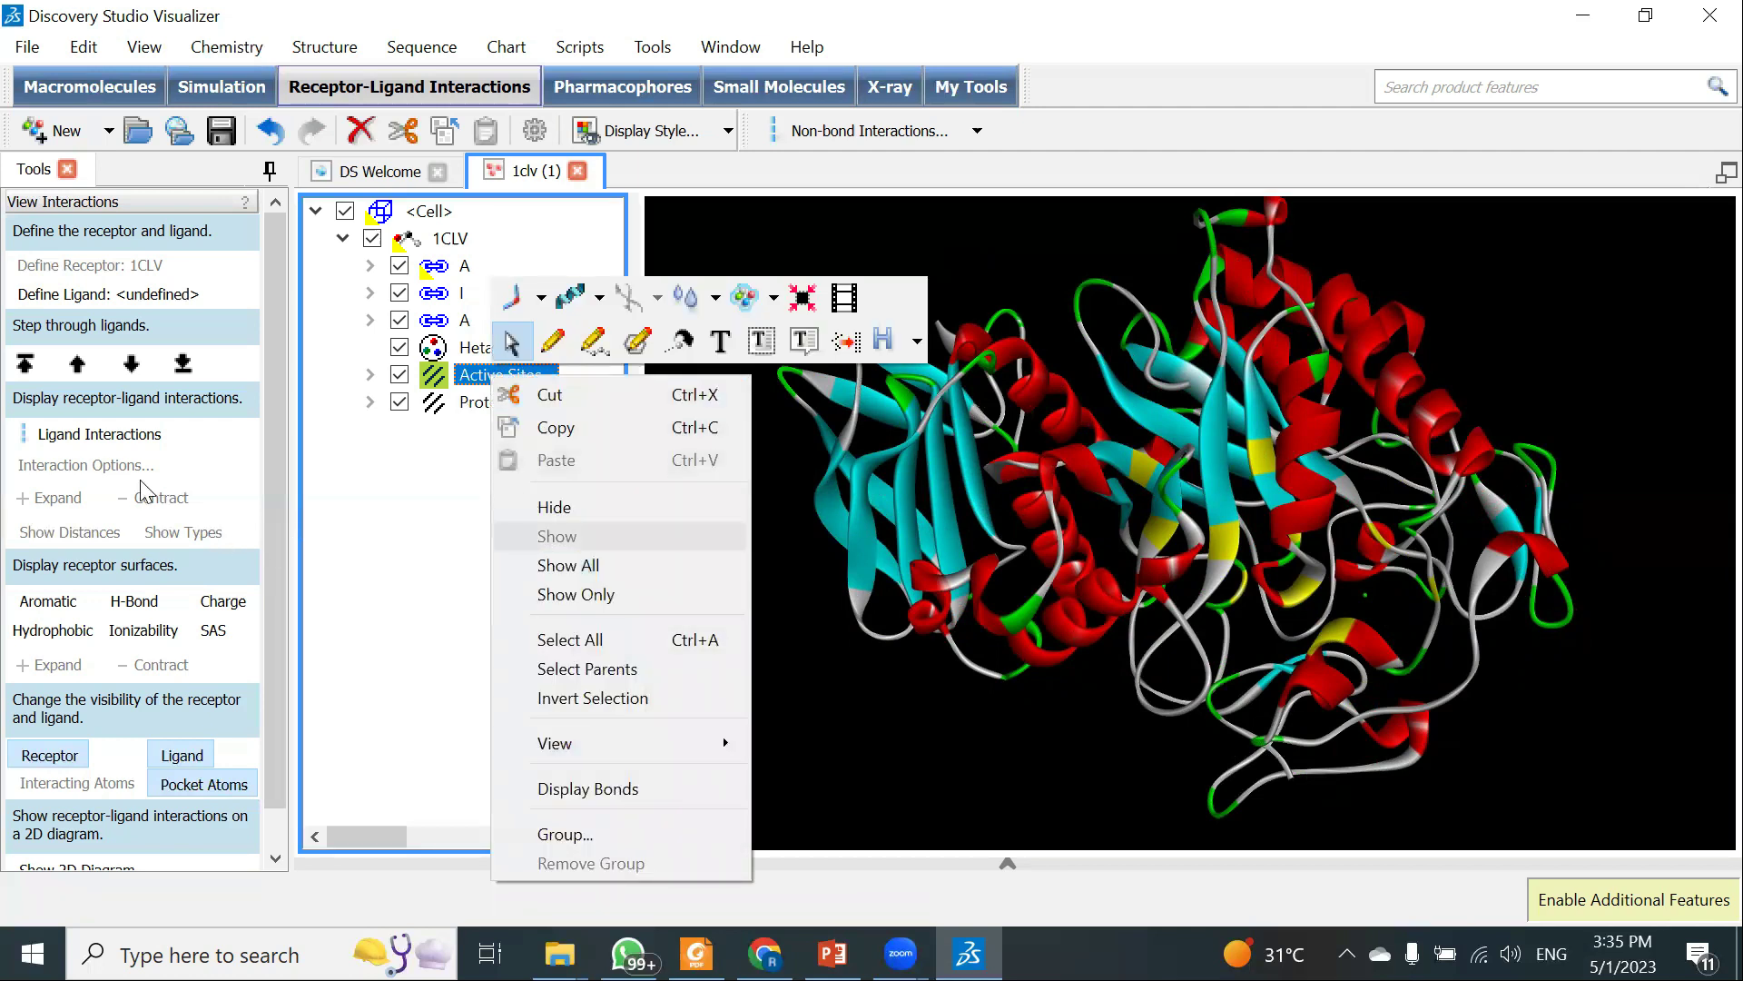
scroll(234, 666, "down", 1)
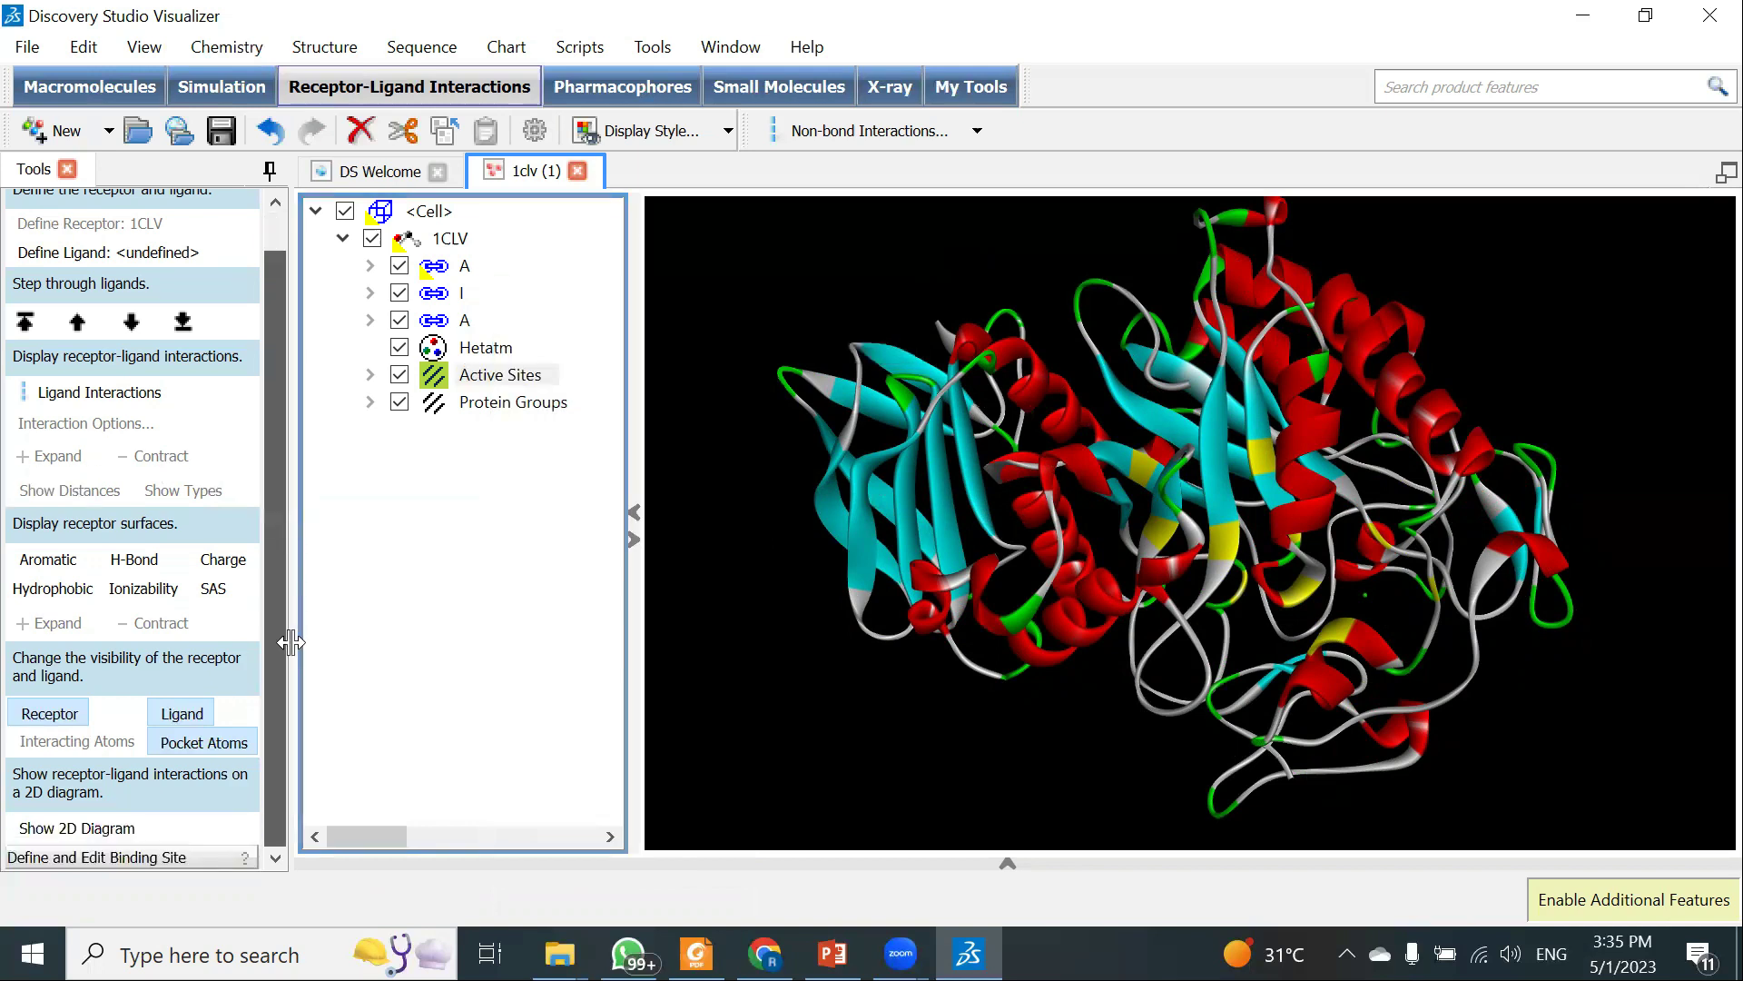
left_click(132, 859)
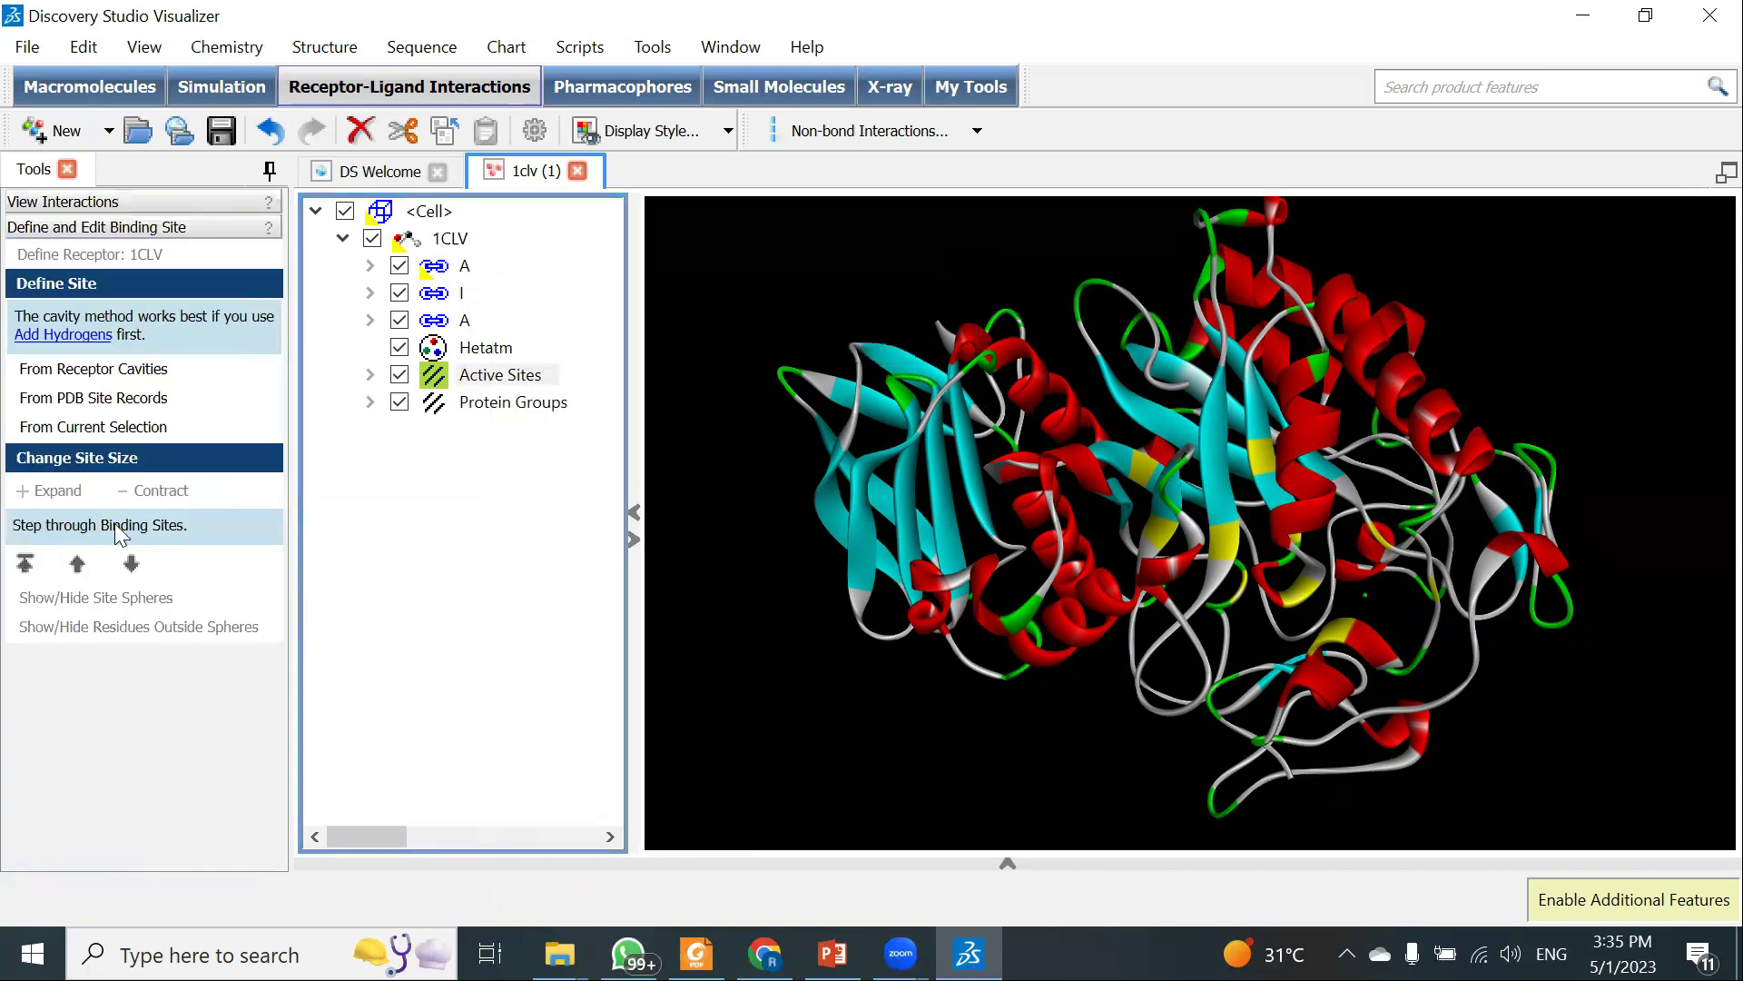
left_click(503, 380)
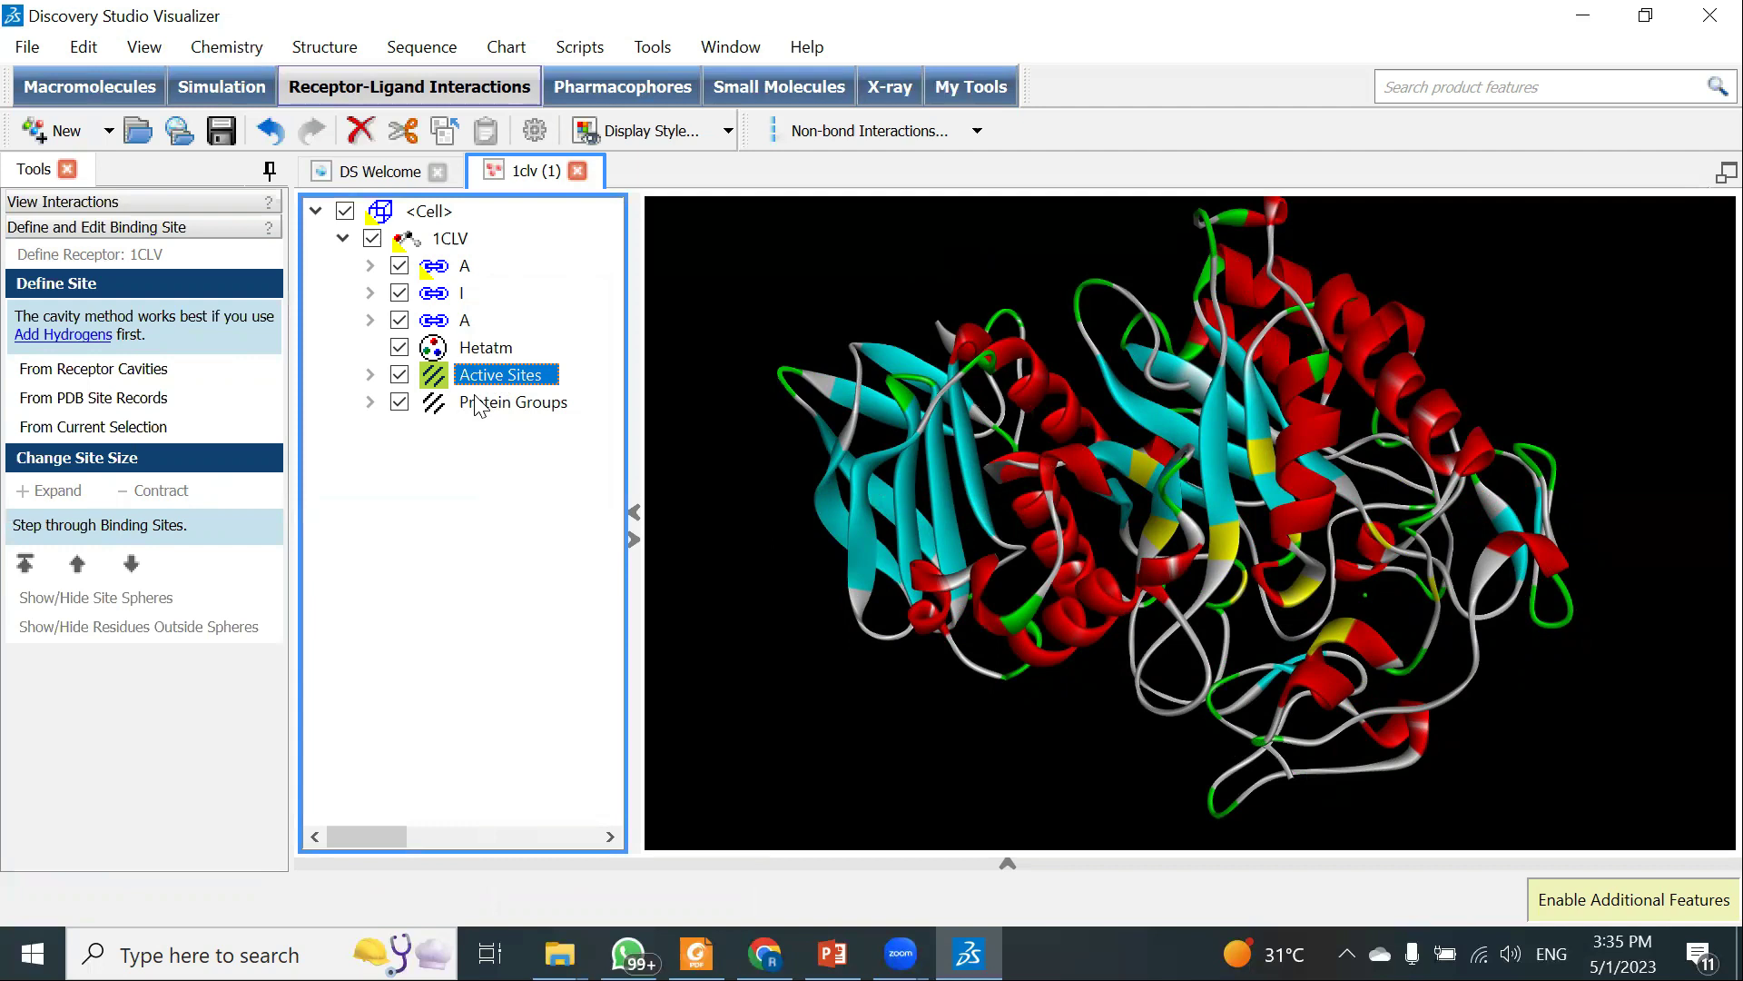
left_click(99, 376)
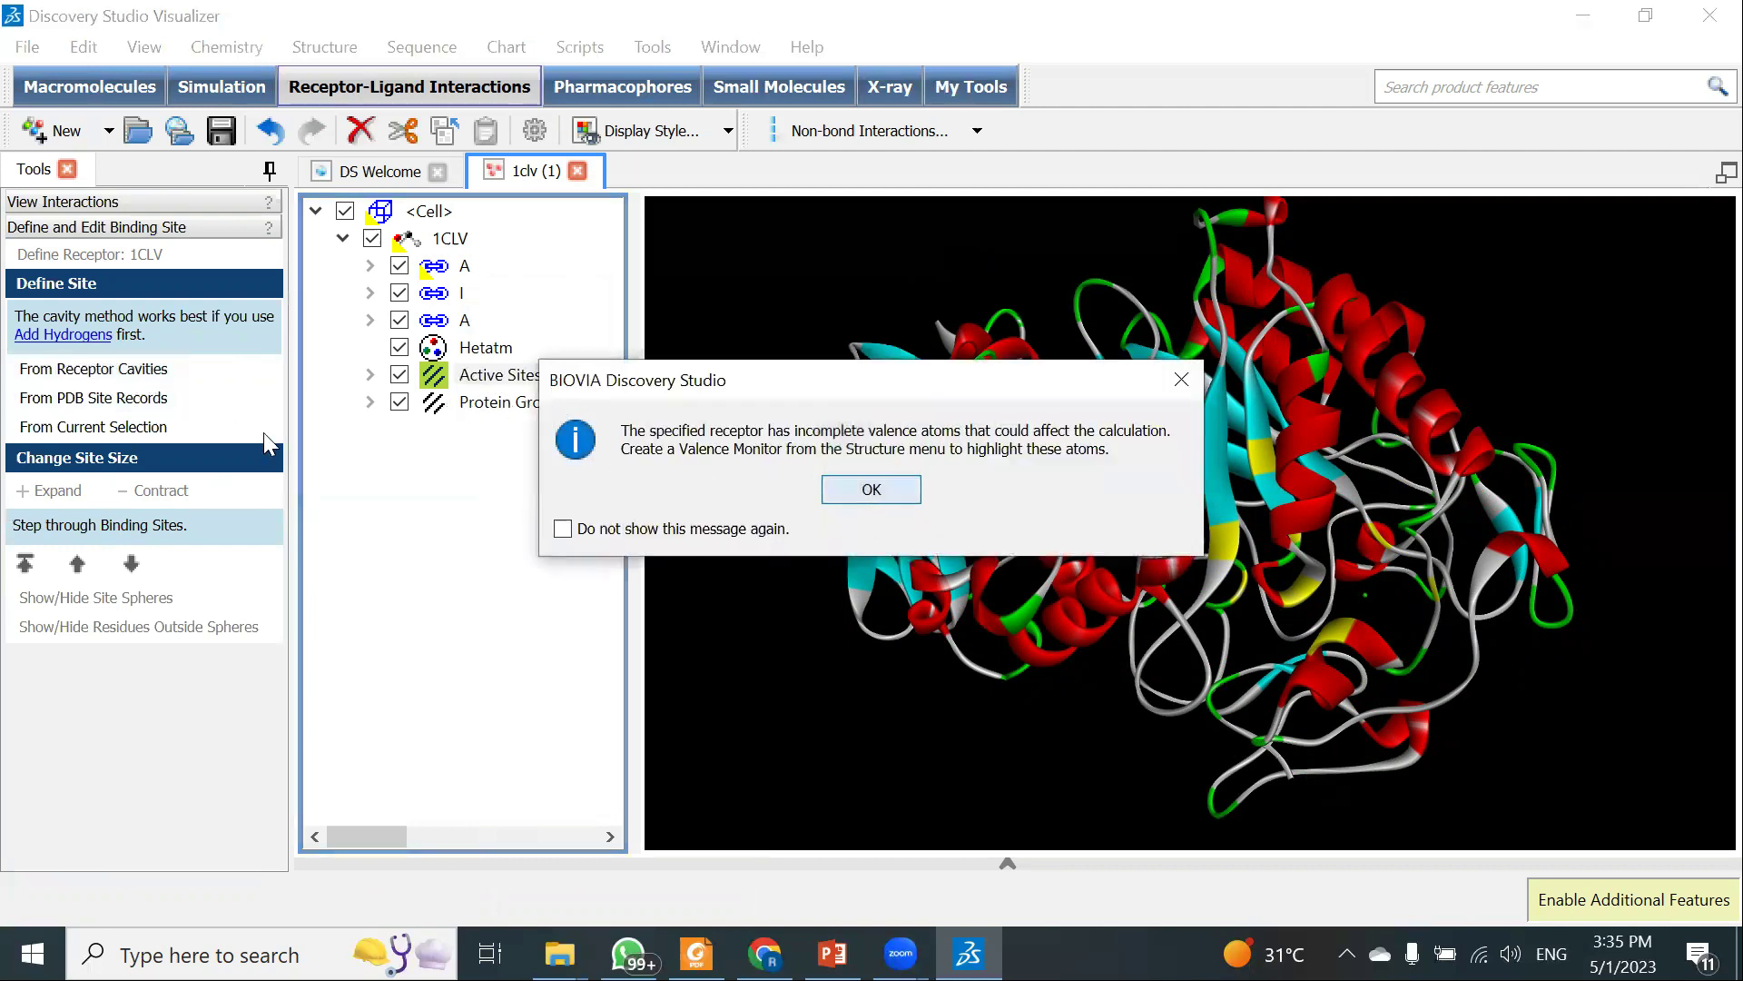
key("Return")
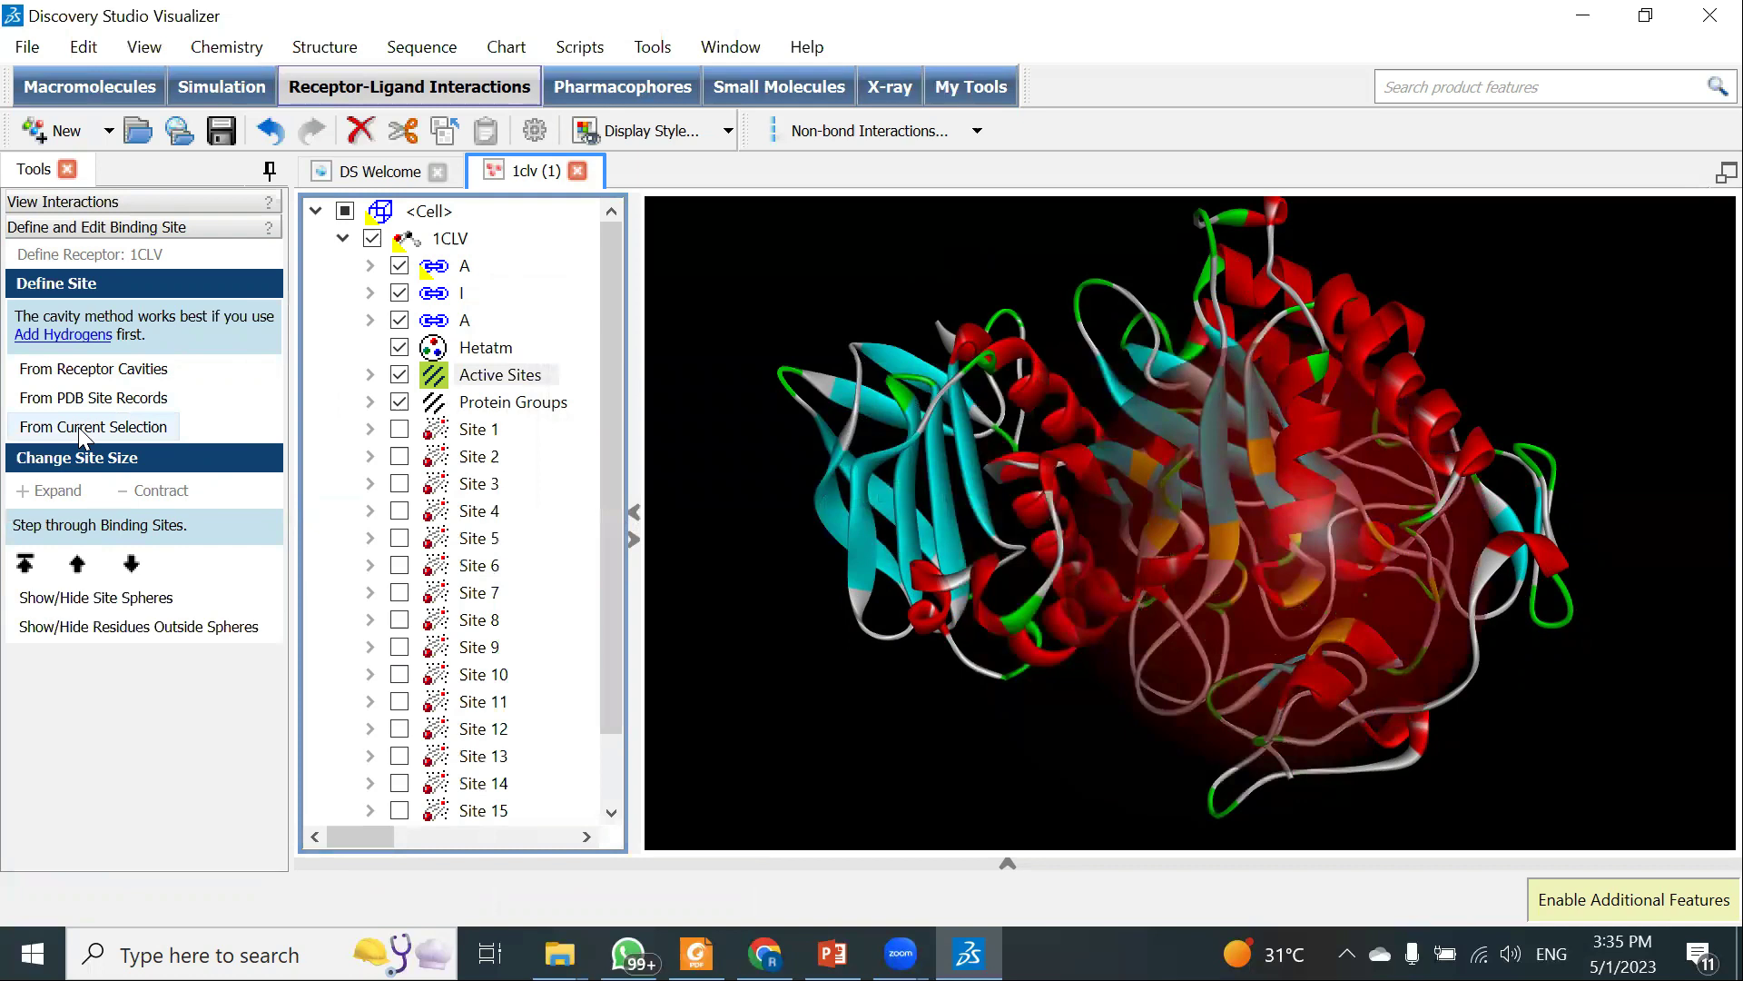
Examine the binding site sphere from several angles and highlight the Protein Groups to compare them with it
left_click_drag(1324, 576, 1136, 517)
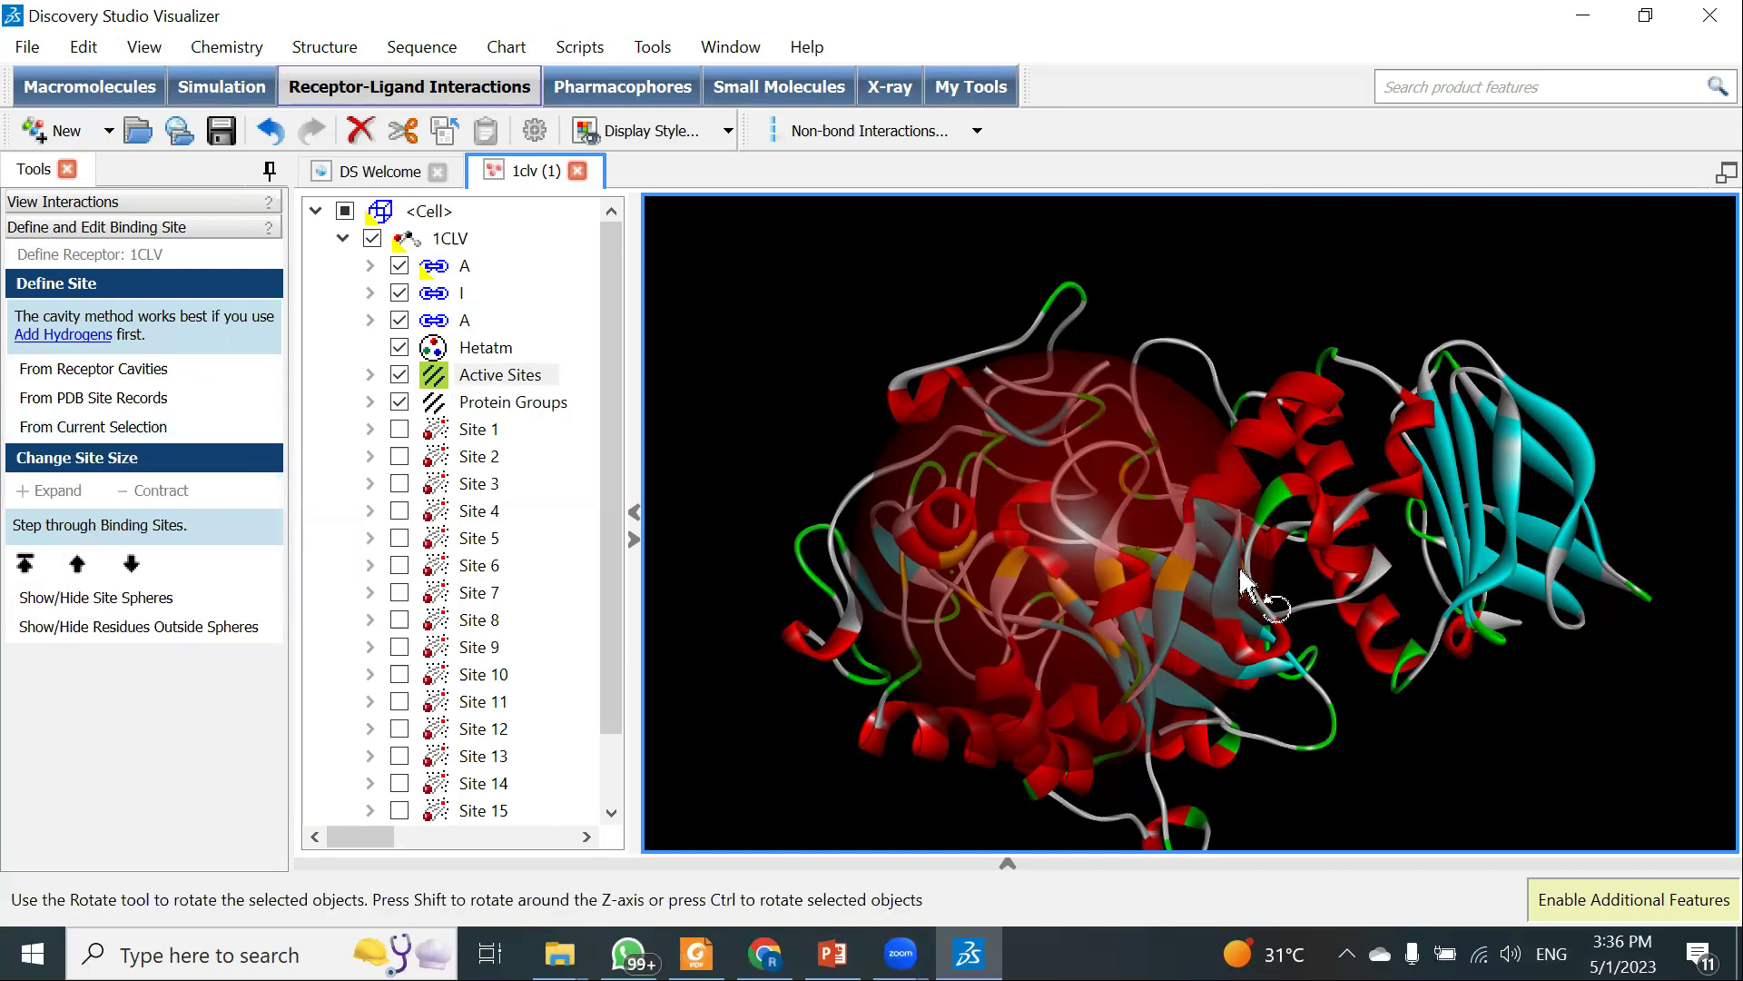
left_click_drag(1318, 495, 1257, 545)
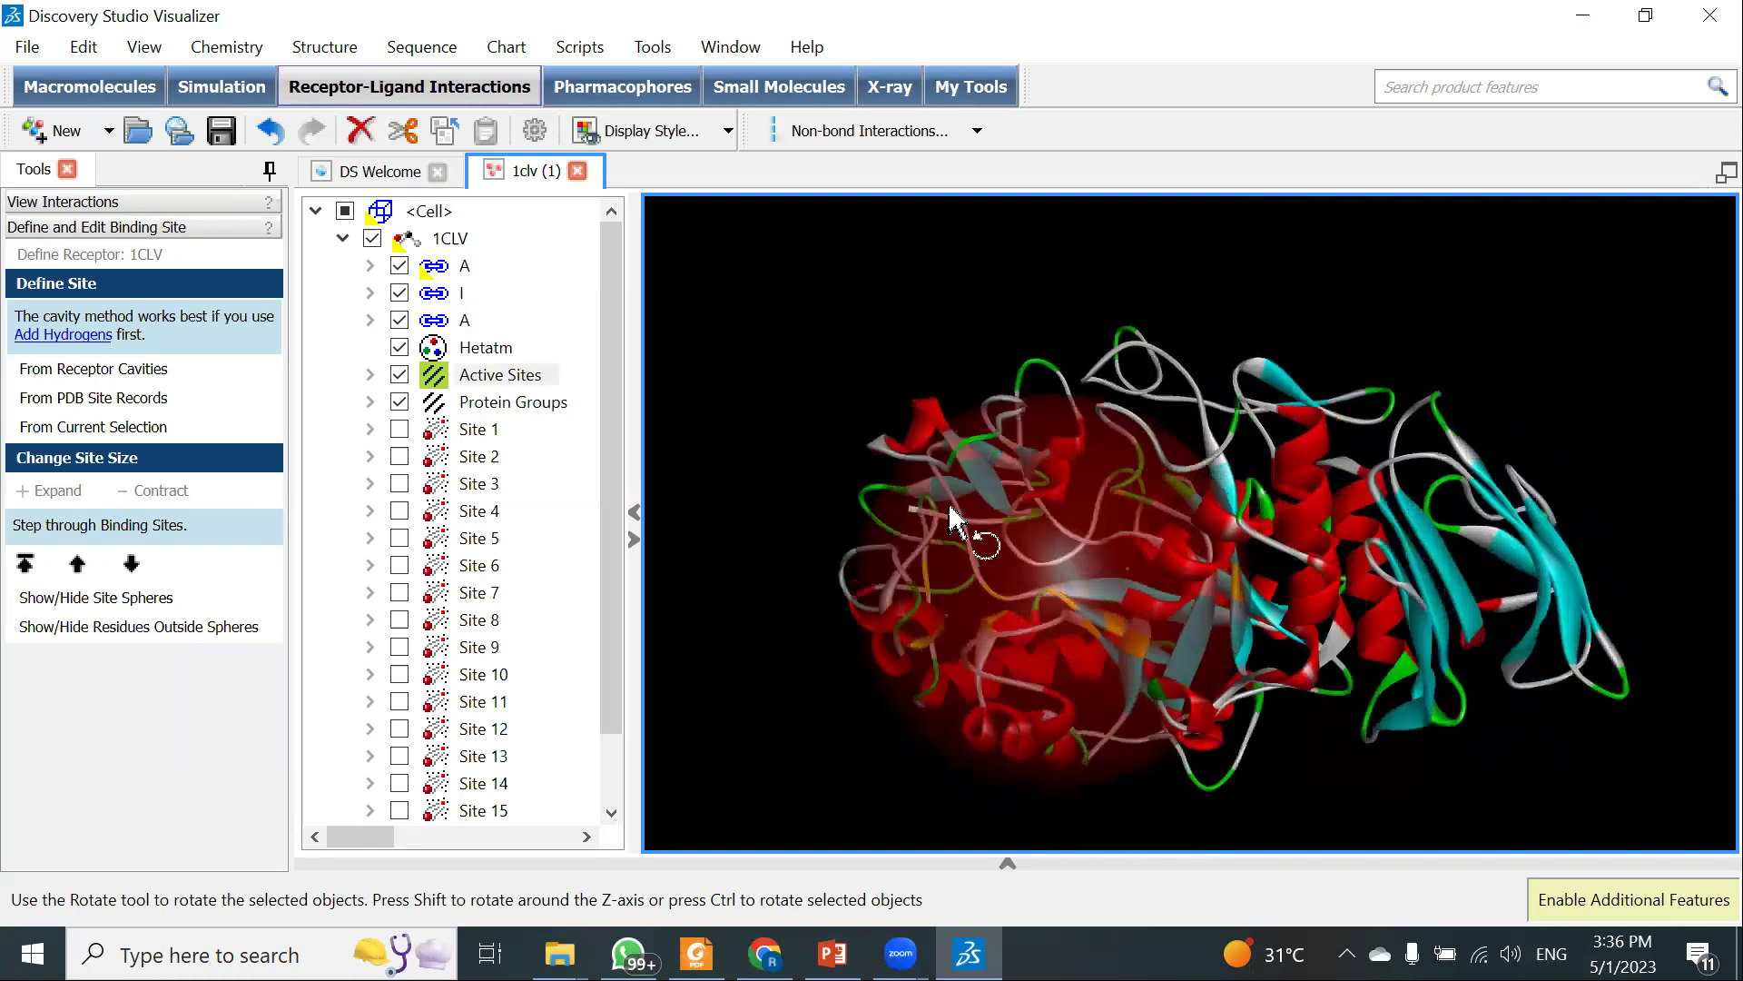
right_click(494, 376)
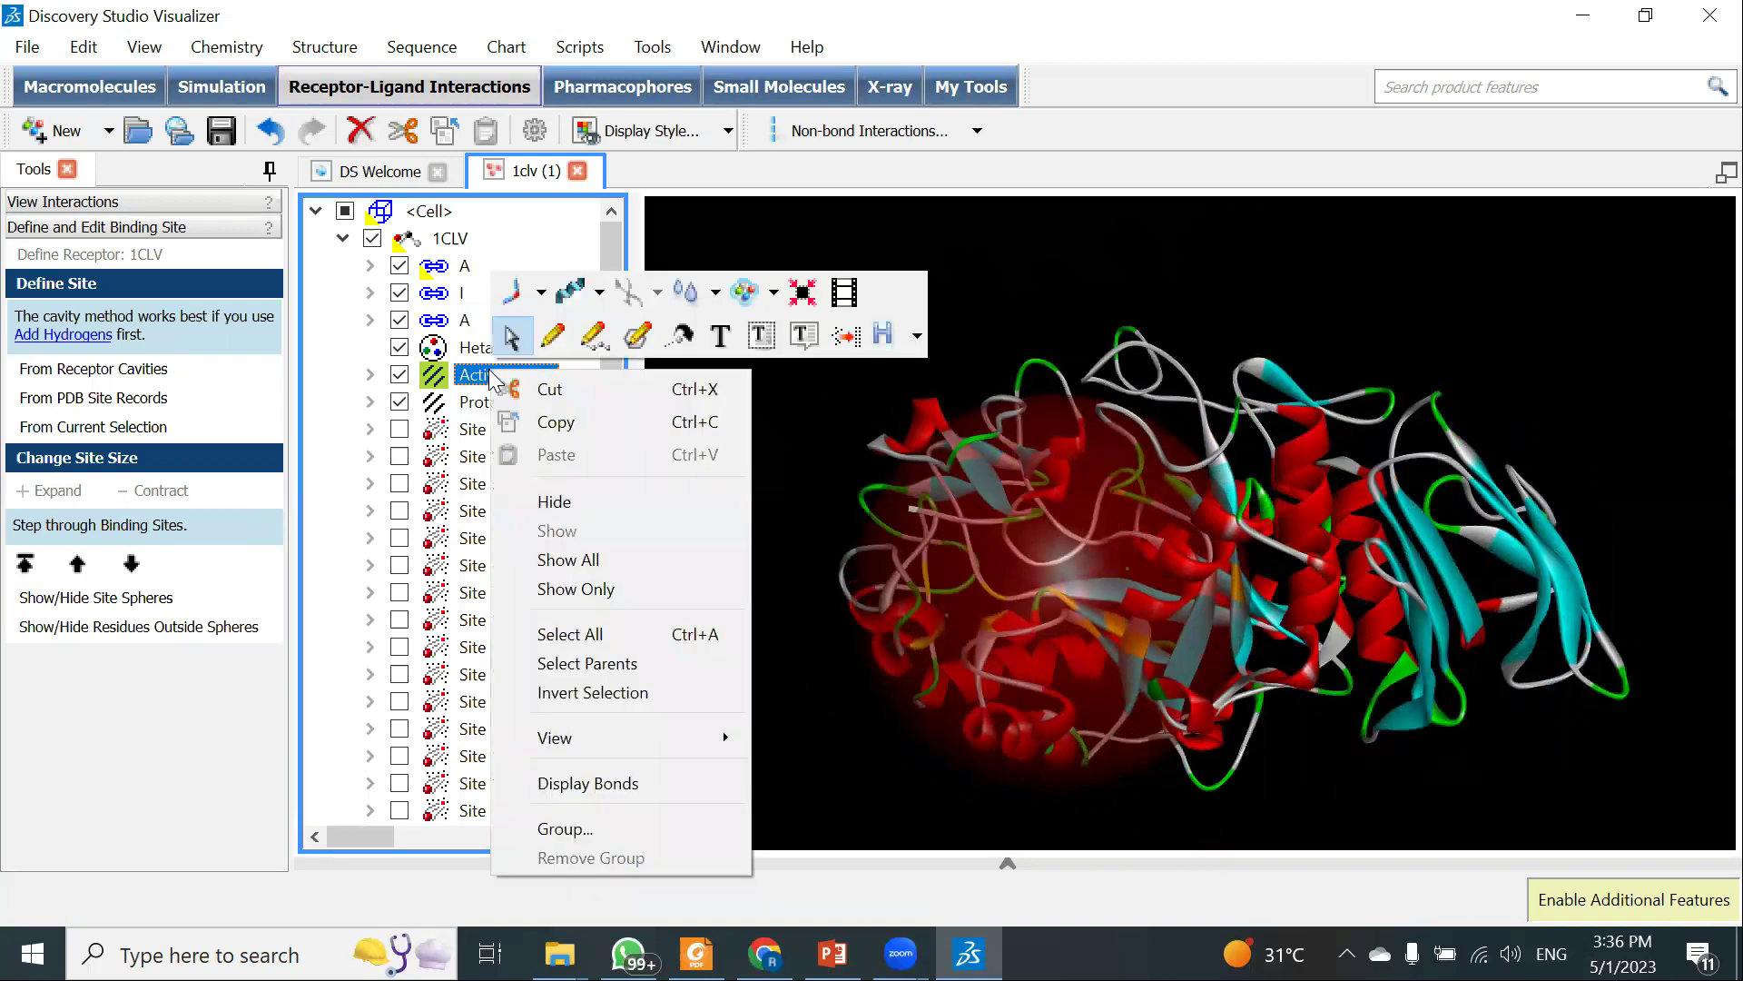
left_click(474, 402)
scroll(536, 445, "down", 1)
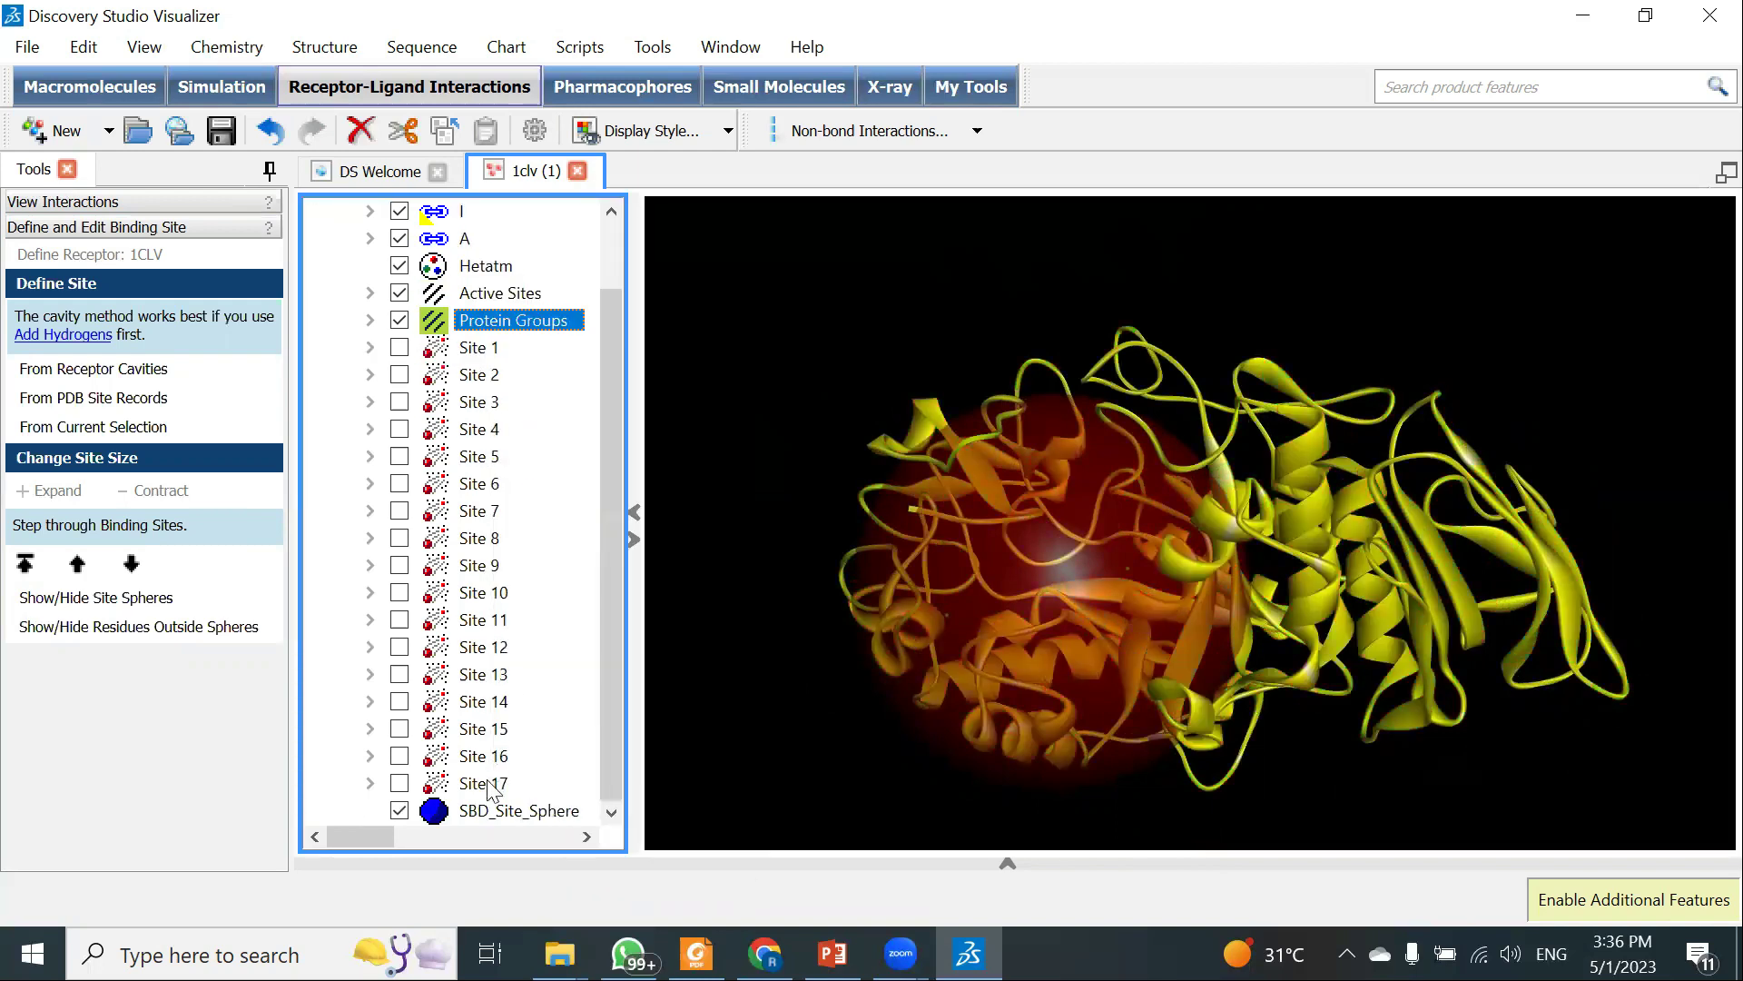
Select SBD_Site_Sphere and adjust its size by expanding it in several increments, then contracting it slightly
left_click(499, 814)
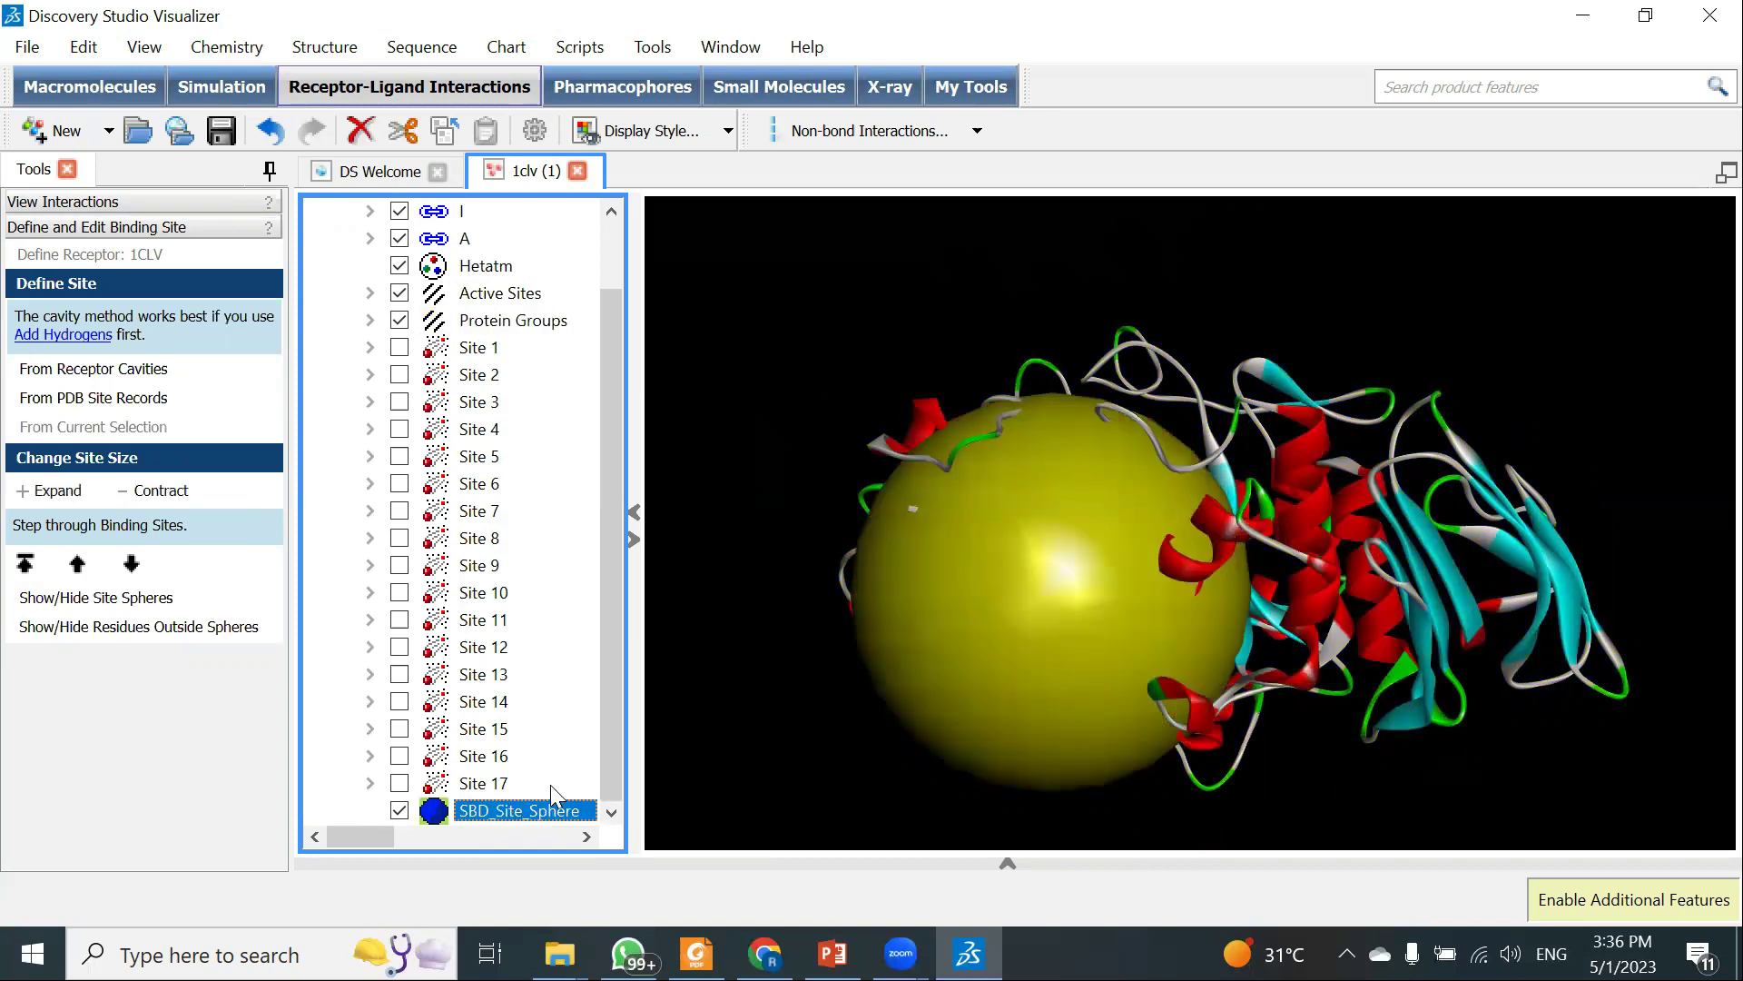
mouse_move(1317, 504)
left_mouse_down()
mouse_move(1362, 409)
mouse_move(1393, 393)
mouse_move(1471, 494)
mouse_move(1362, 495)
mouse_move(1333, 610)
mouse_move(1192, 383)
mouse_move(1226, 454)
mouse_move(1483, 556)
mouse_move(1444, 311)
mouse_move(1425, 326)
mouse_move(1401, 277)
mouse_move(1408, 373)
mouse_move(1358, 549)
mouse_move(1371, 514)
mouse_move(1330, 490)
left_mouse_up()
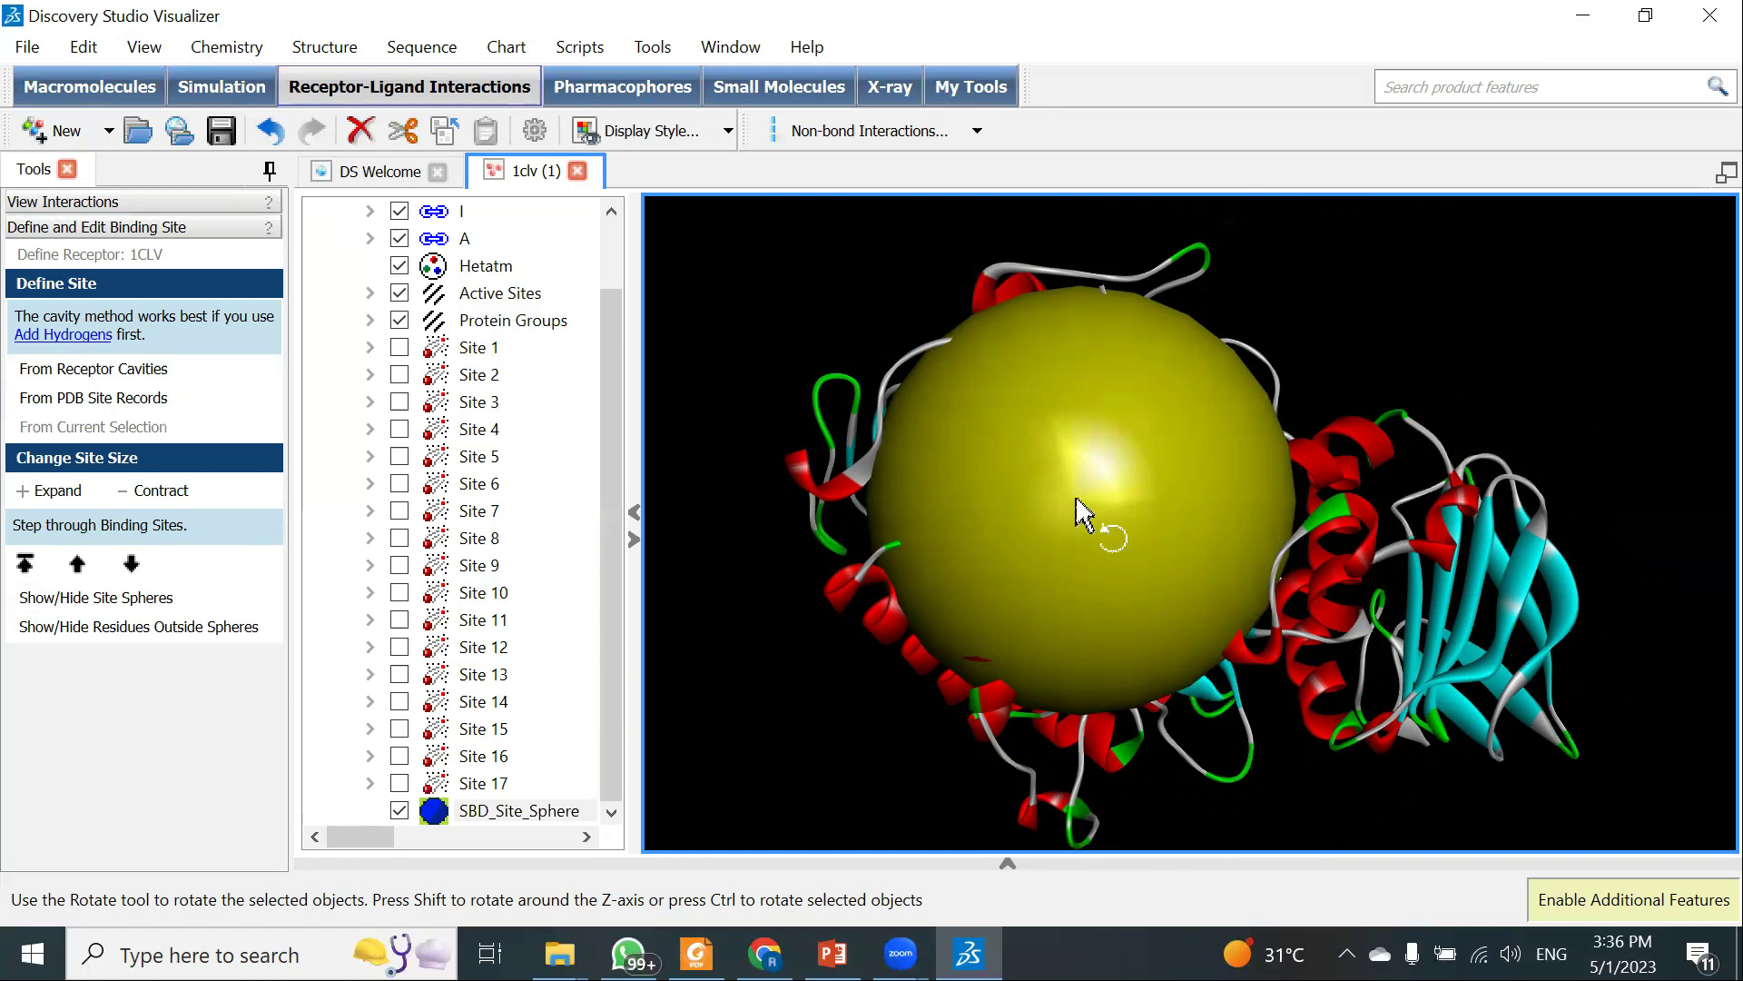
left_click(50, 493)
left_click(50, 495)
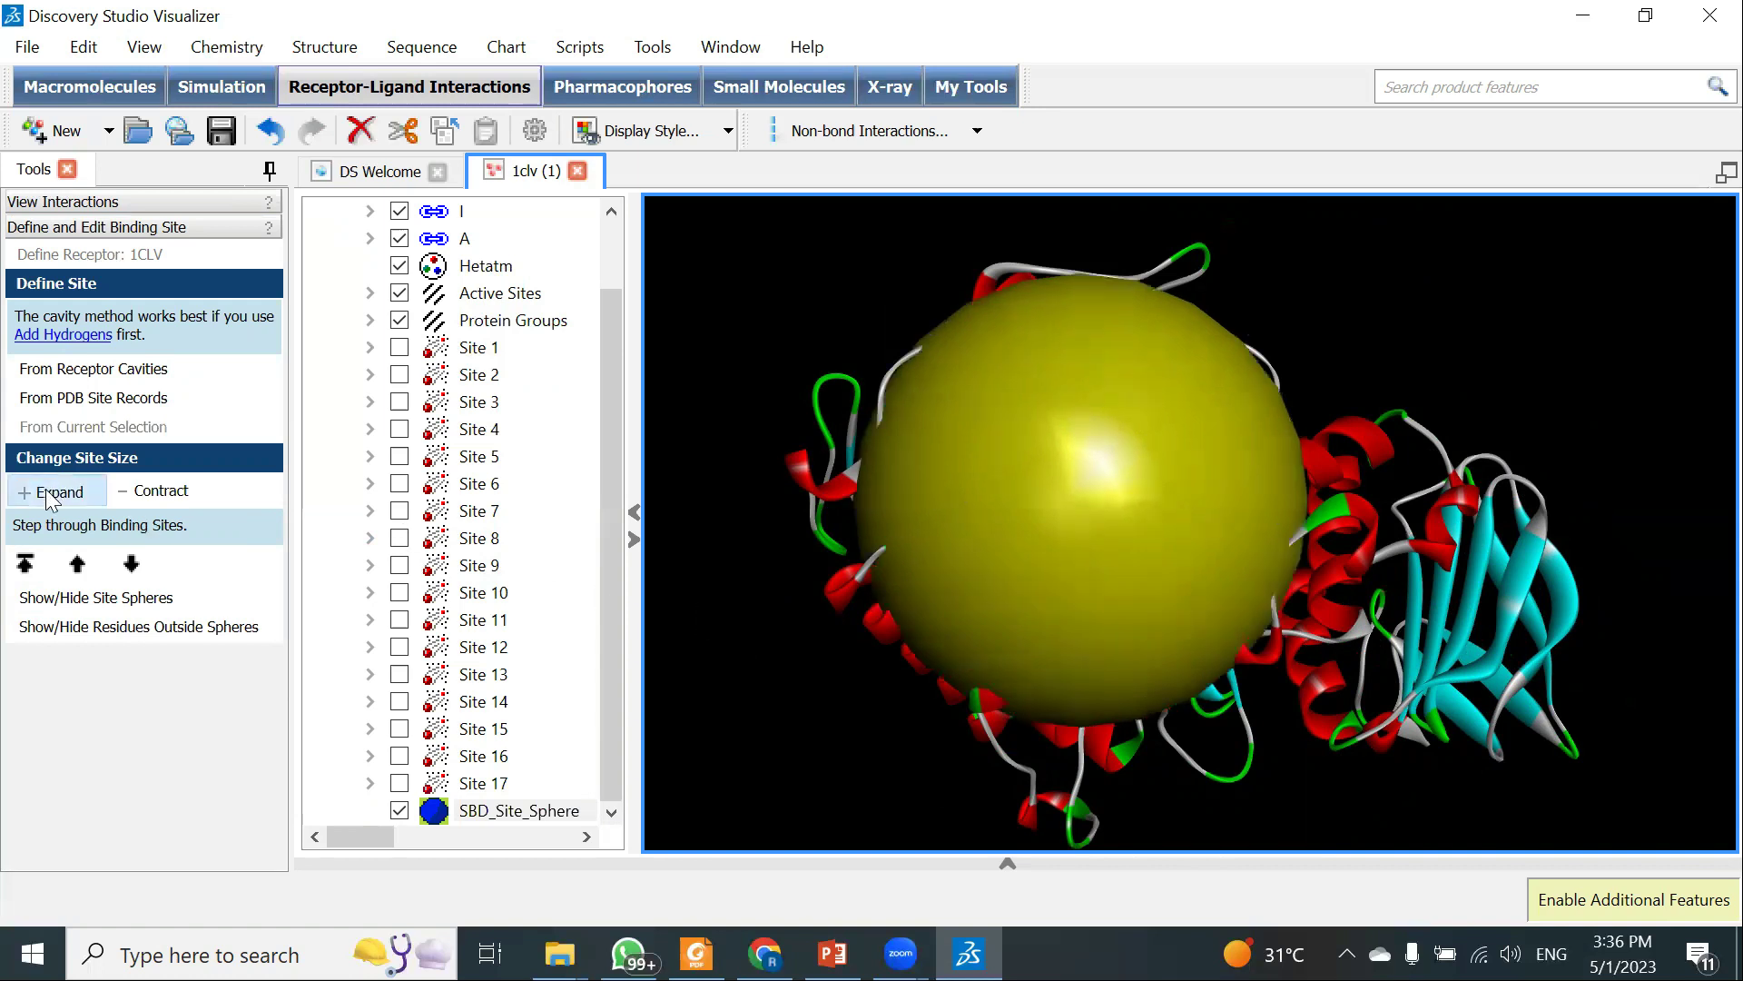
left_click(50, 495)
left_click(50, 495)
left_click(50, 493)
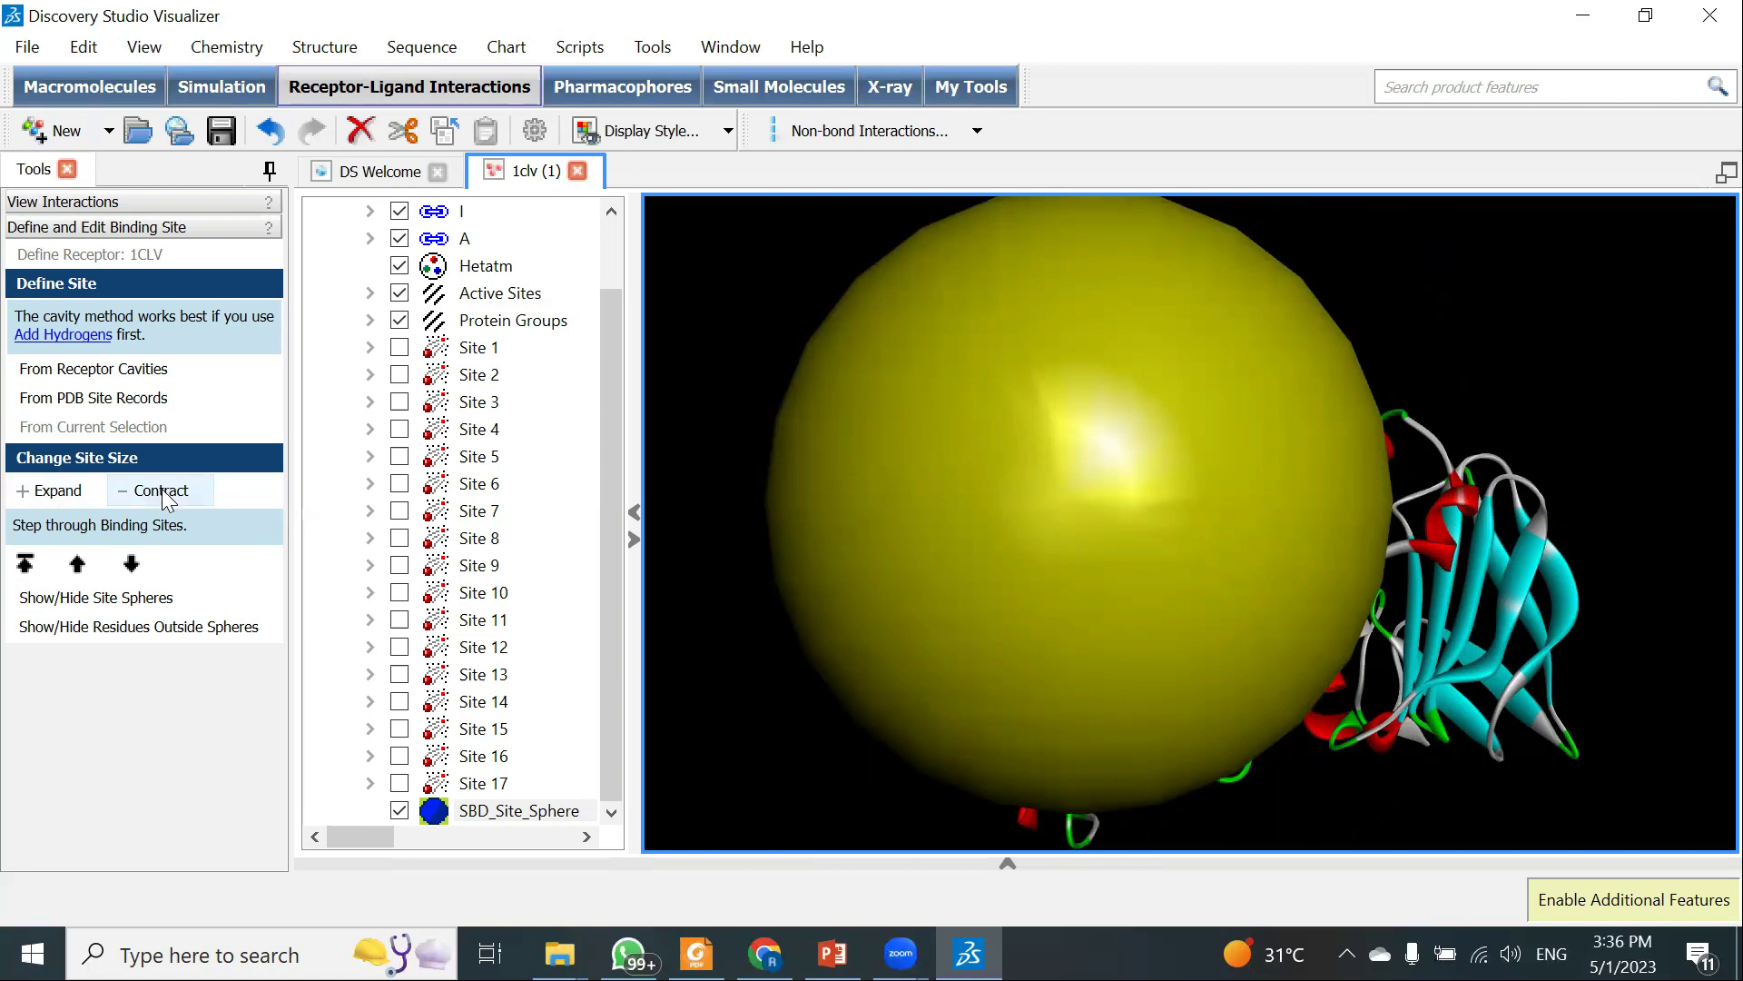
left_click(162, 492)
left_click(161, 493)
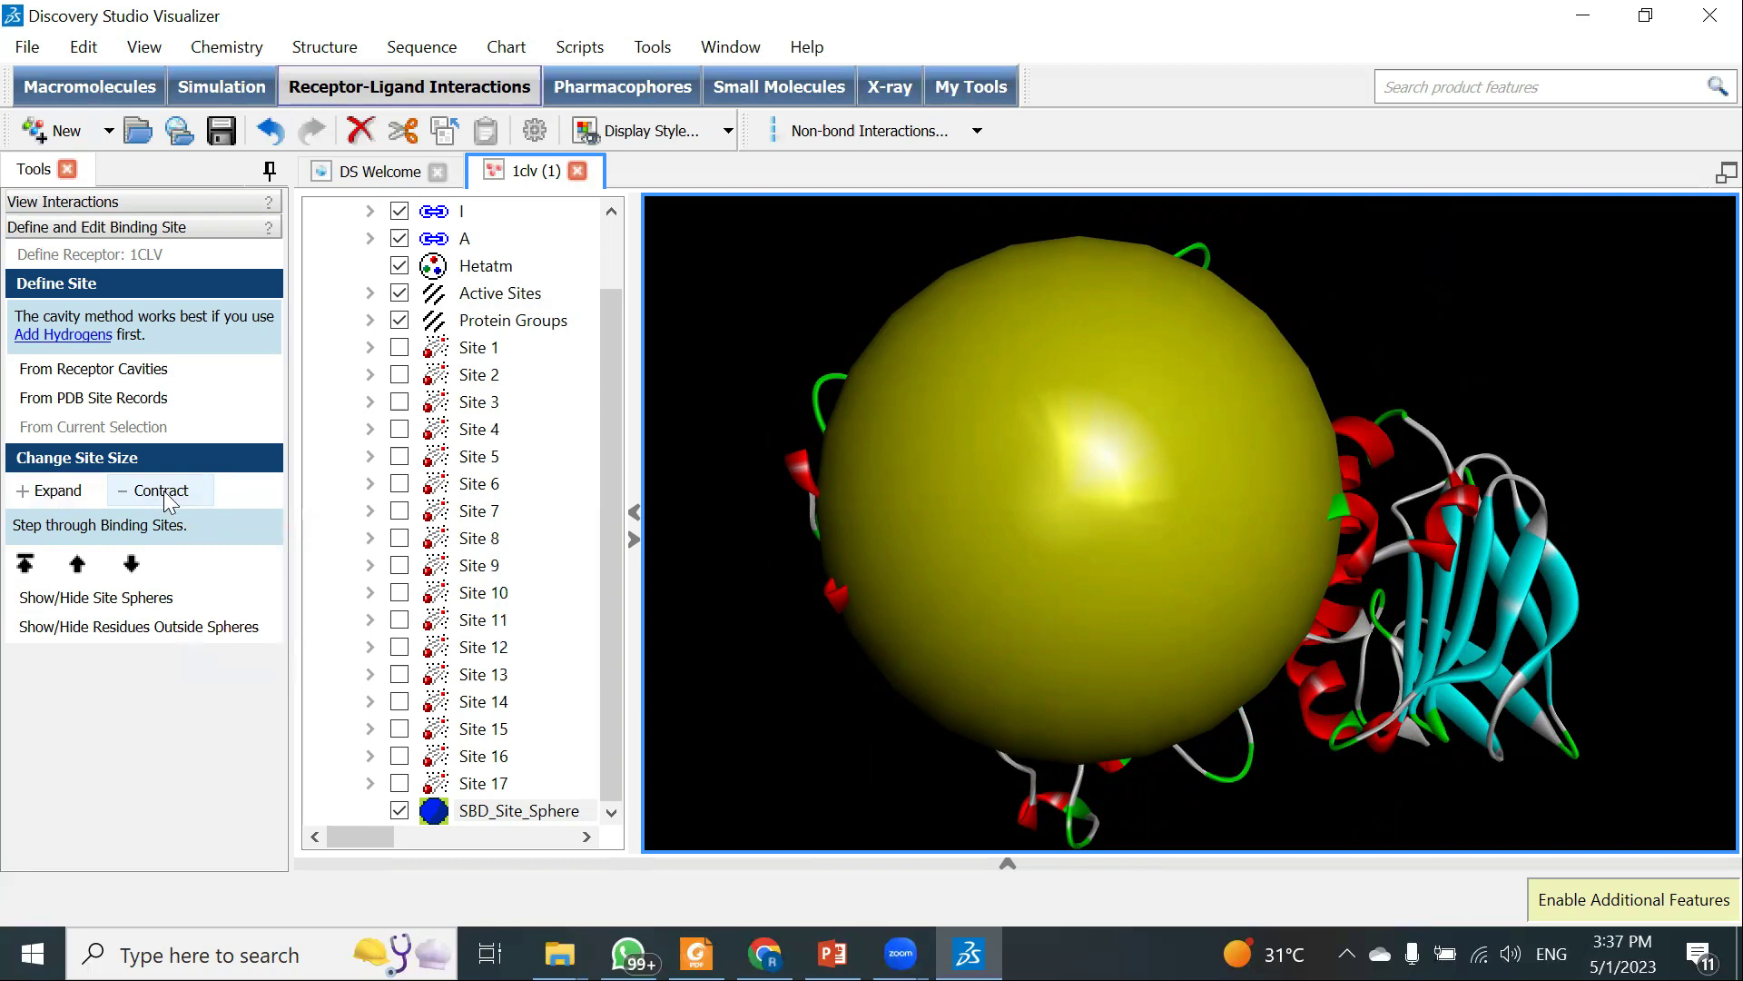
Check the resized sphere from other sides and open the attributes of SBD_Site_Sphere to read its XYZ centre and radius
left_click_drag(1132, 553, 1269, 647)
left_click_drag(1148, 197, 975, 442)
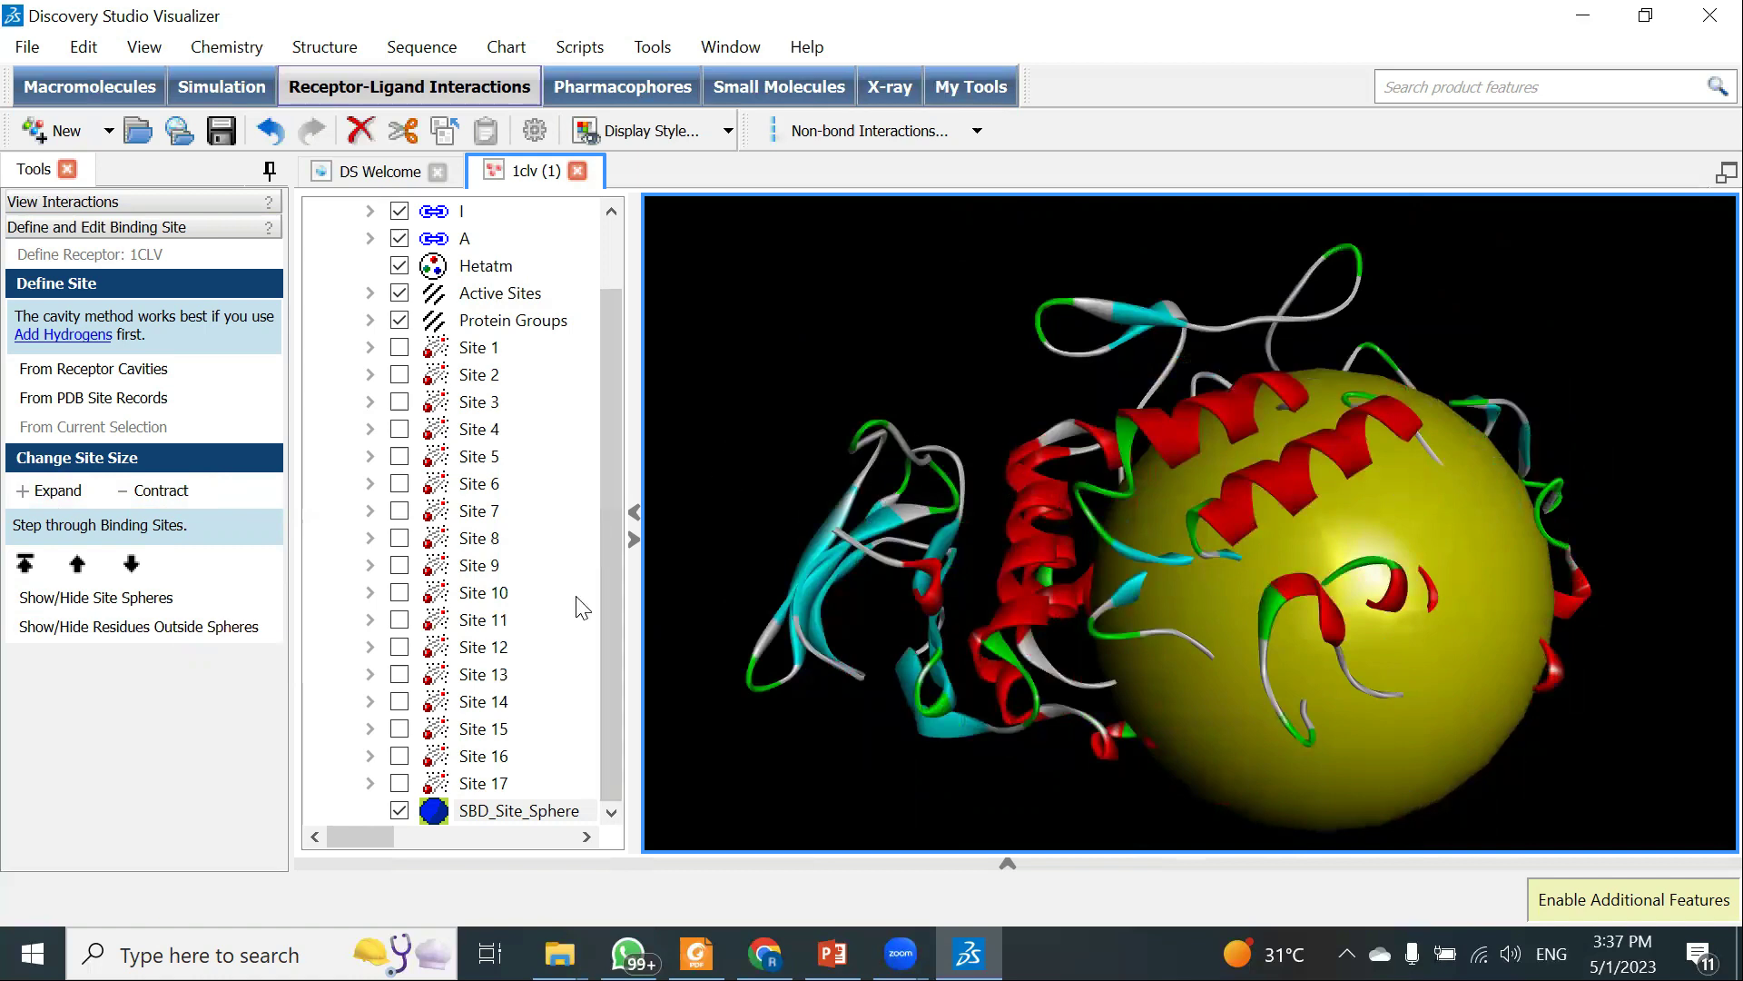
left_click(522, 811)
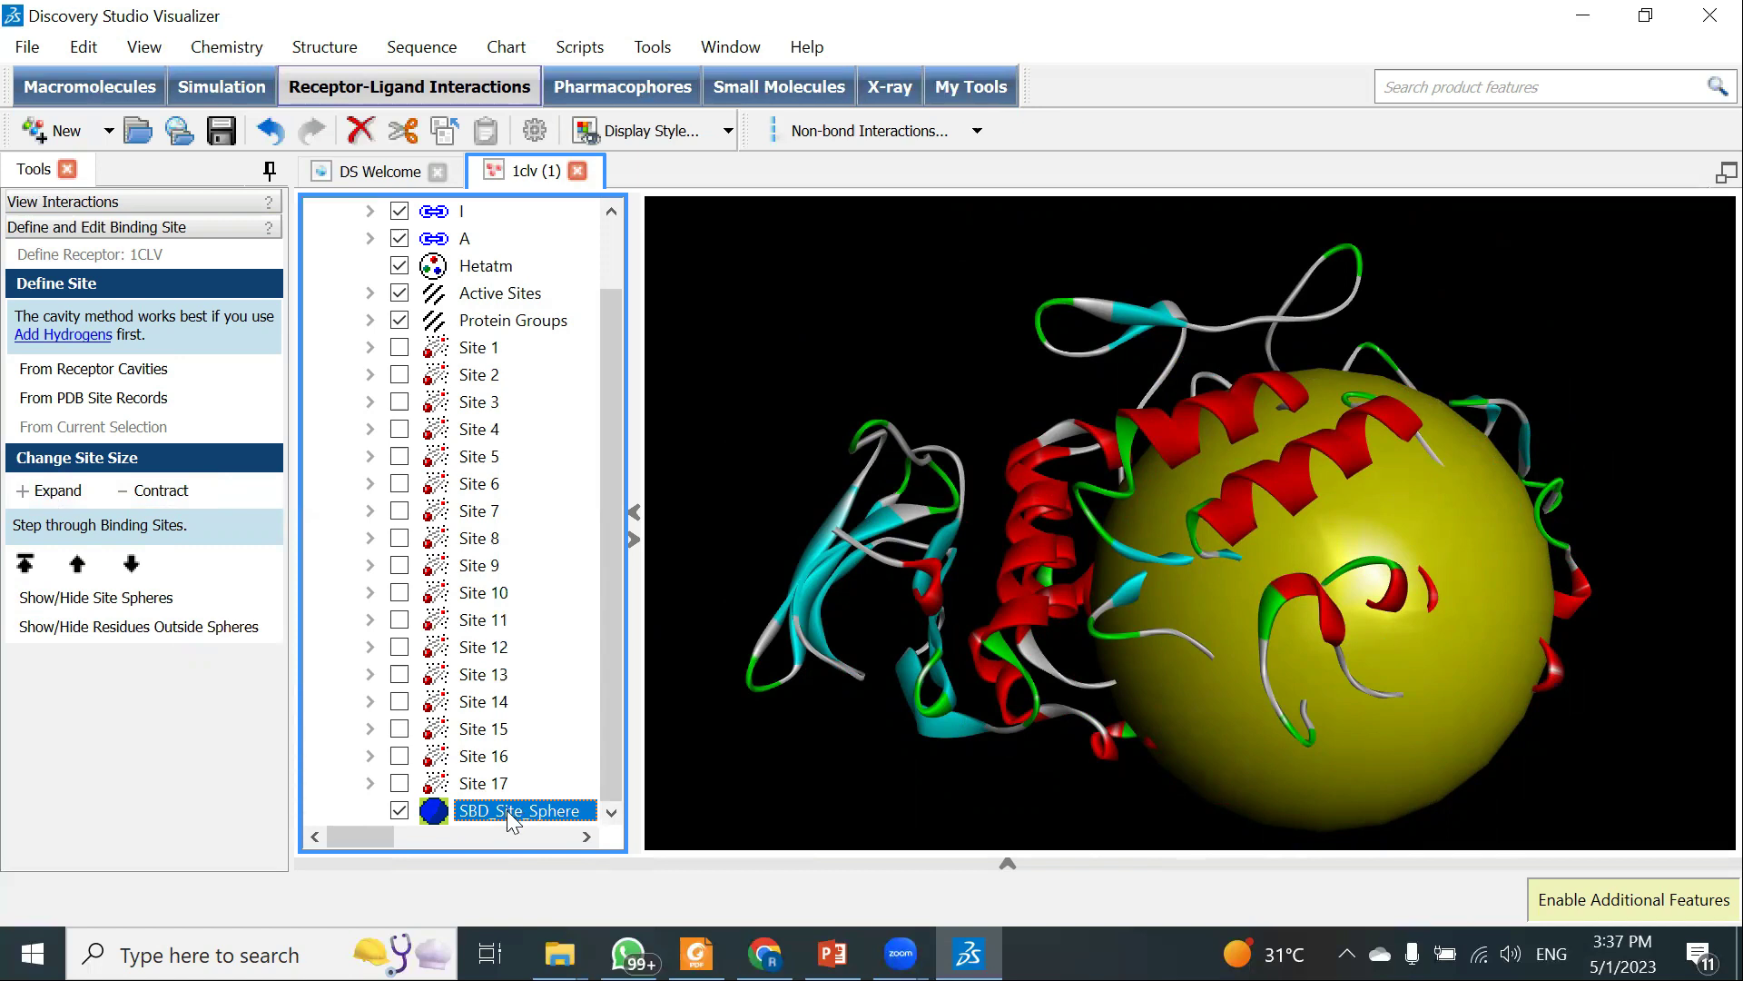
right_click(518, 817)
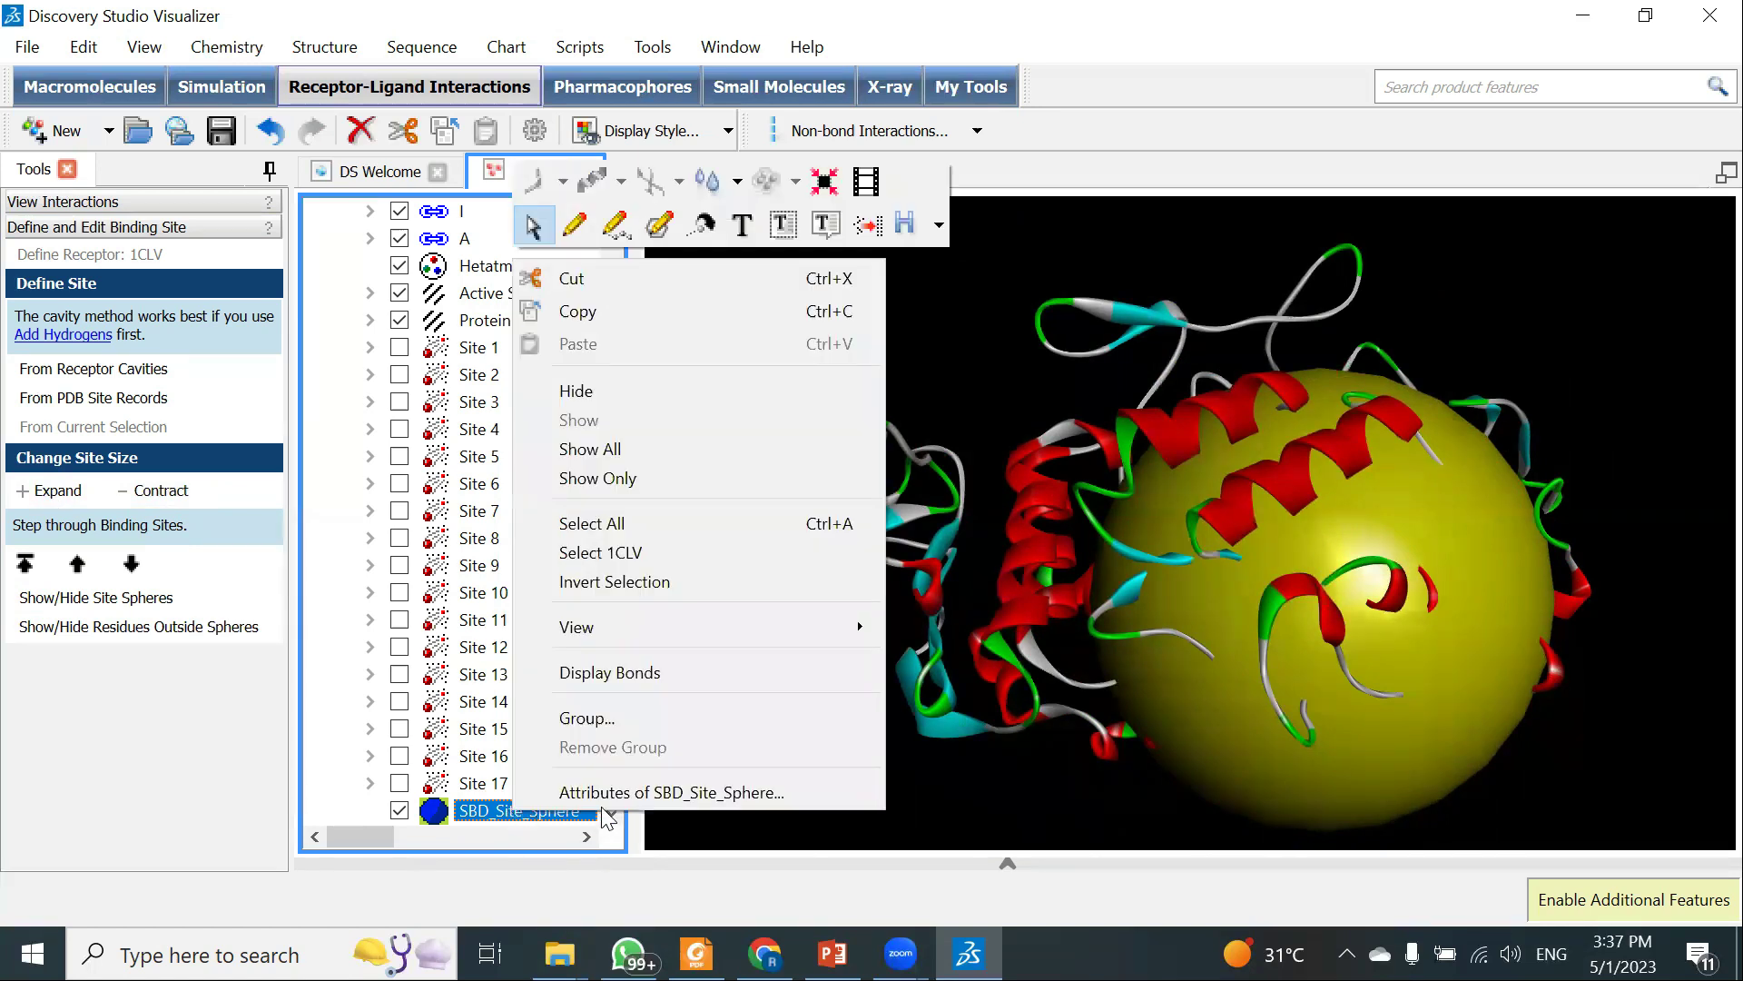
left_click(647, 792)
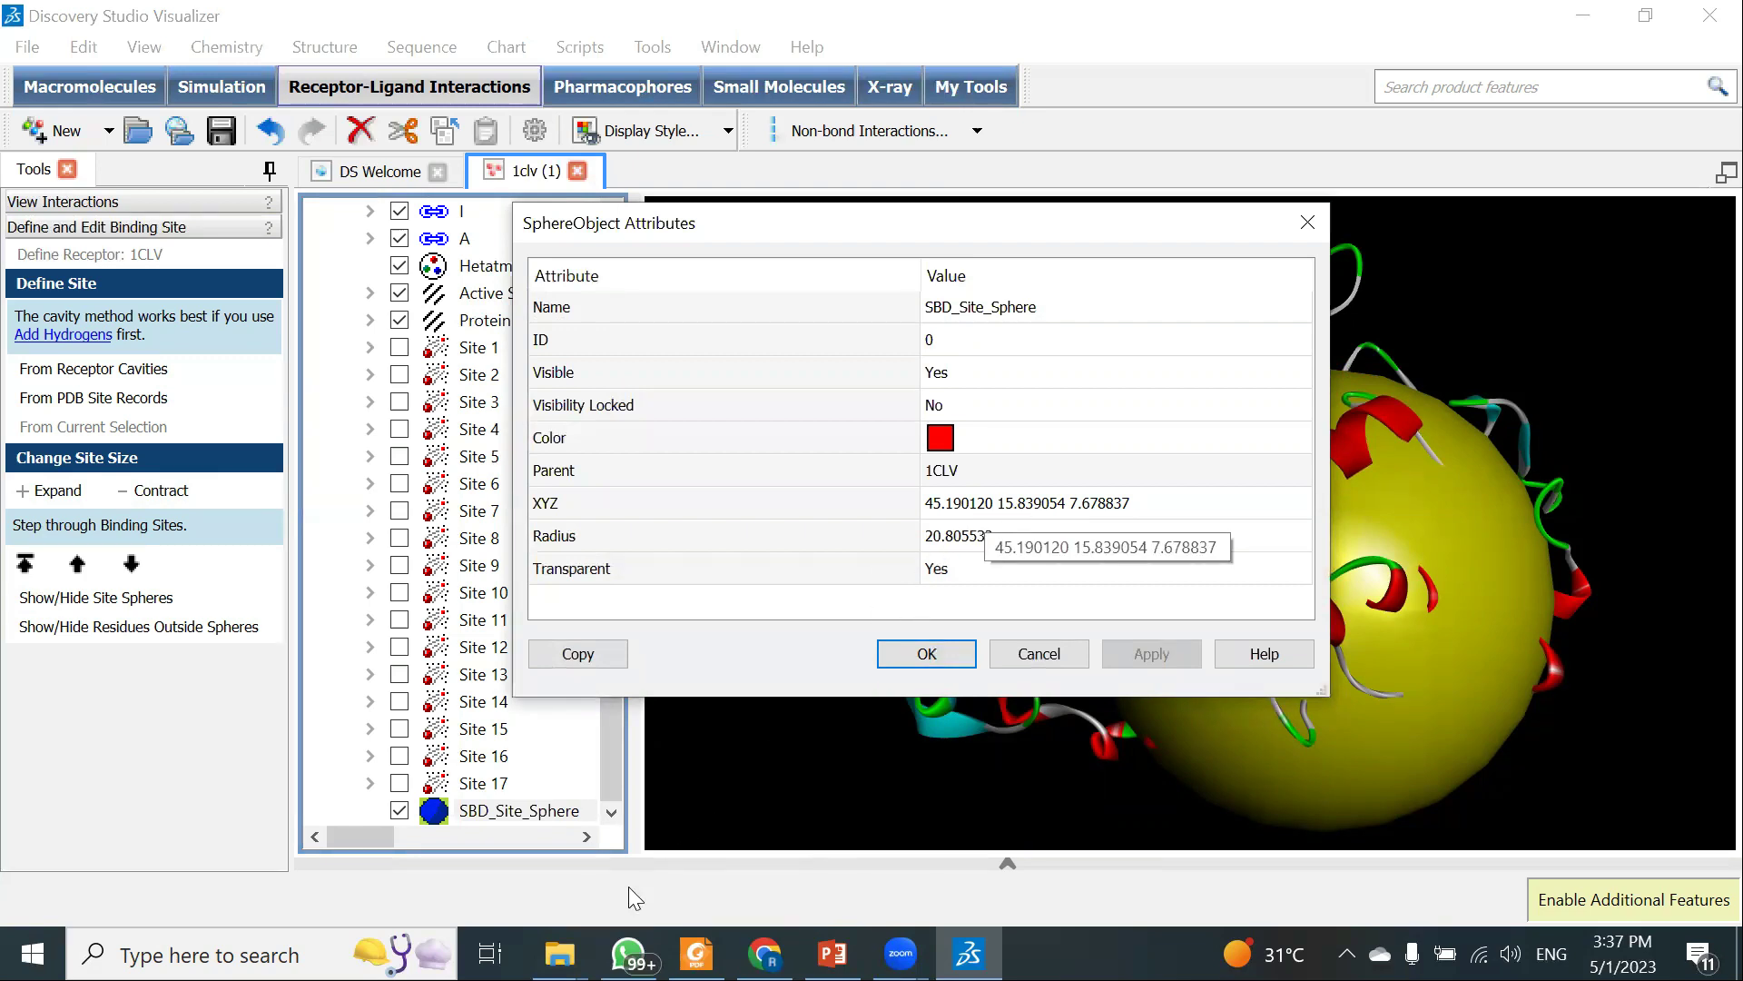
Switch to the Docking folder in File Explorer and look through Local Disk (C:) and its Program Files (x86) folder
left_click(559, 954)
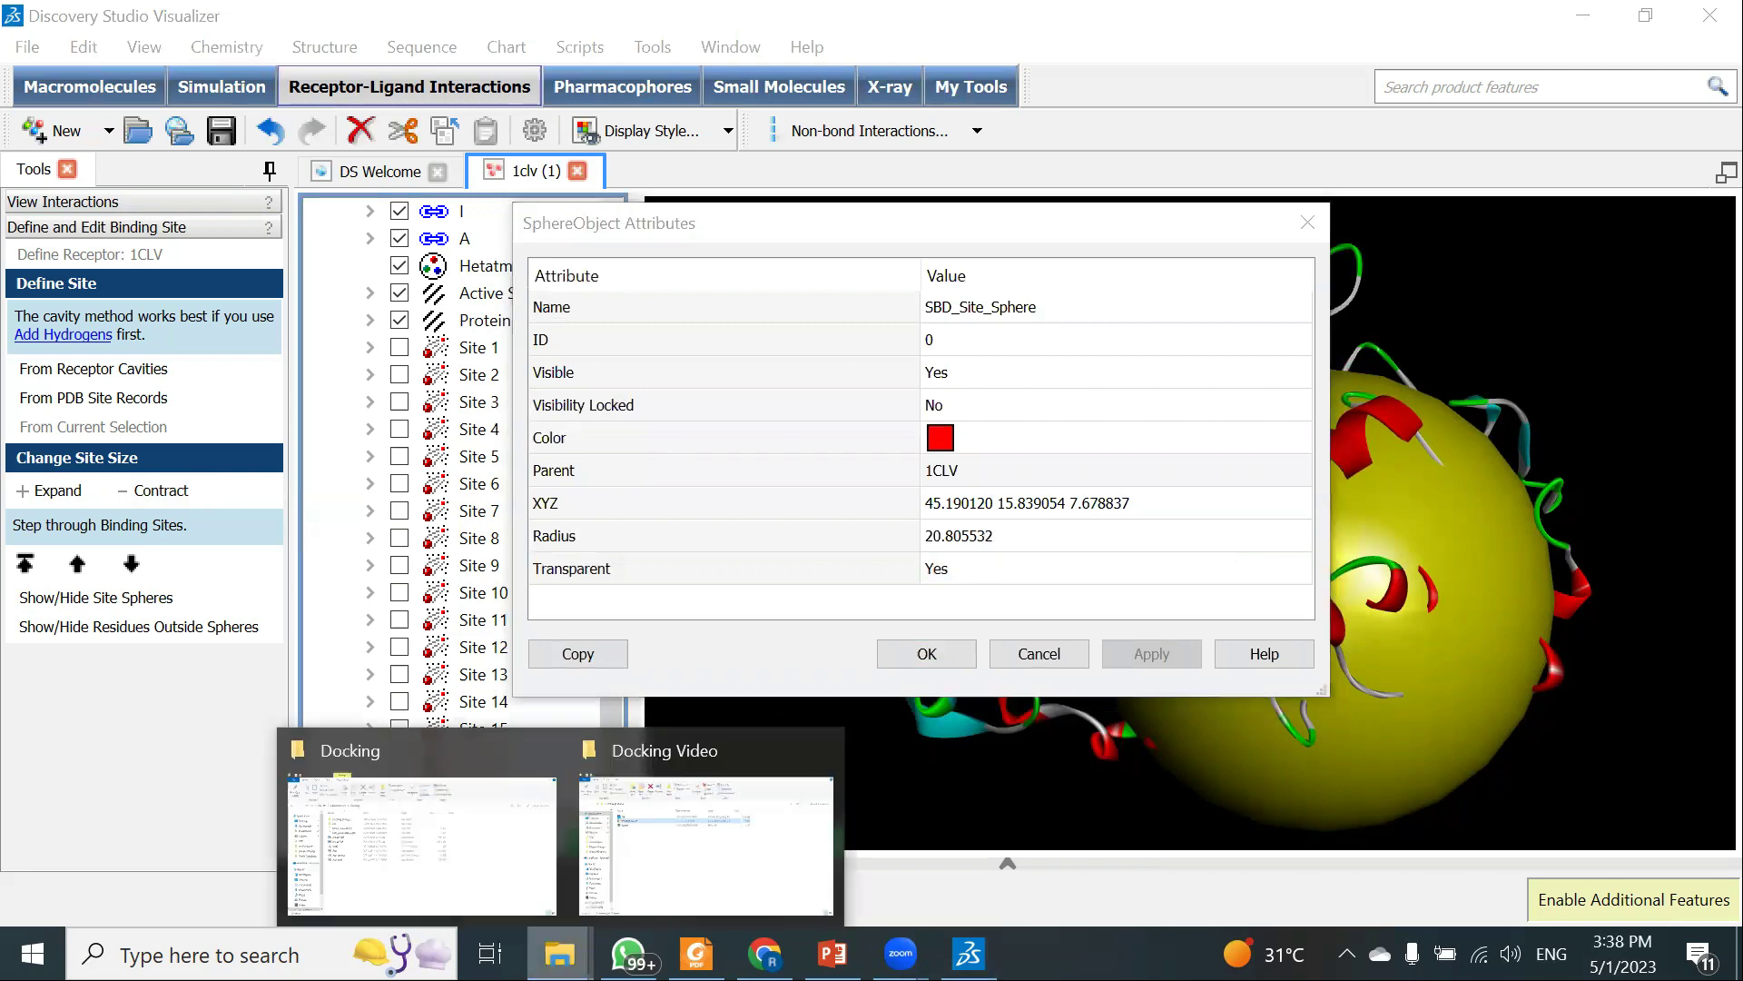
left_click(488, 886)
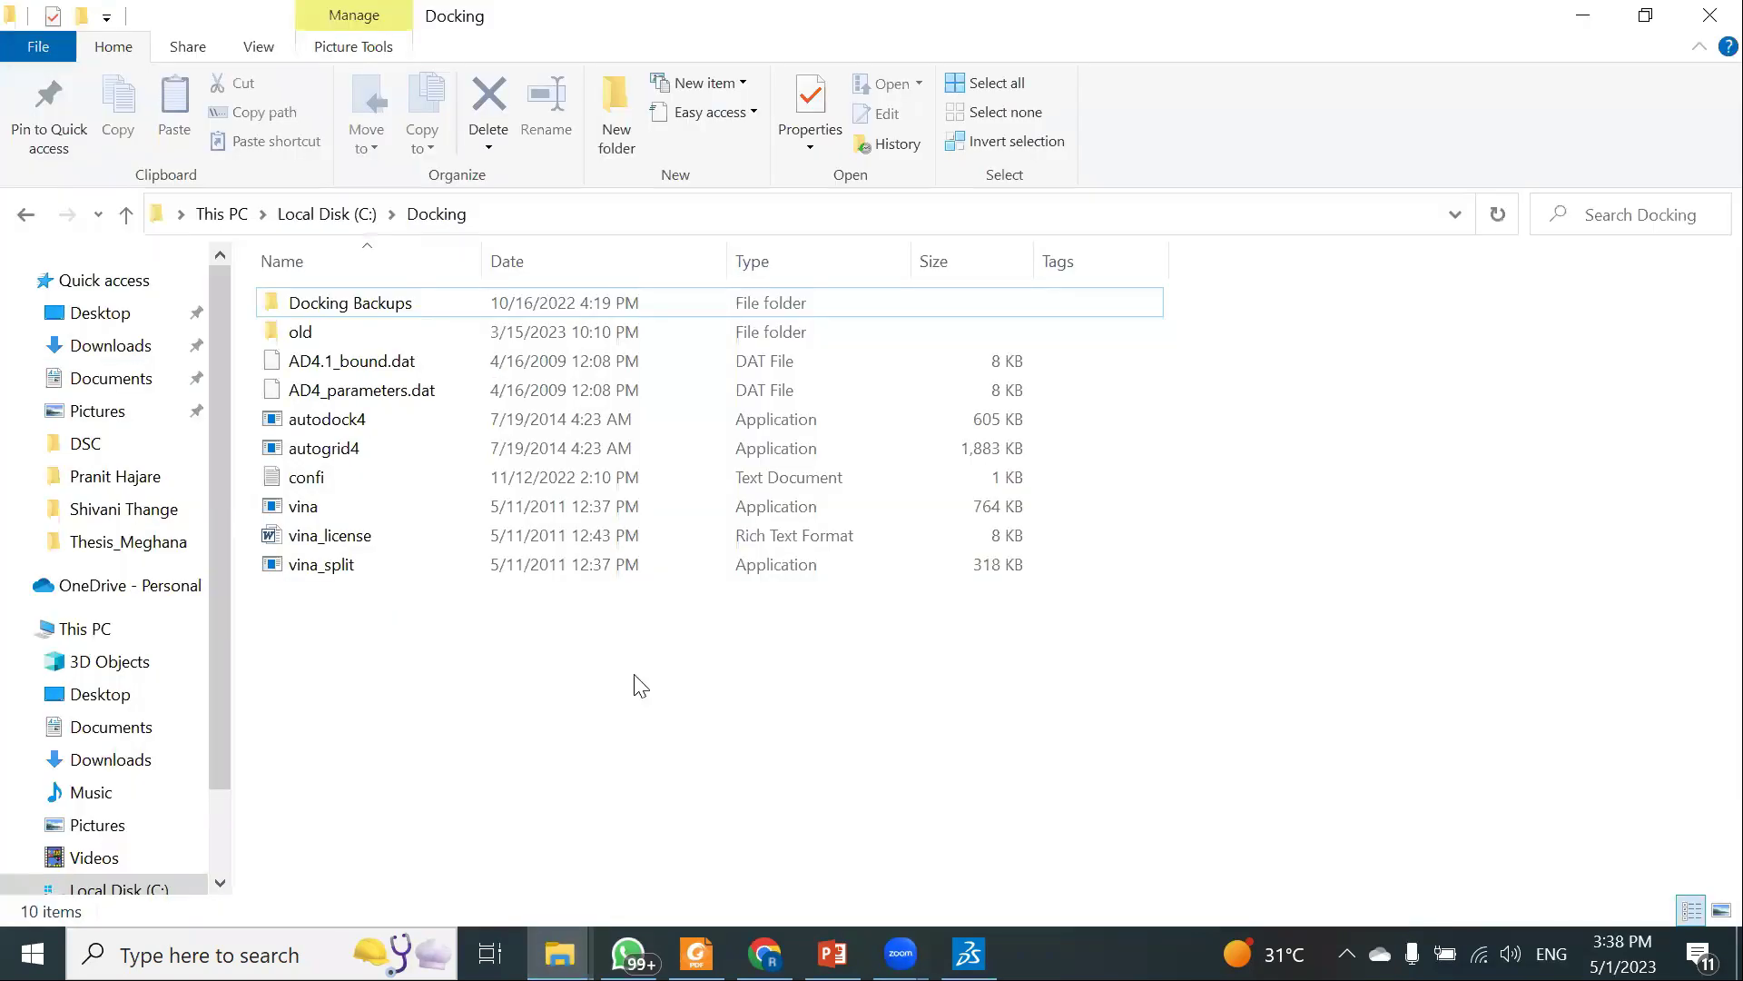
left_click(338, 216)
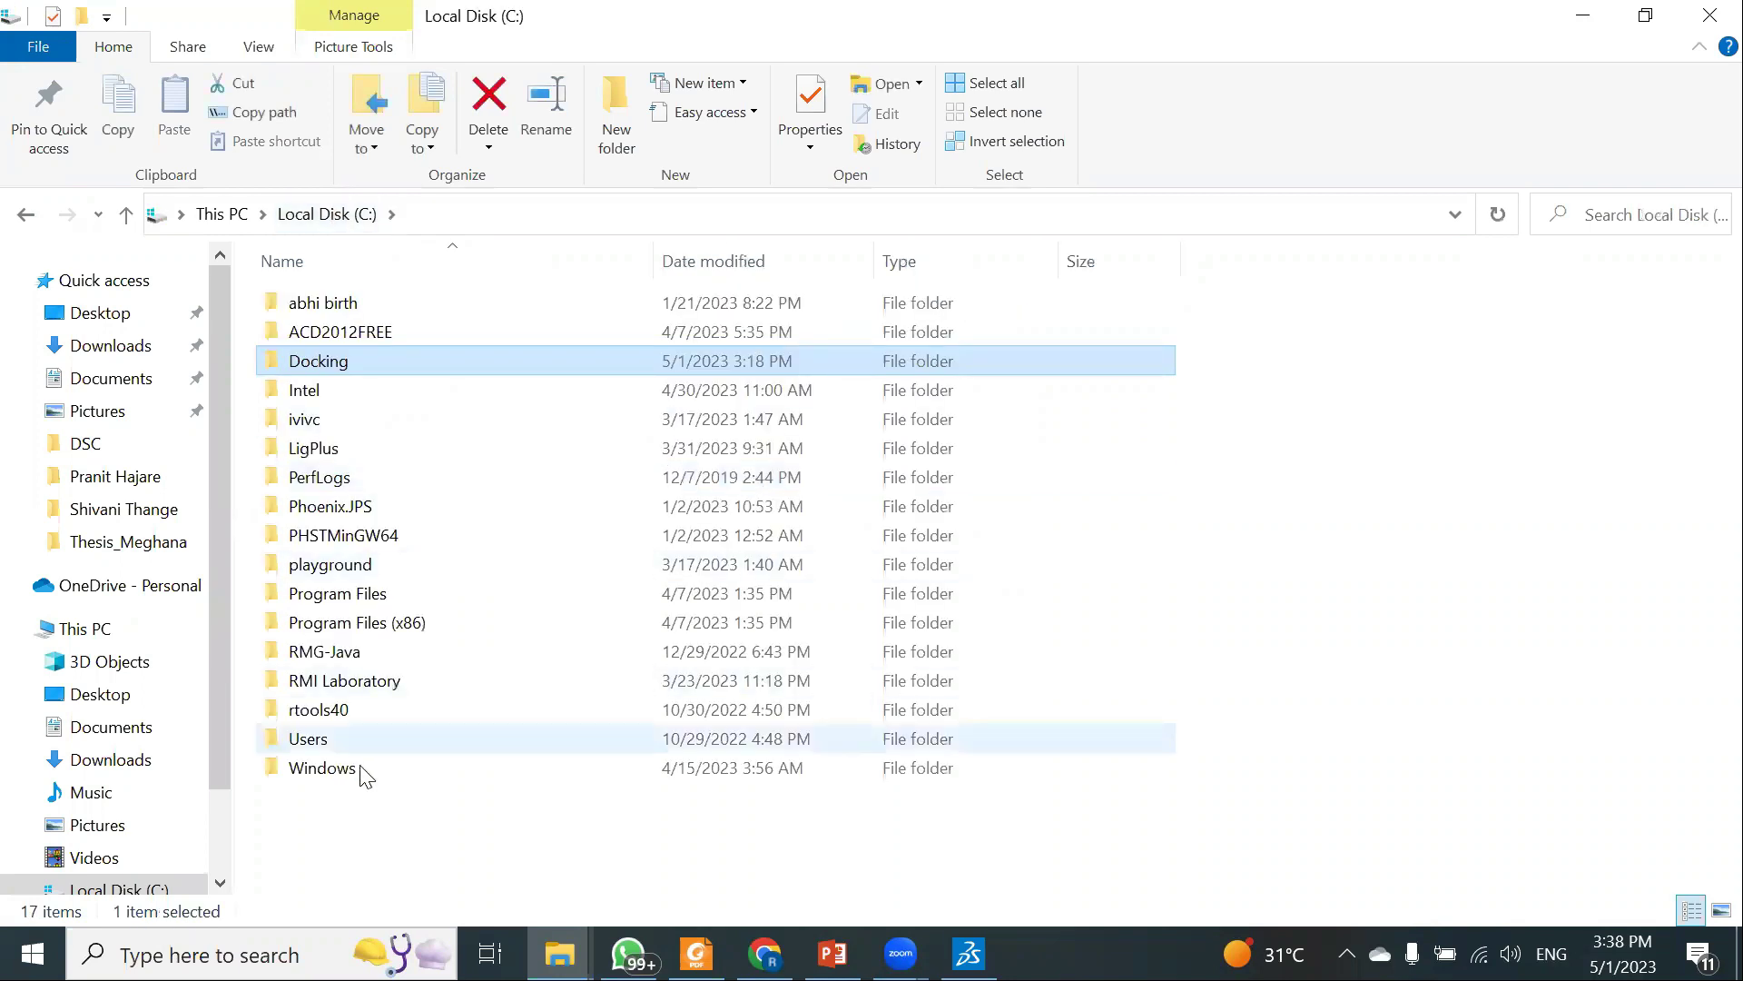
double_click(355, 626)
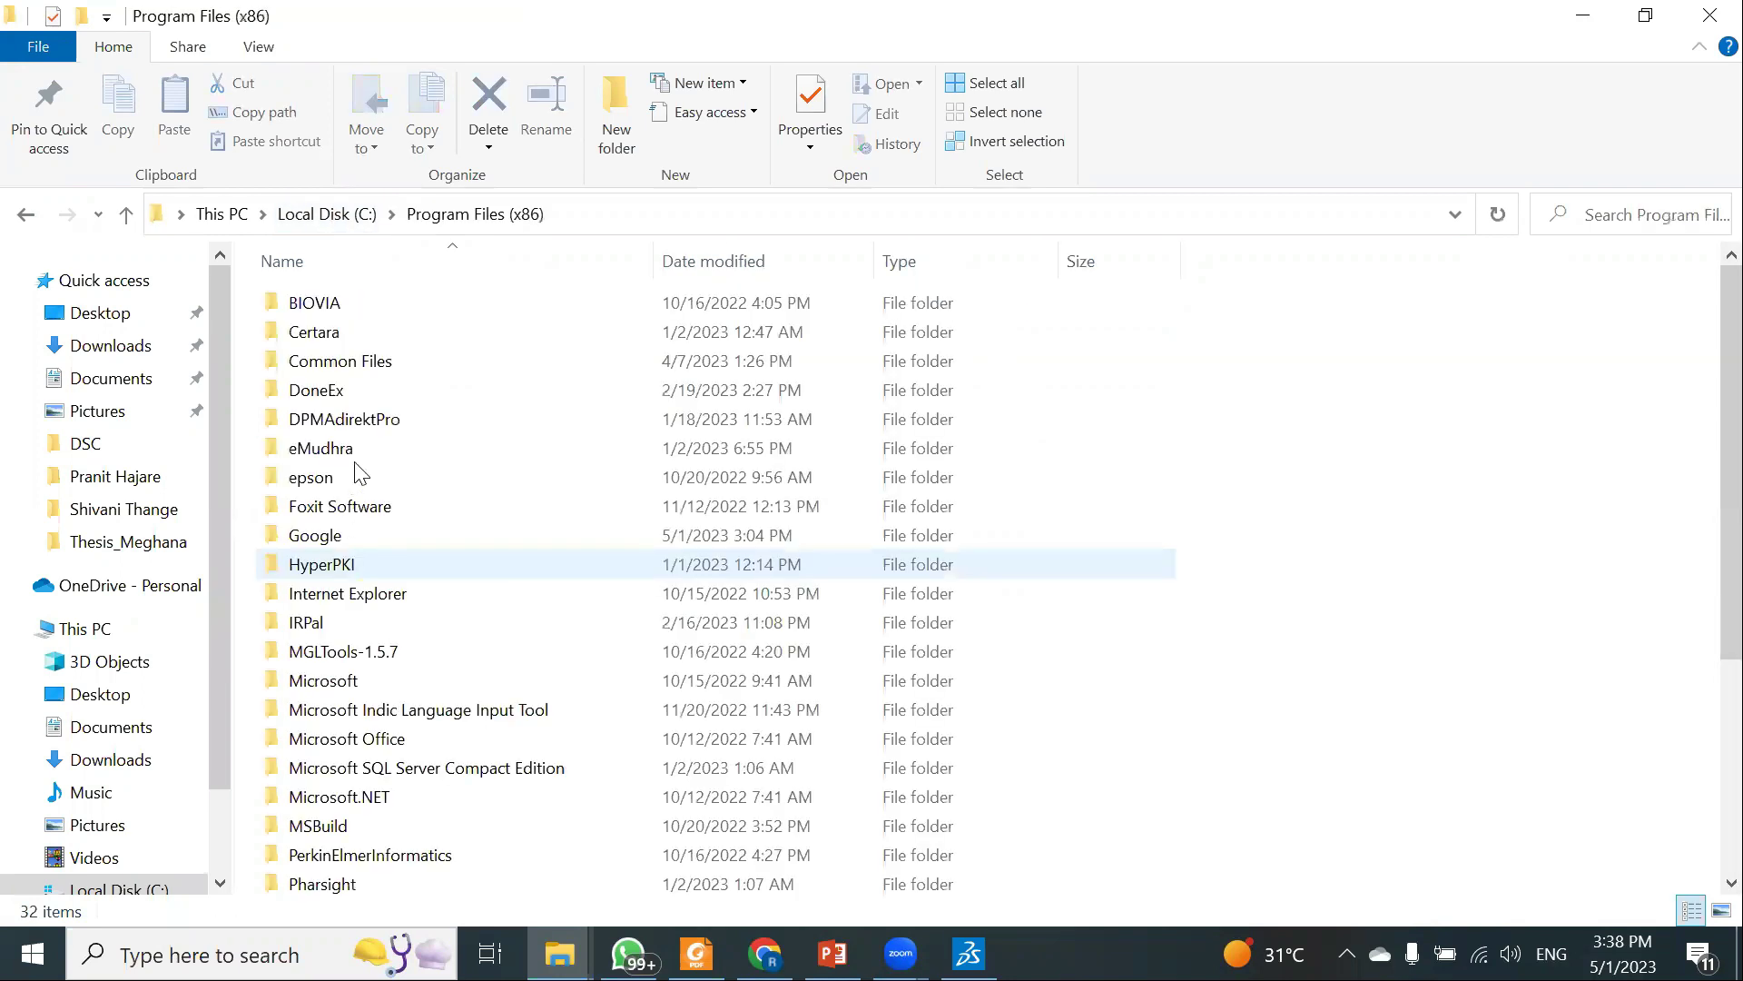
scroll(436, 636, "down", 2)
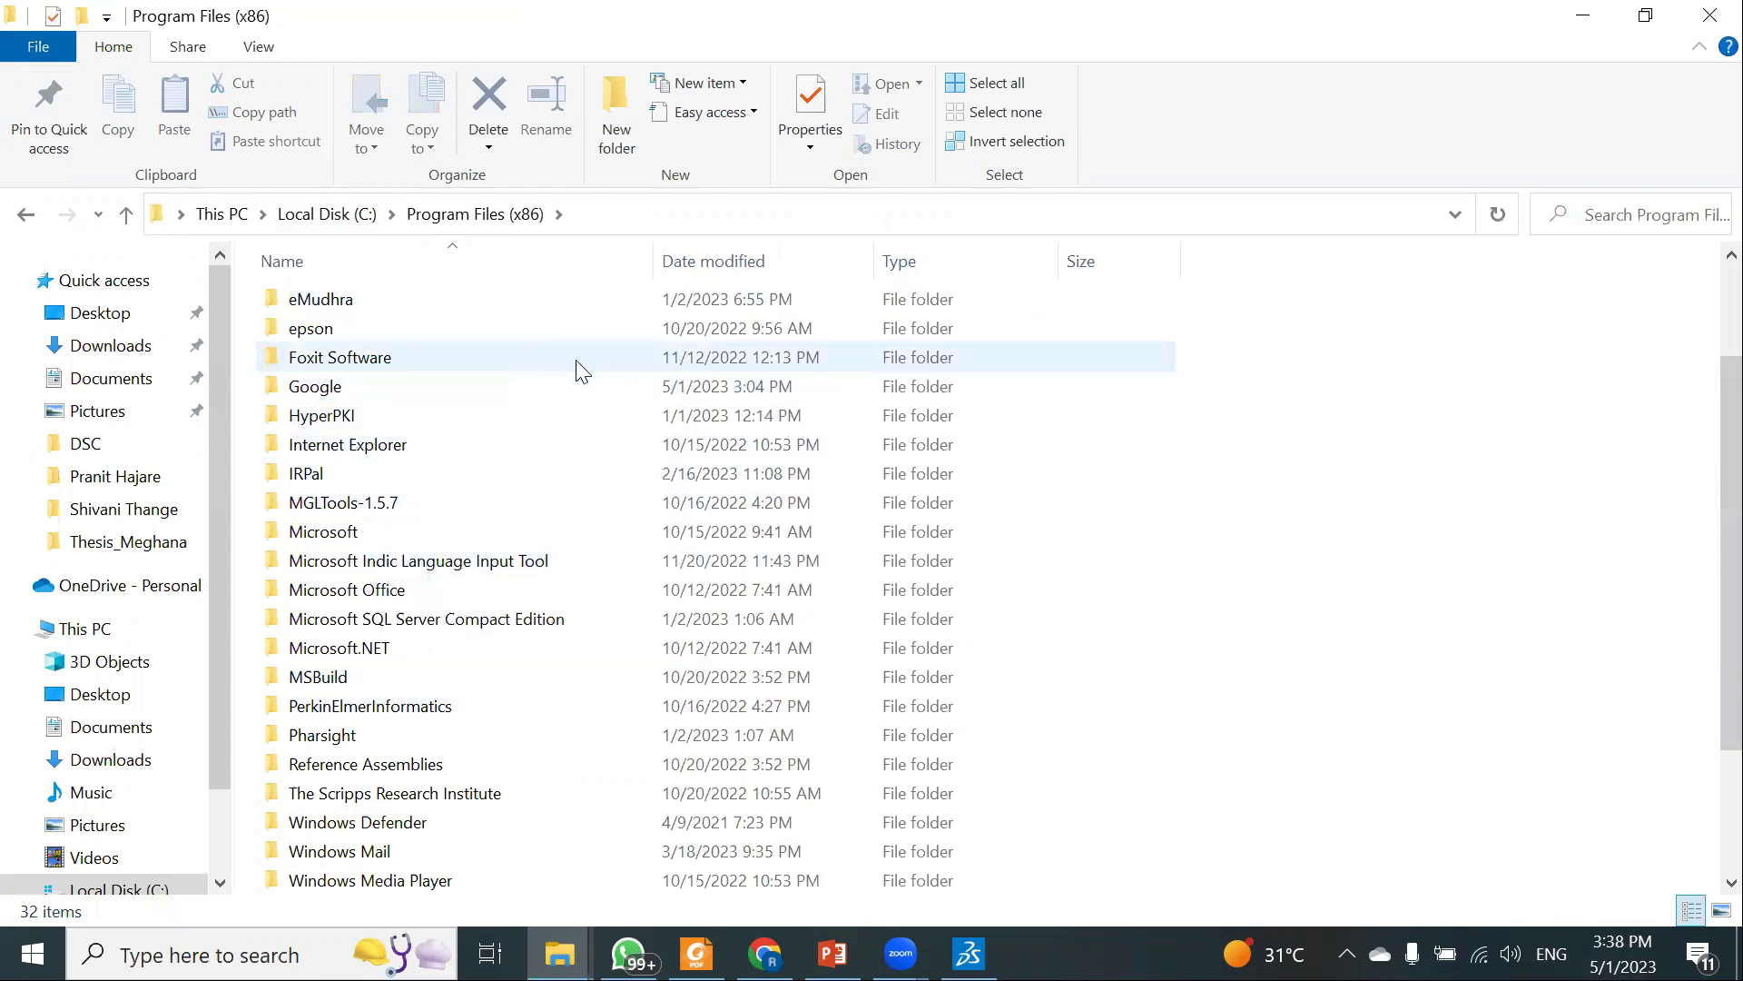
scroll(563, 555, "up", 2)
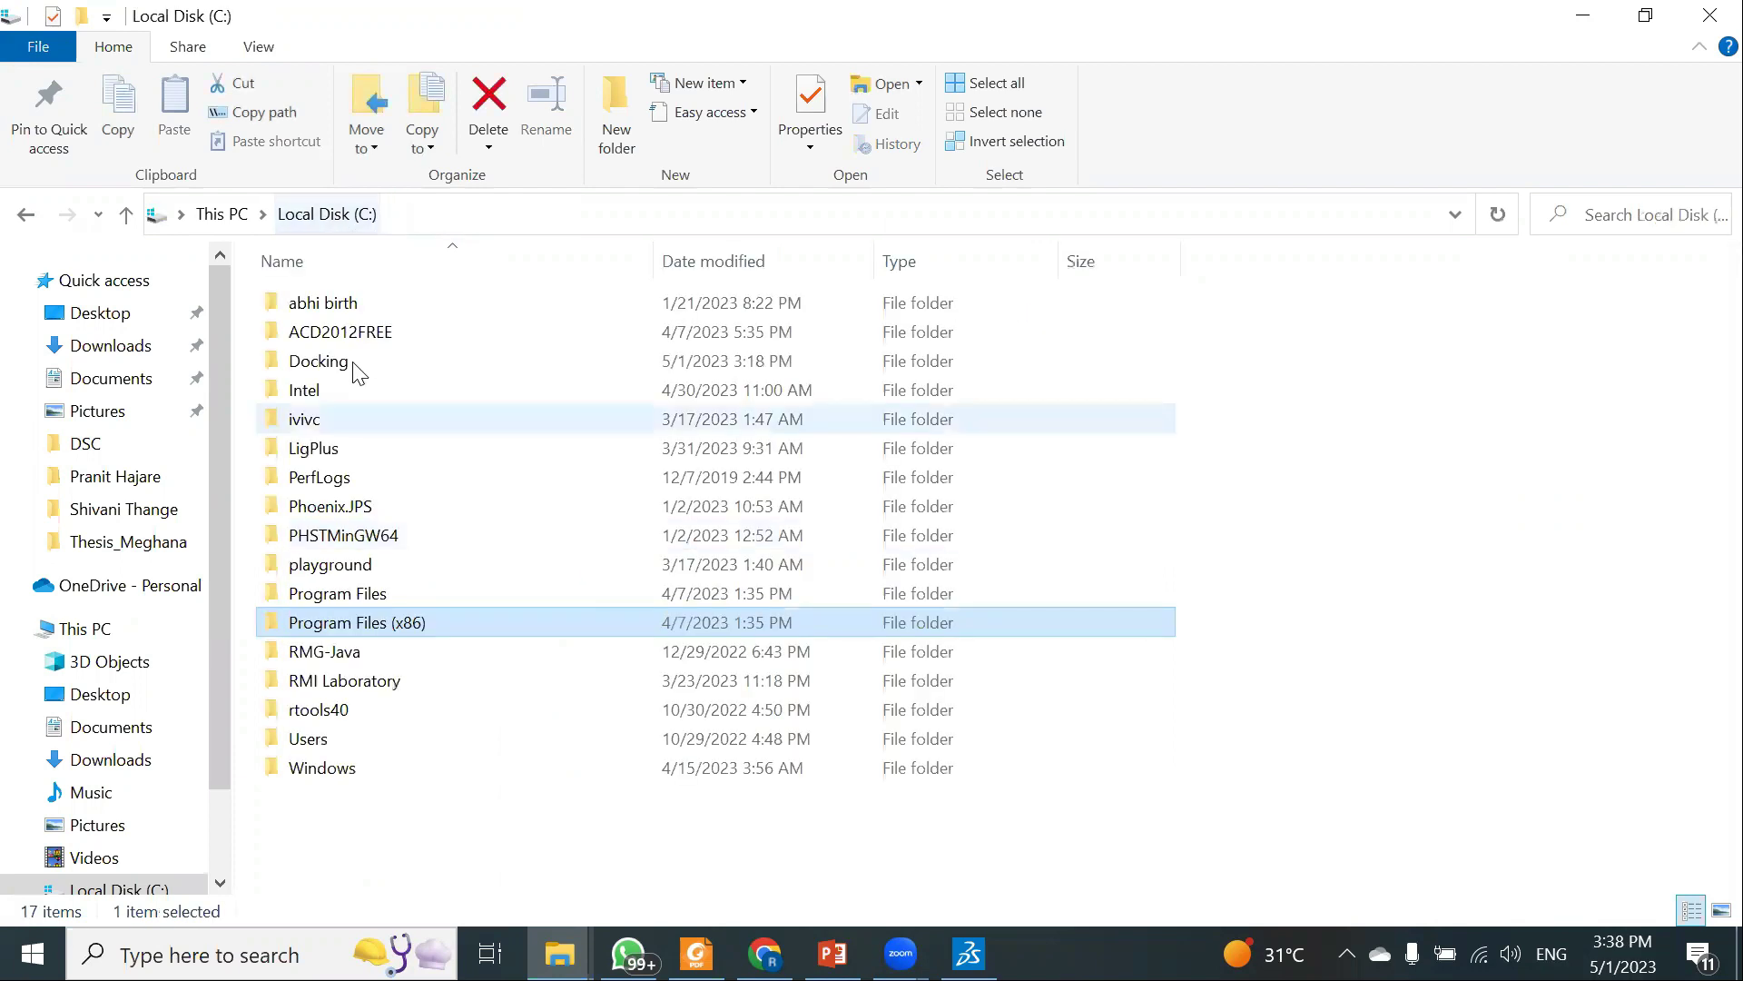
left_click(325, 365)
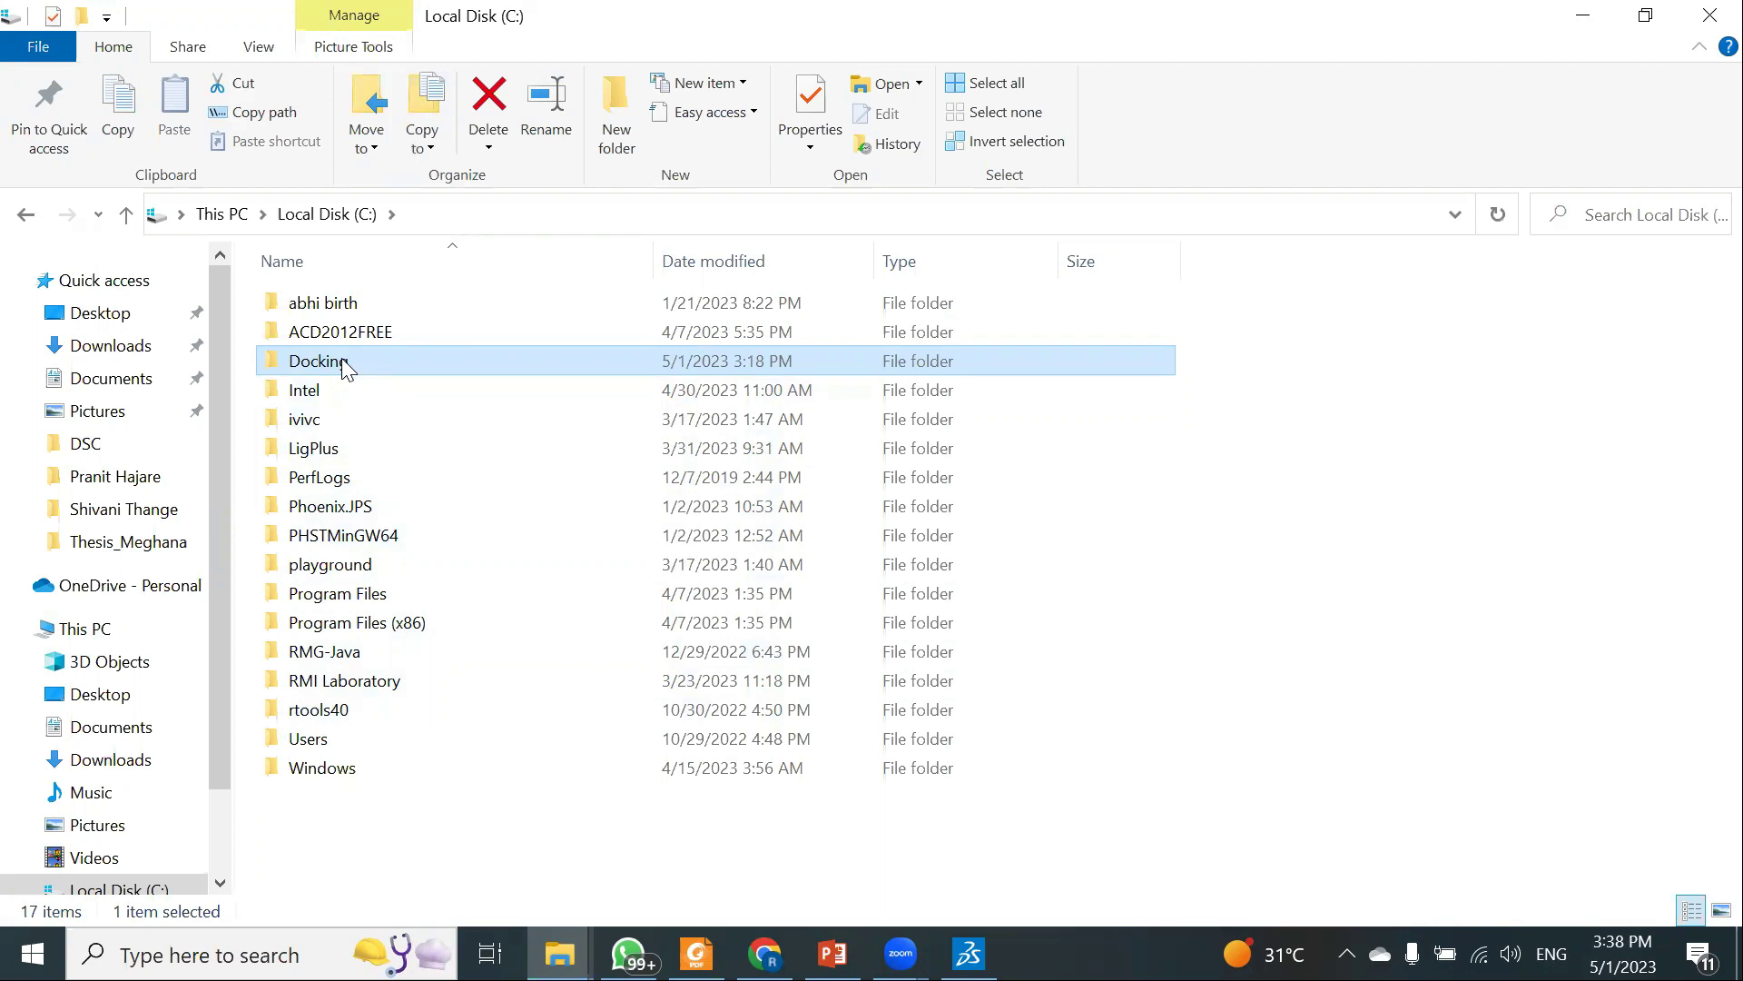
Copy vina, vina_license and vina_split from the Vina folder of The Scripps Research Institute in Program Files (x86)
double_click(379, 627)
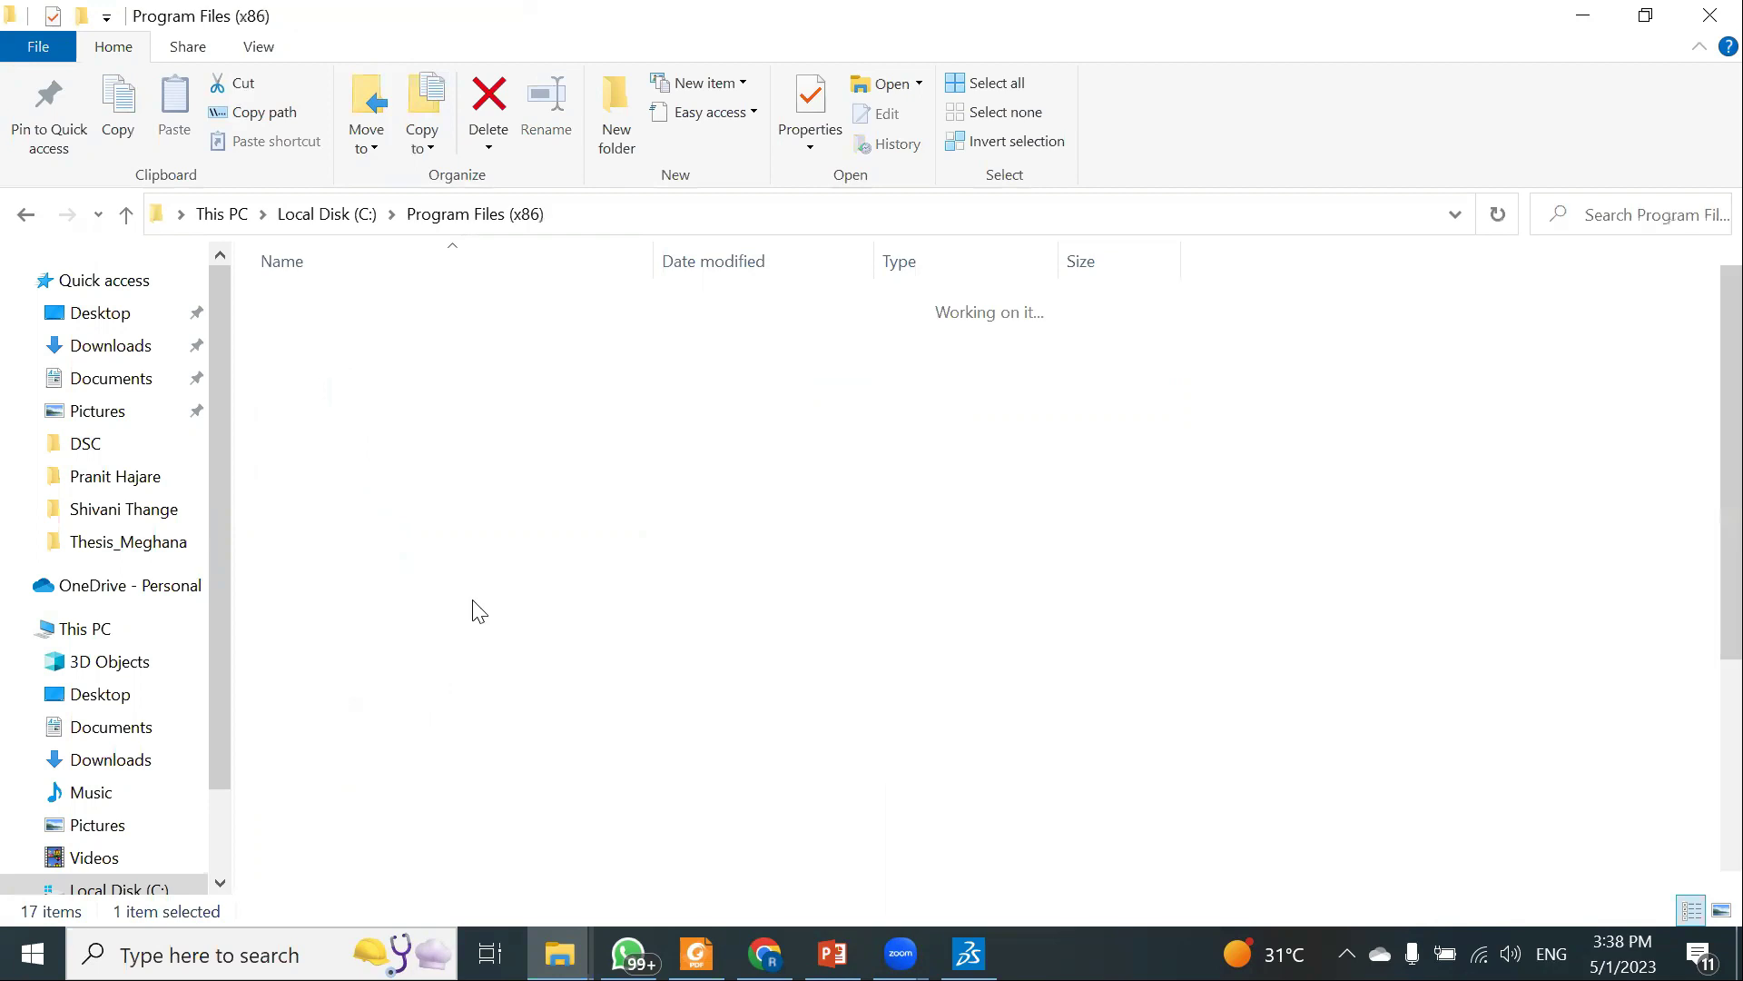
scroll(449, 536, "down", 3)
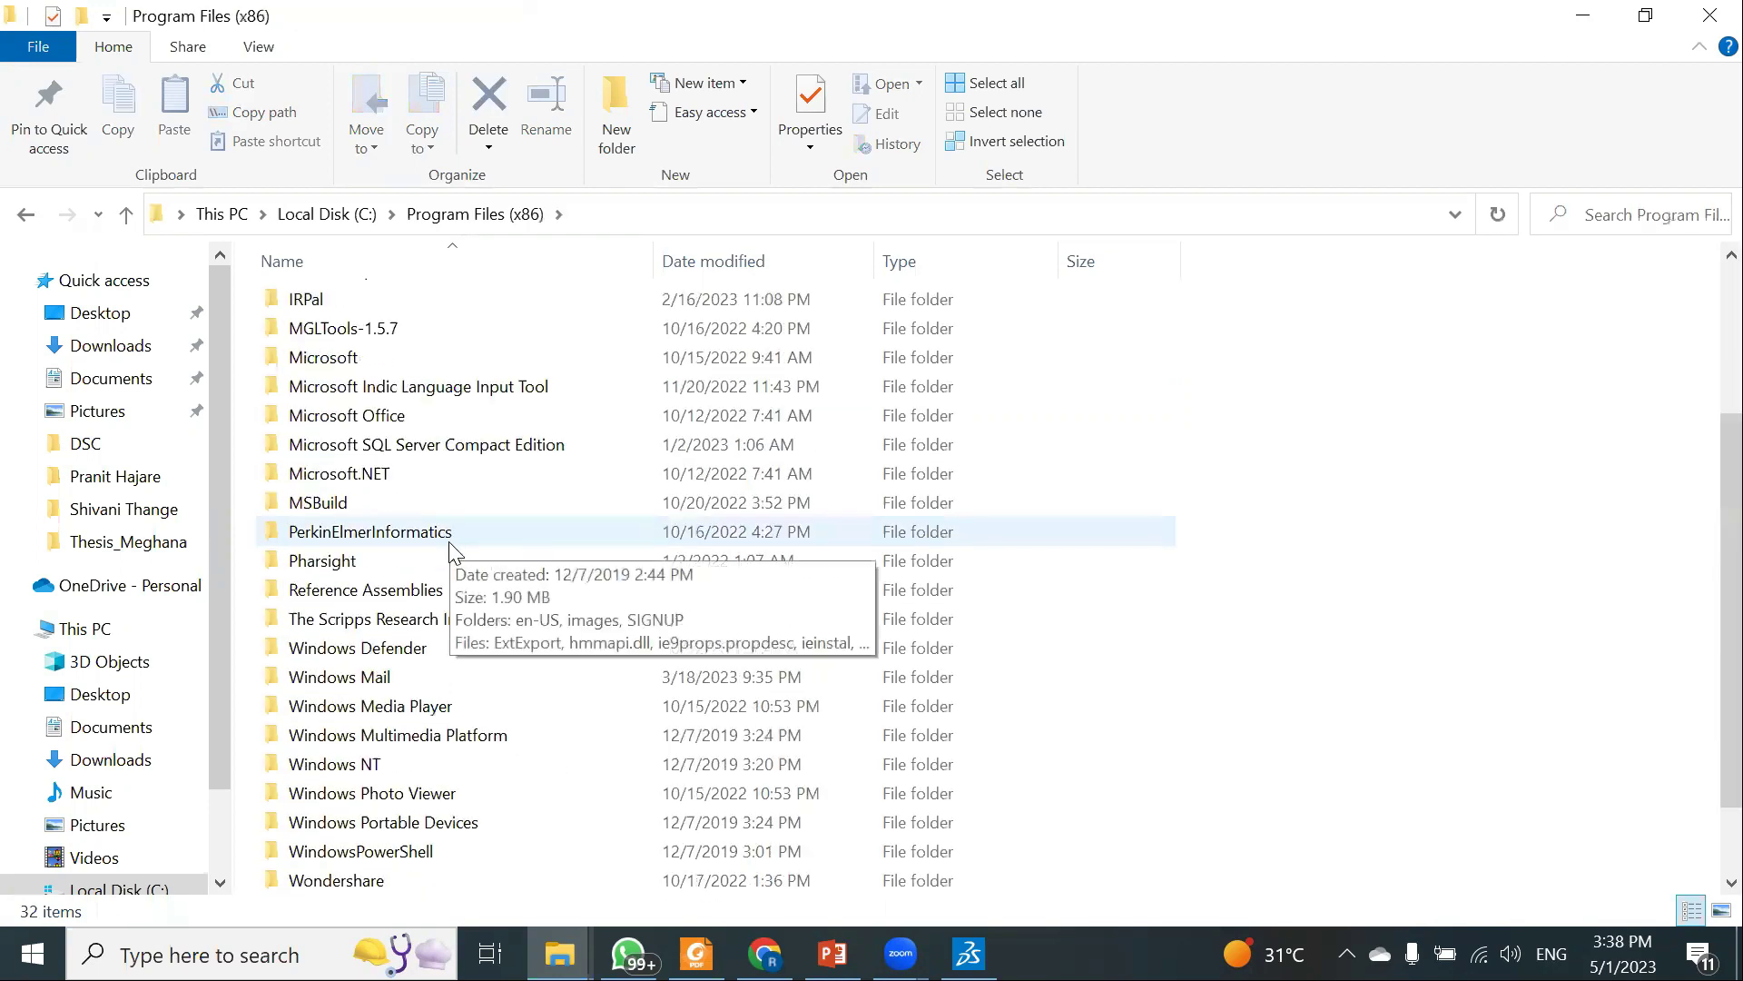
left_click(367, 624)
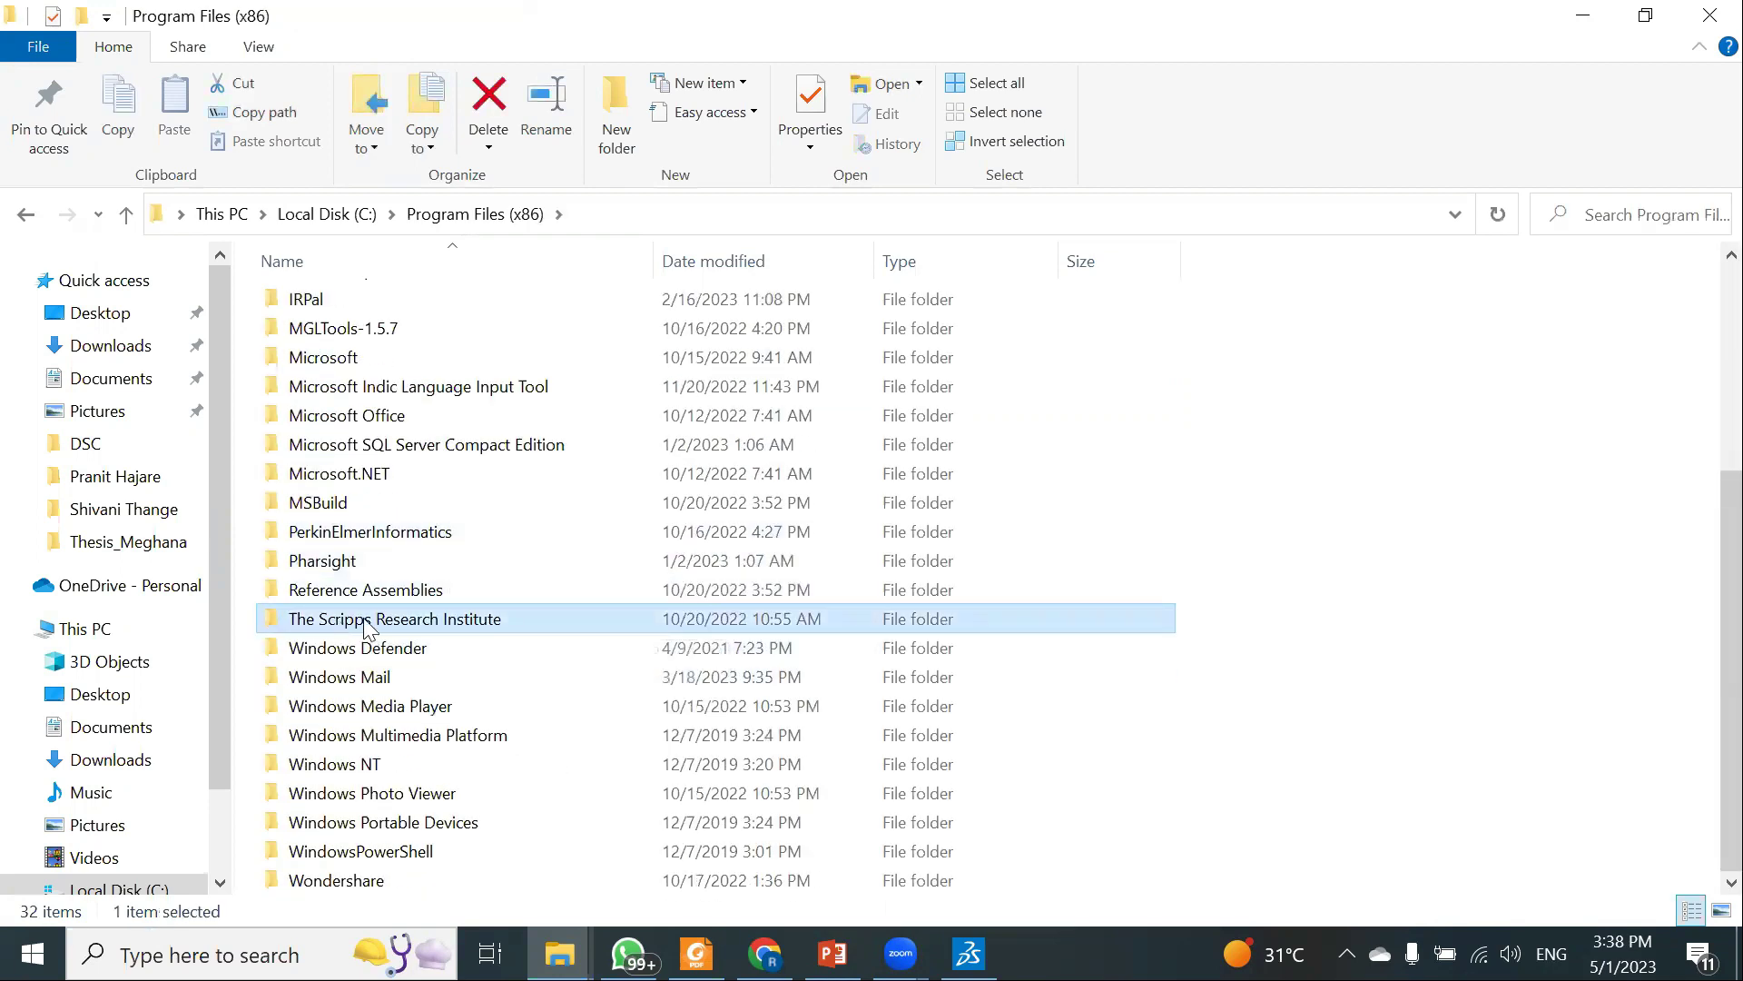
double_click(444, 626)
left_click(330, 343)
double_click(330, 342)
left_click_drag(387, 496, 354, 294)
right_click(392, 336)
left_click(460, 705)
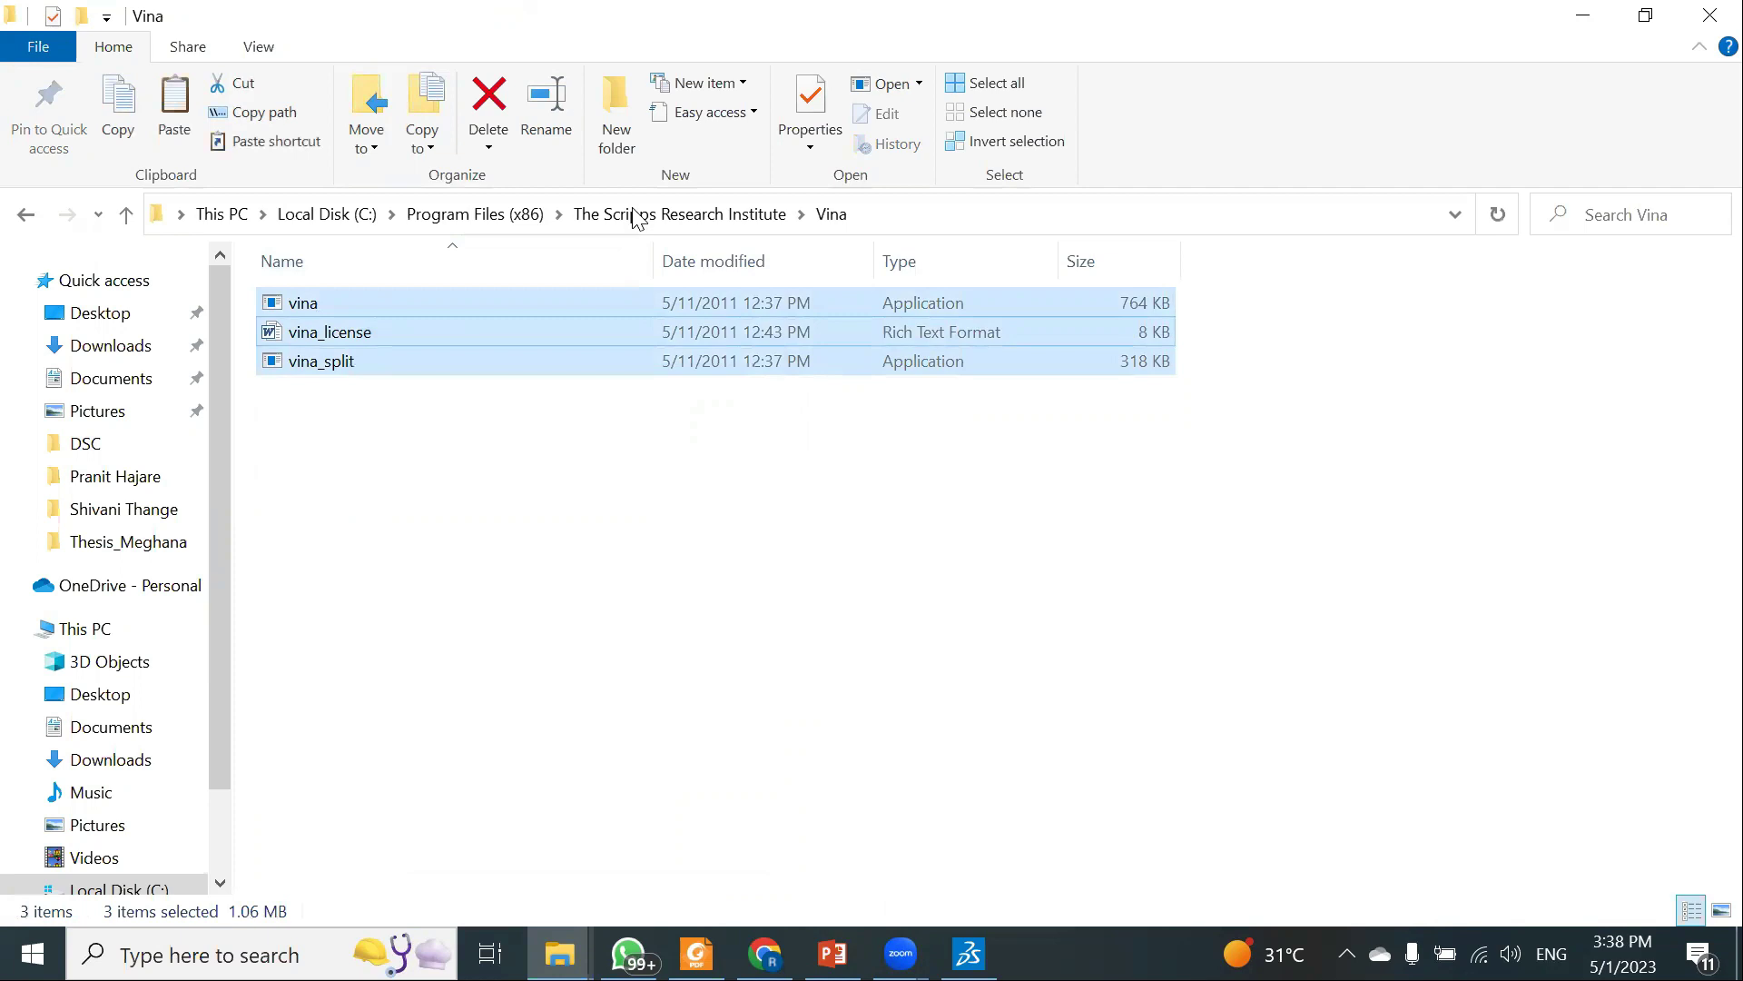
Return to the Docking folder on Local Disk (C:) and check it for the vina, vina_license and vina_split files
left_click(473, 216)
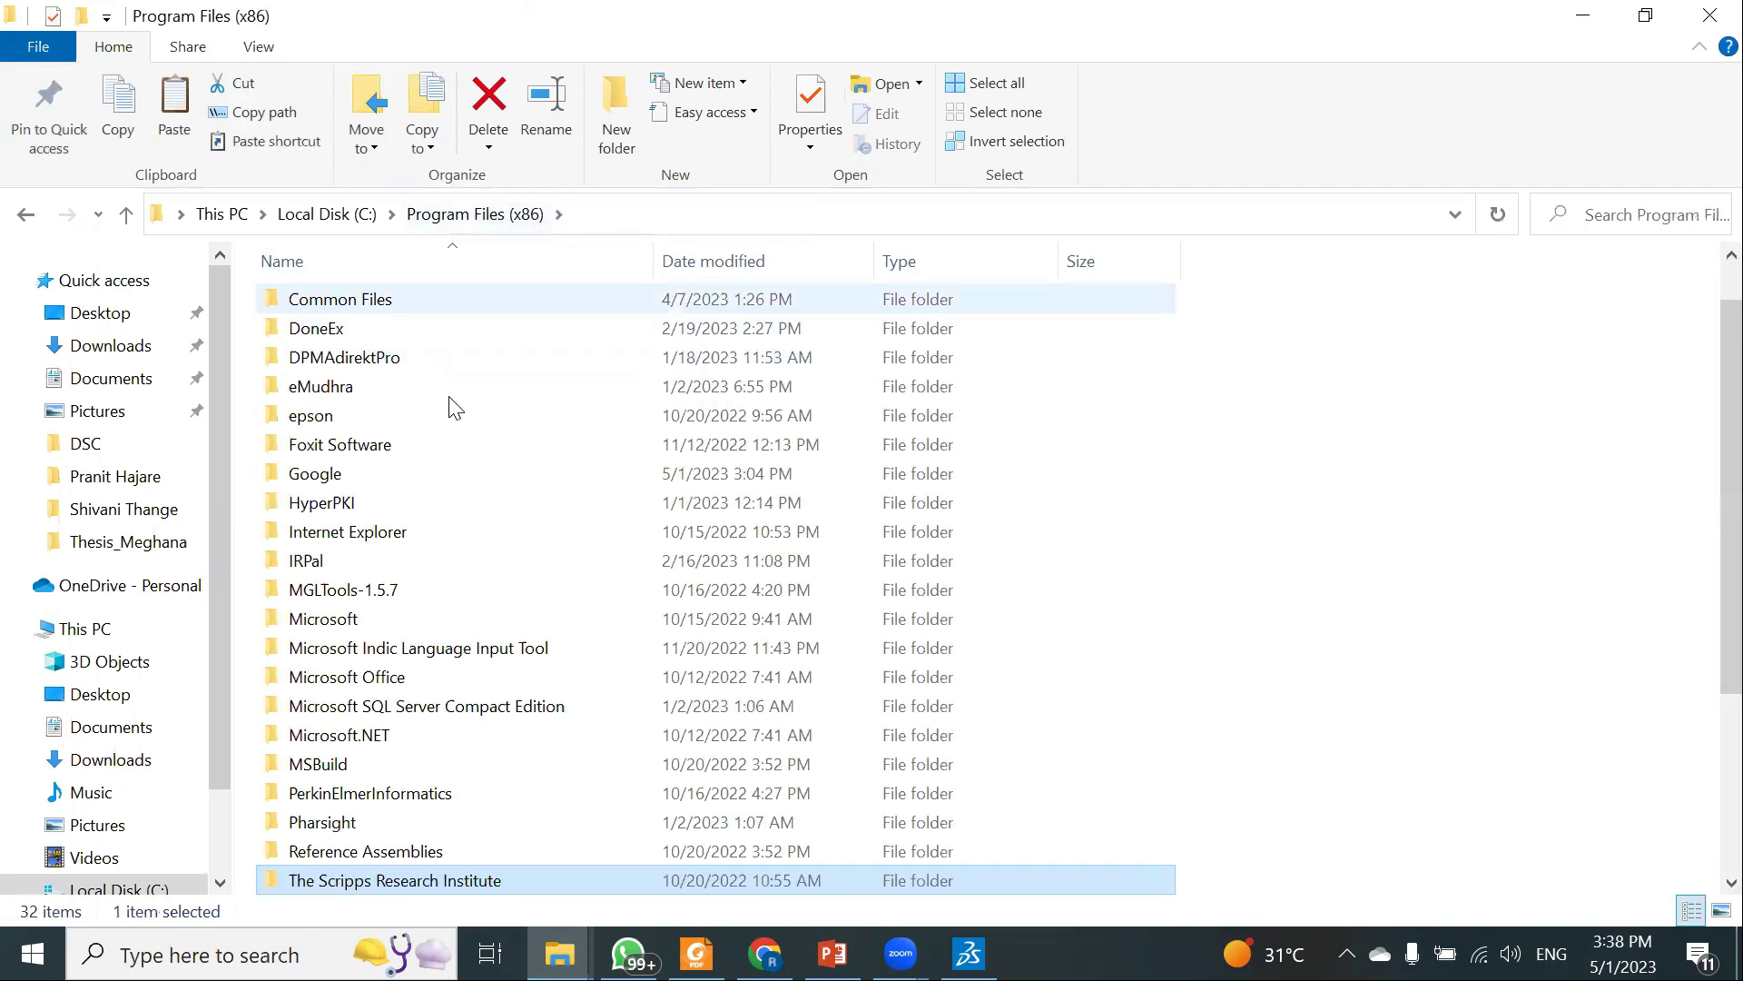
scroll(436, 395, "up", 1)
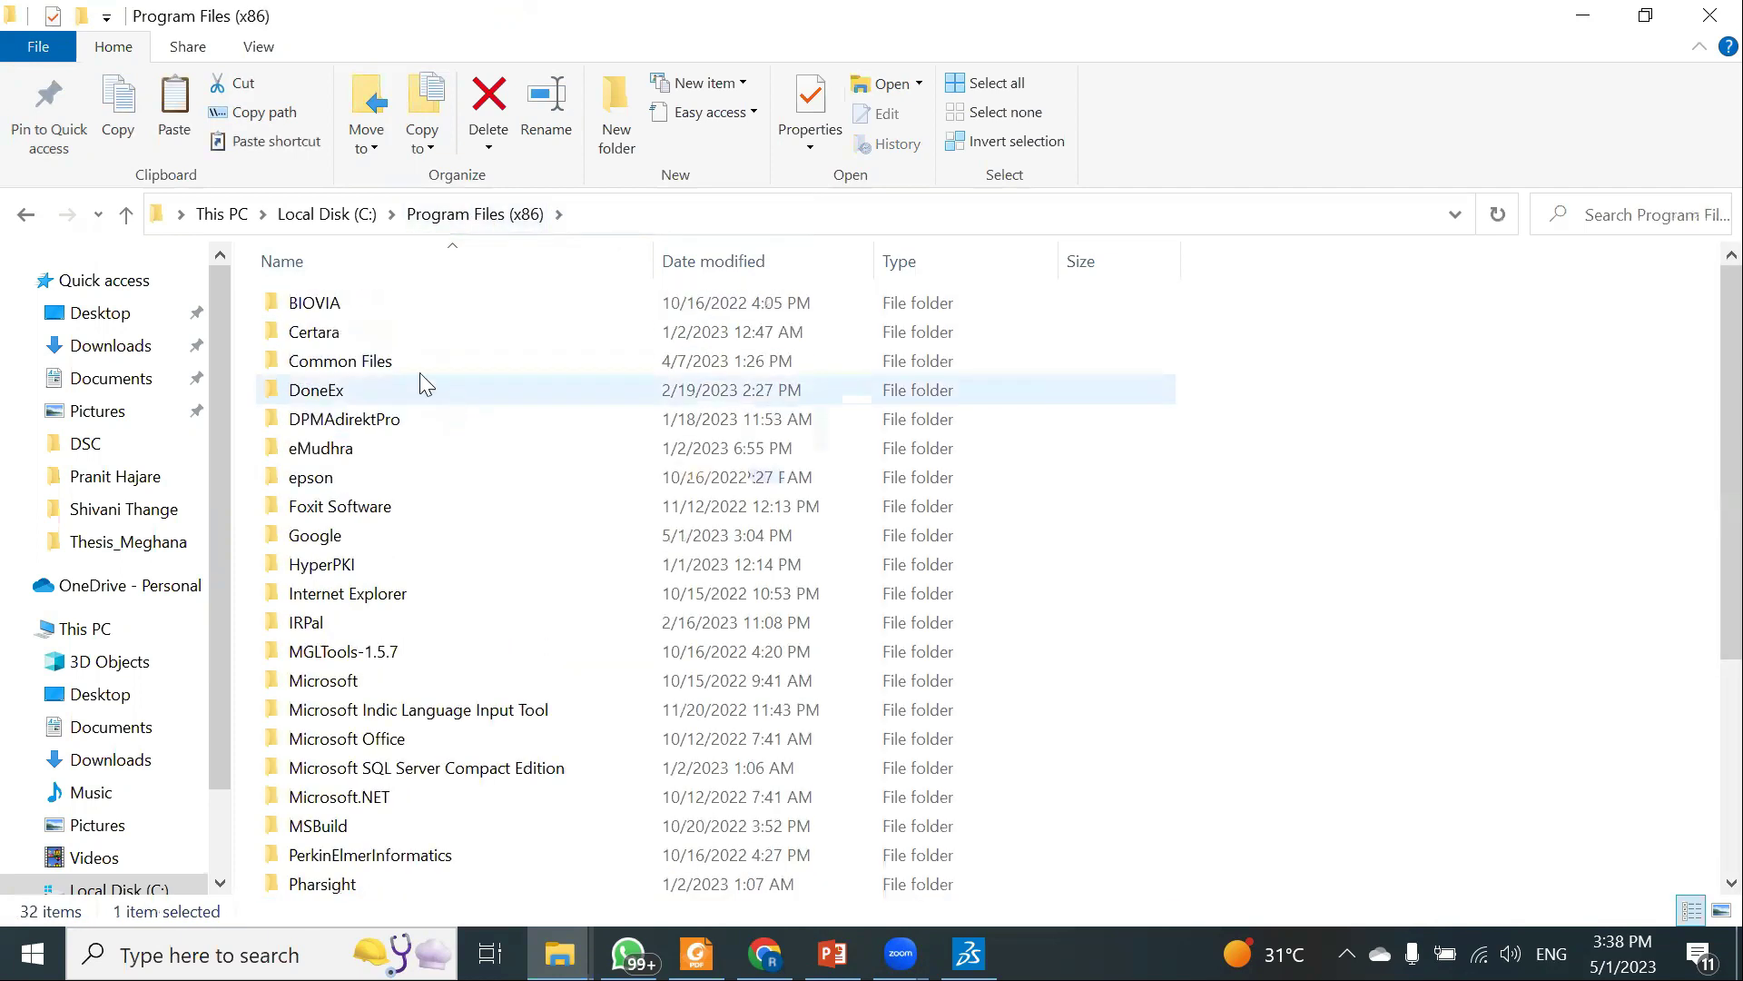
left_click(361, 222)
double_click(345, 356)
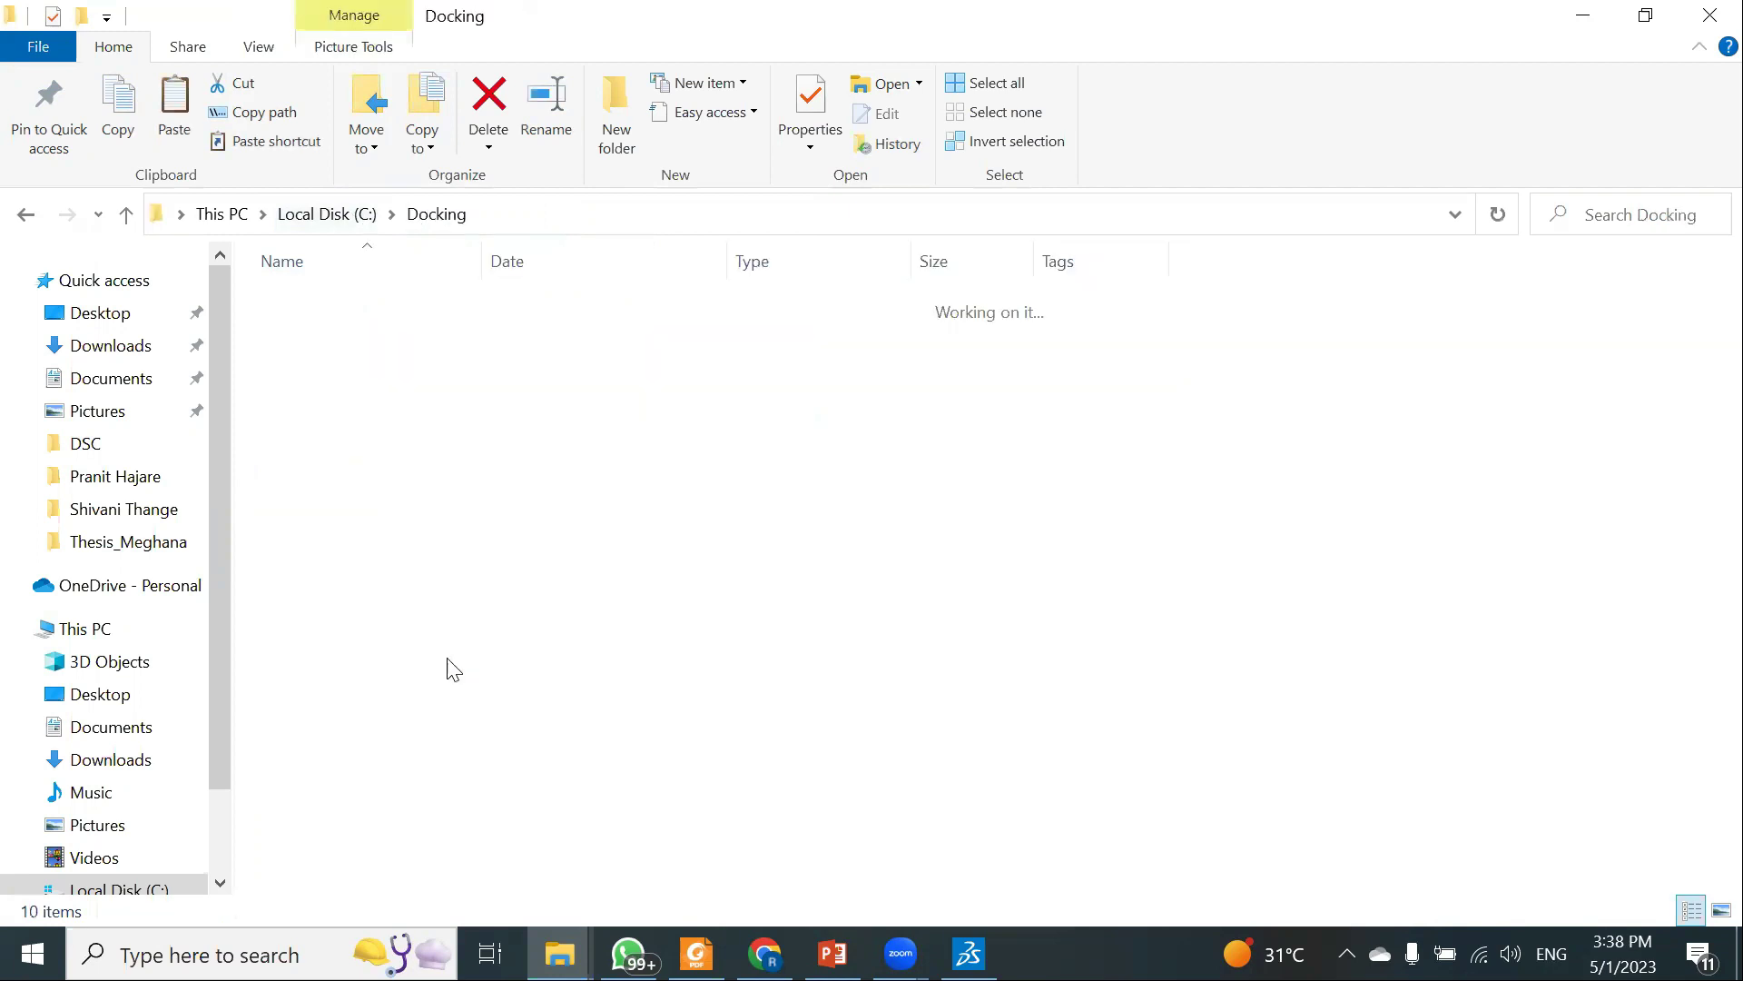
left_click_drag(363, 627, 398, 523)
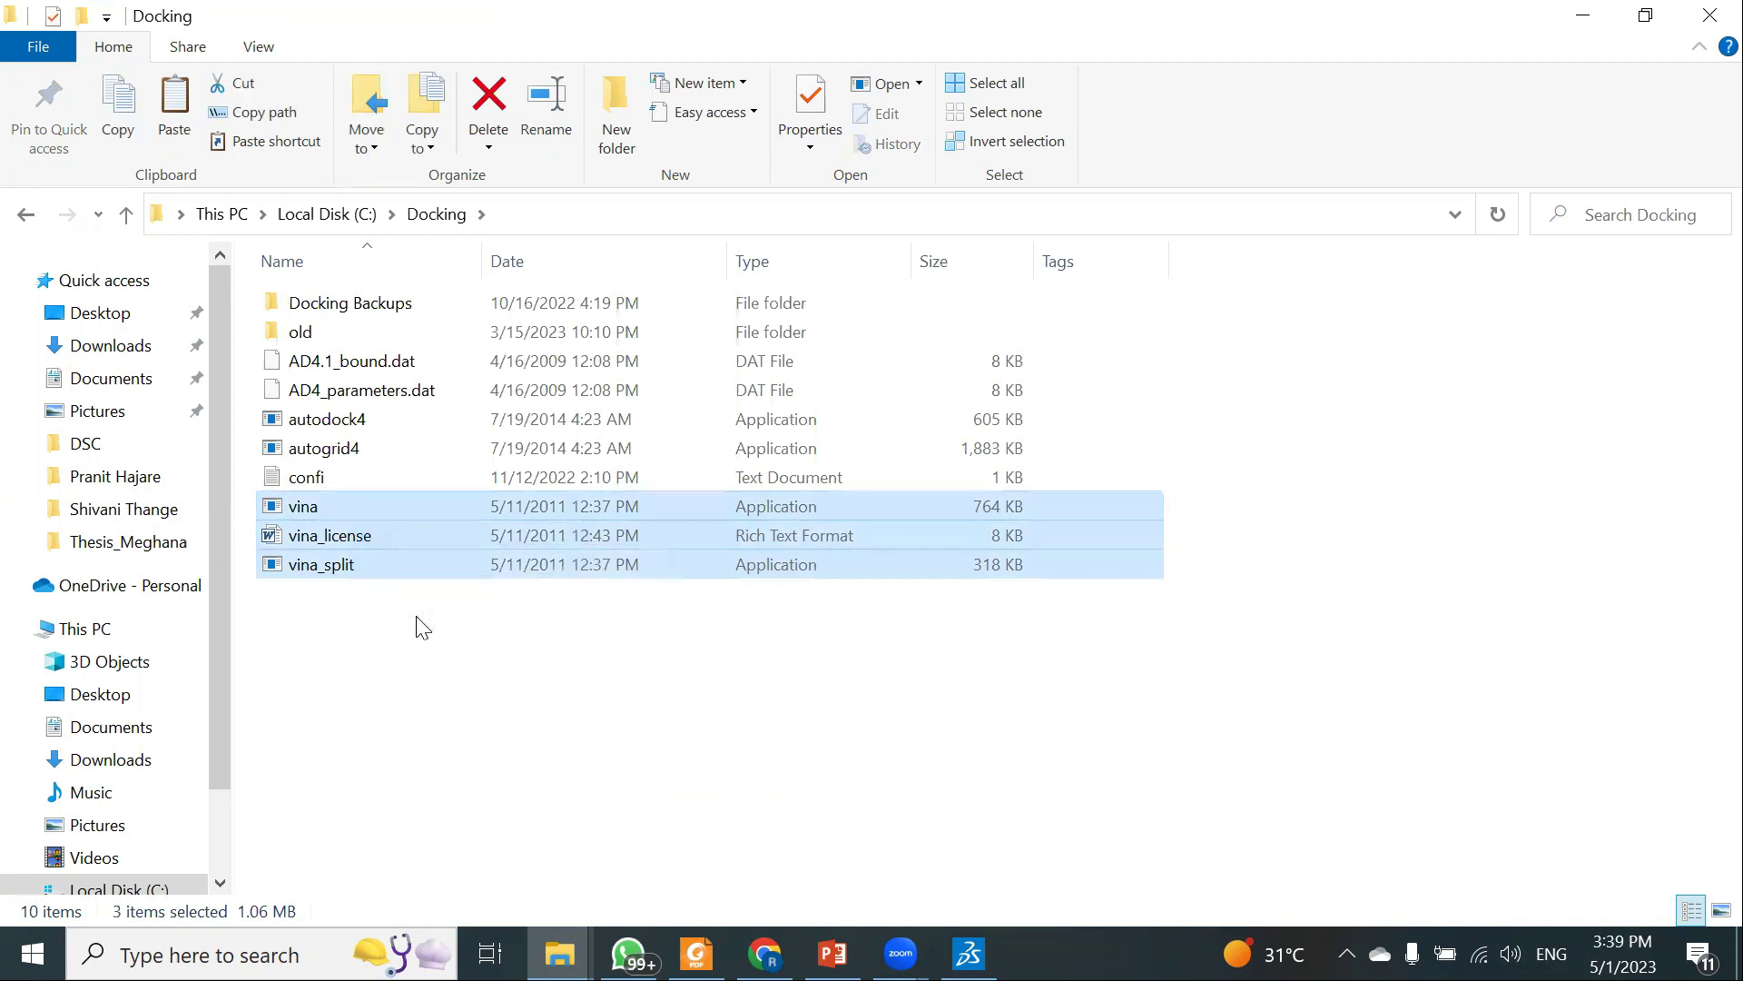
left_click(404, 644)
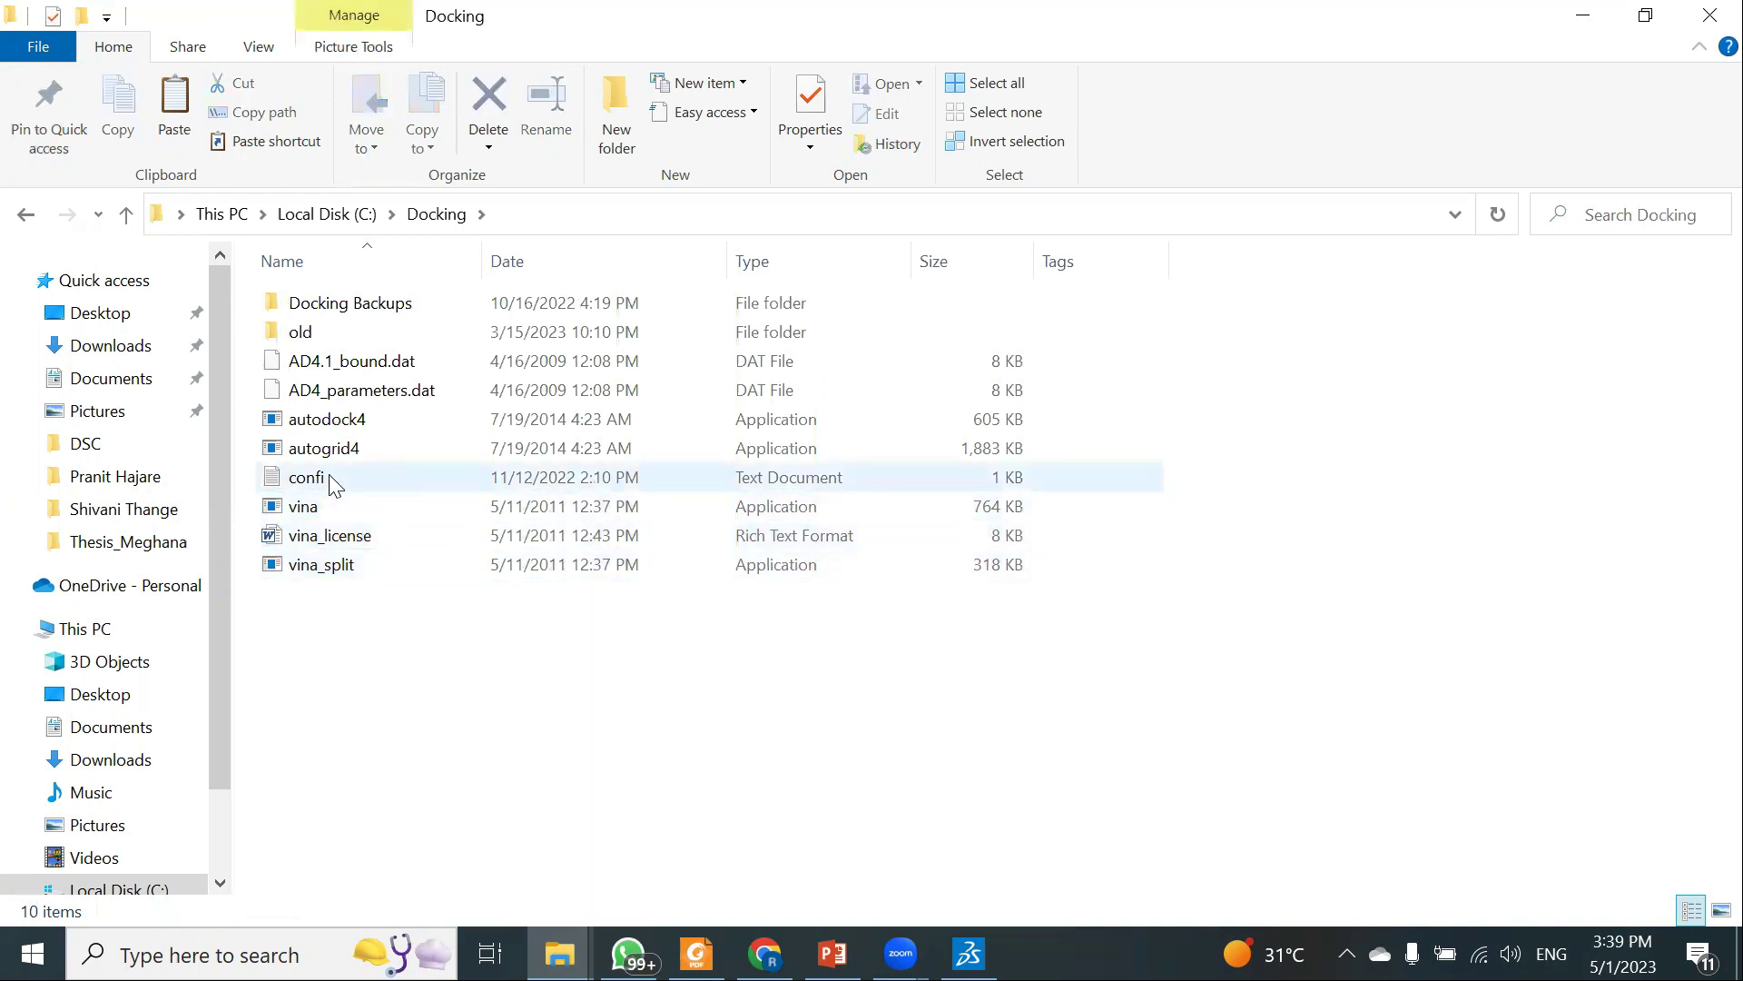
Open the confi text file and set center_x to 45.190120, copied from the SBD_Site_Sphere XYZ attribute in Discovery Studio
double_click(332, 485)
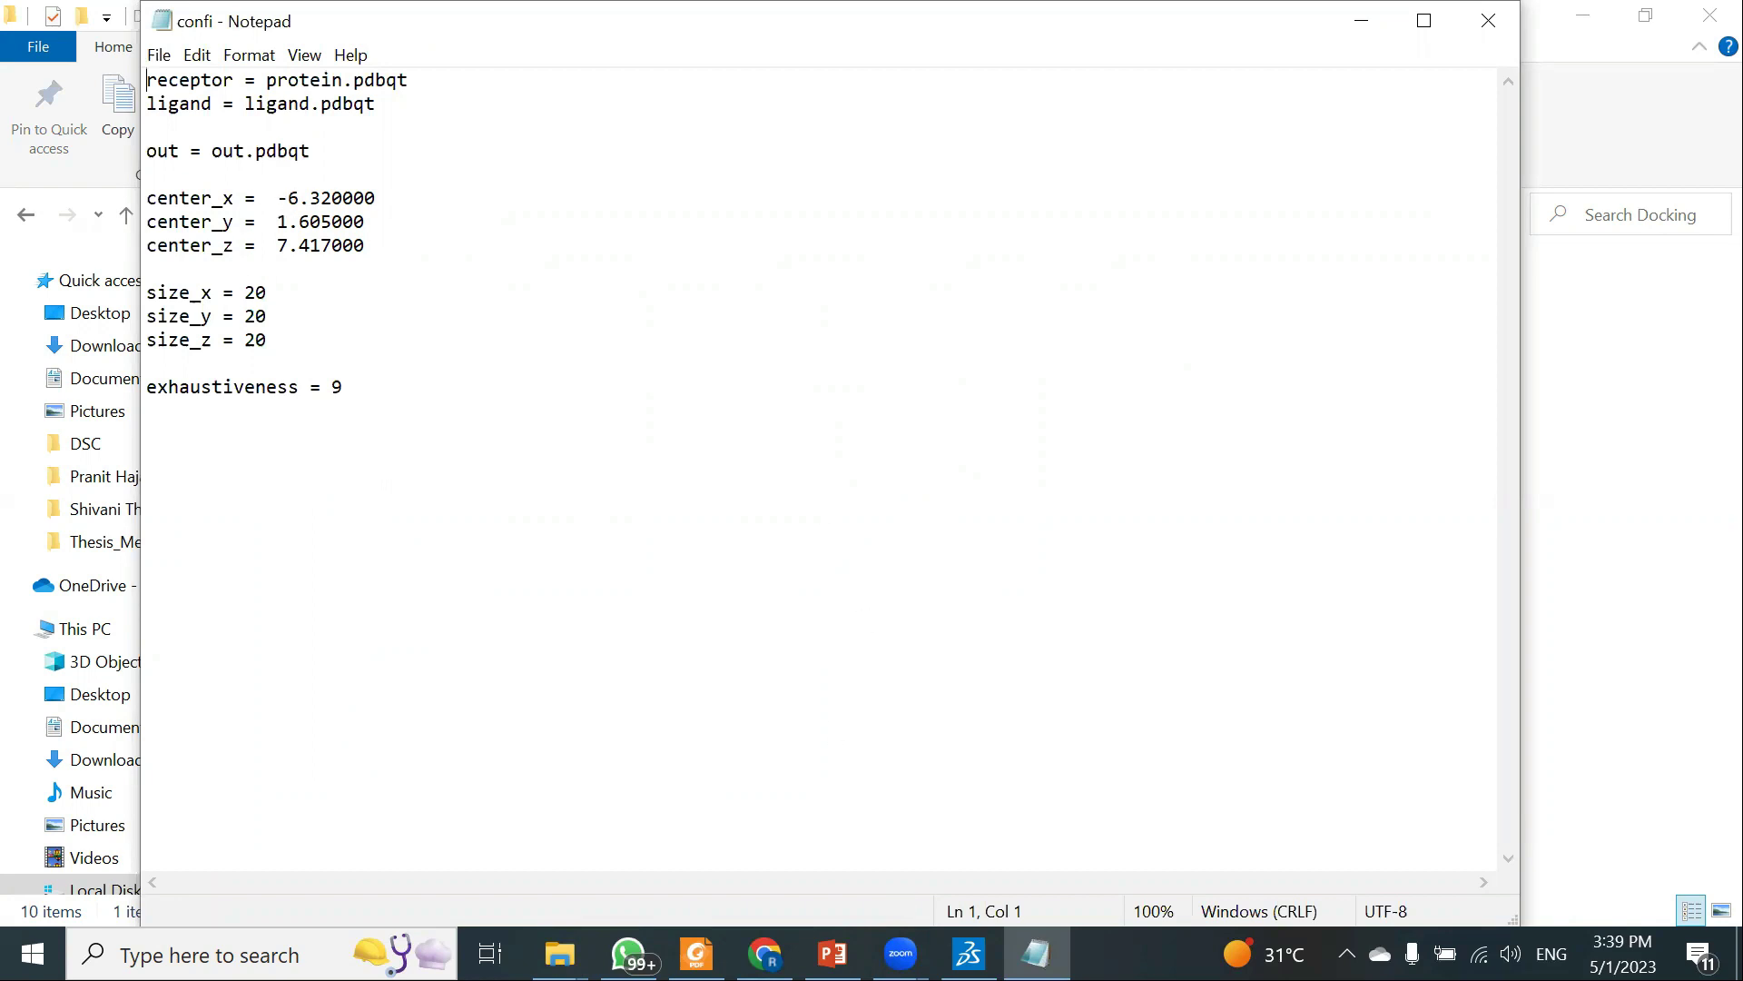
key("alt+Tab")
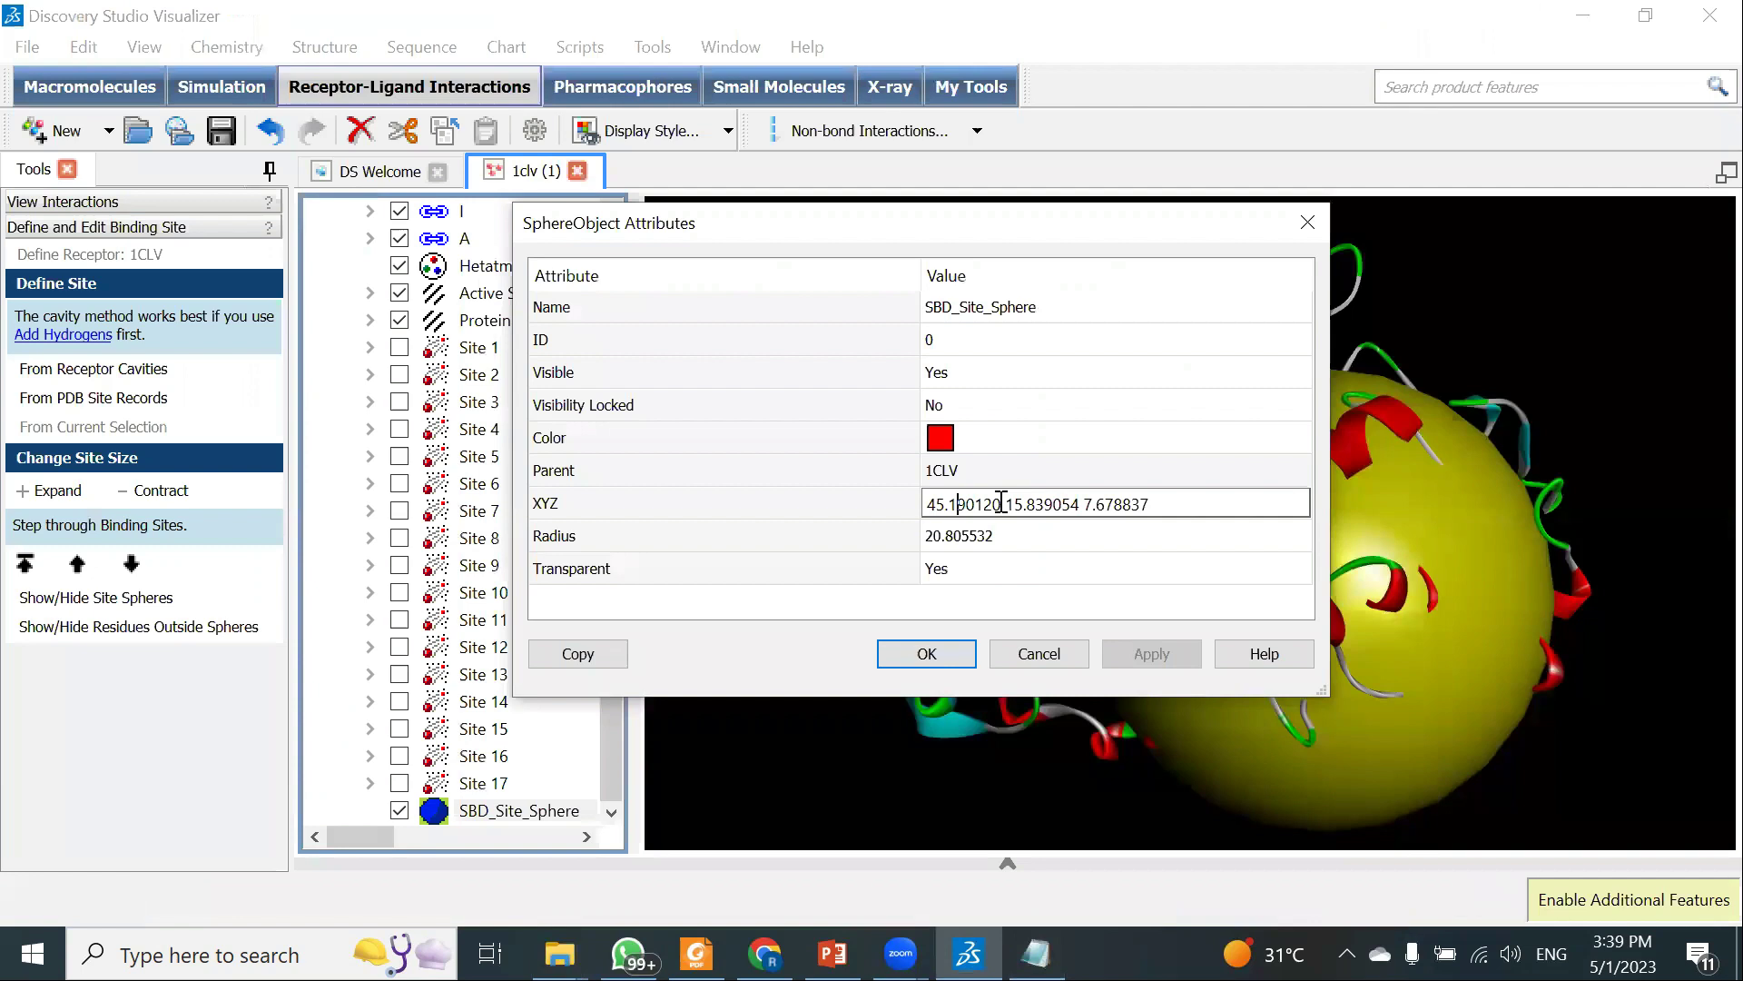
key("ctrl+Left")
key("ctrl+shift+Right")
key("ctrl+c")
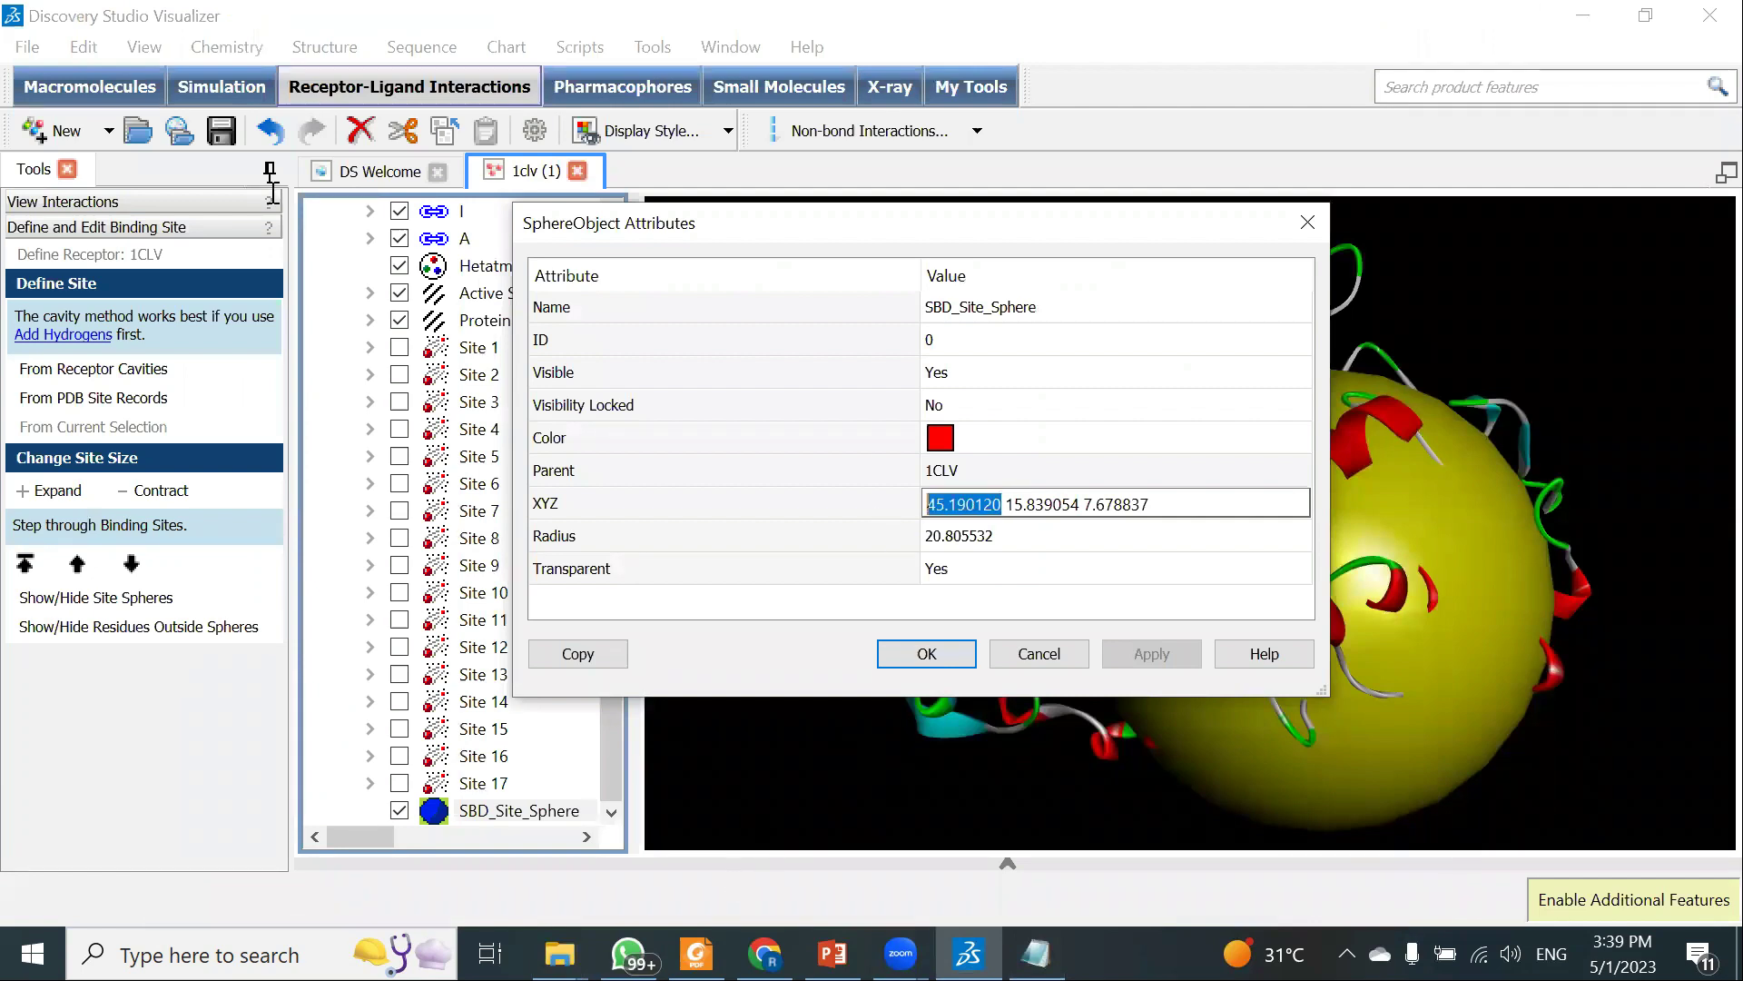
key("alt+Tab")
key("ctrl+v")
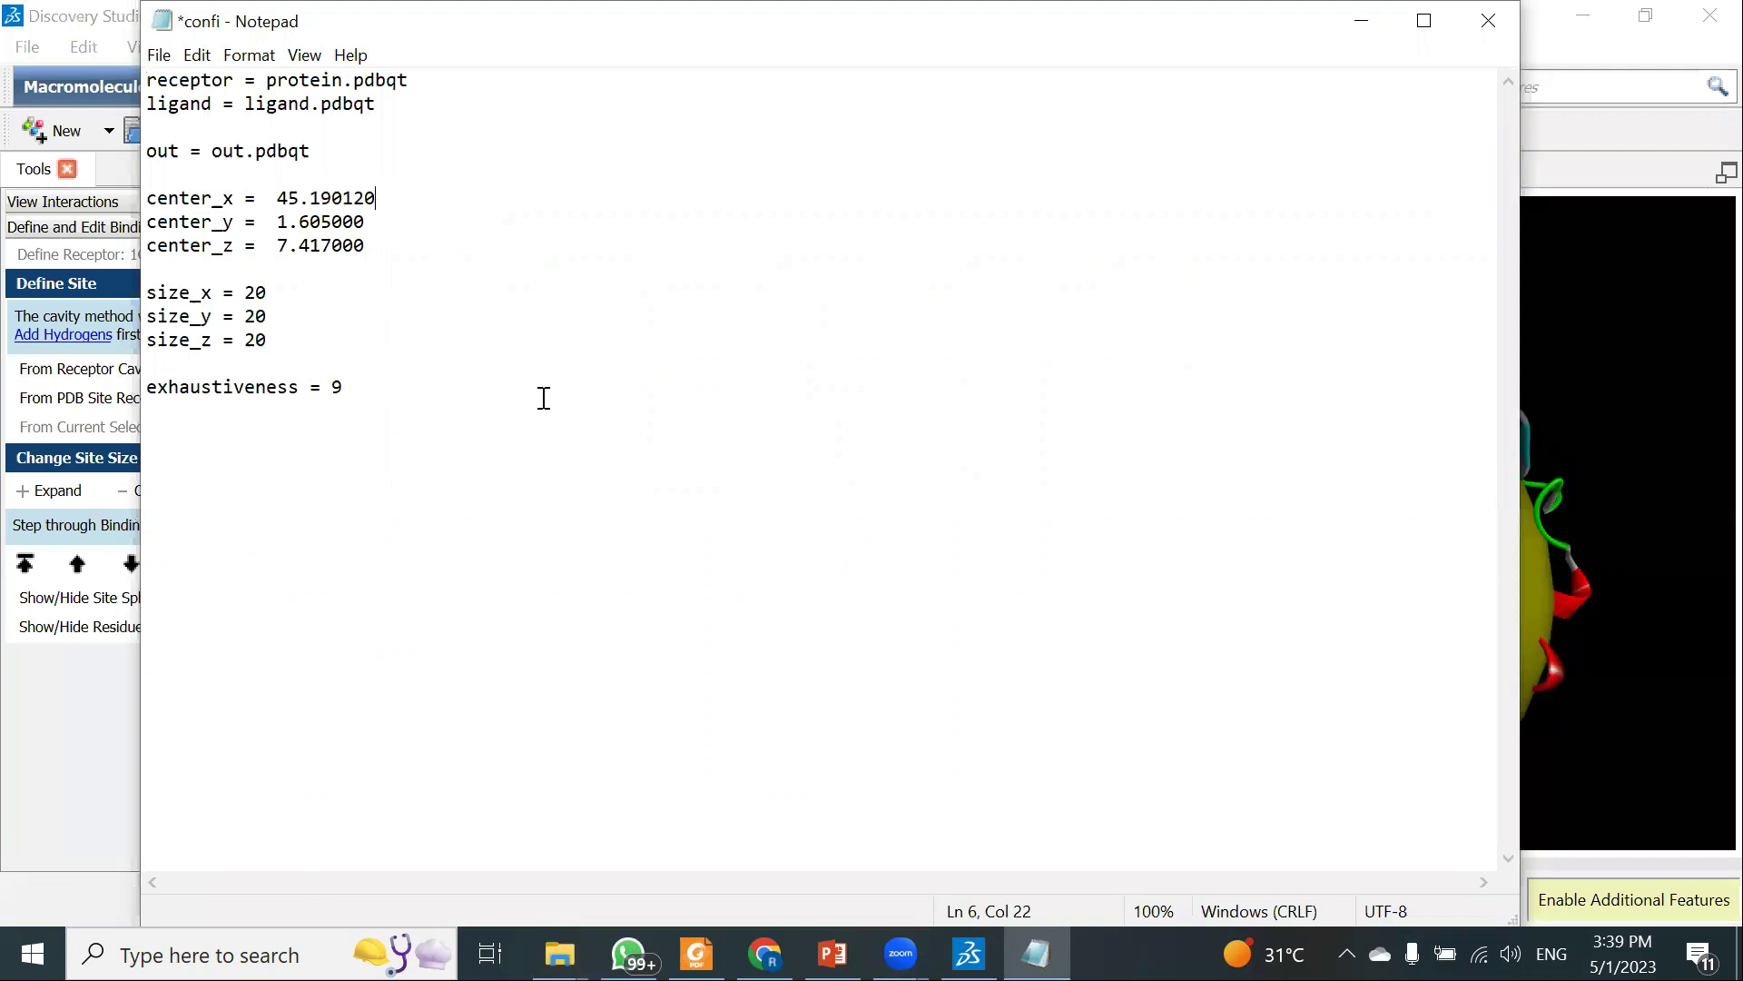
Copy the sphere's Y coordinate from its XYZ attribute and set center_y in confi to 15.839054
key("alt+Tab")
left_click(1009, 504)
left_click(1011, 505)
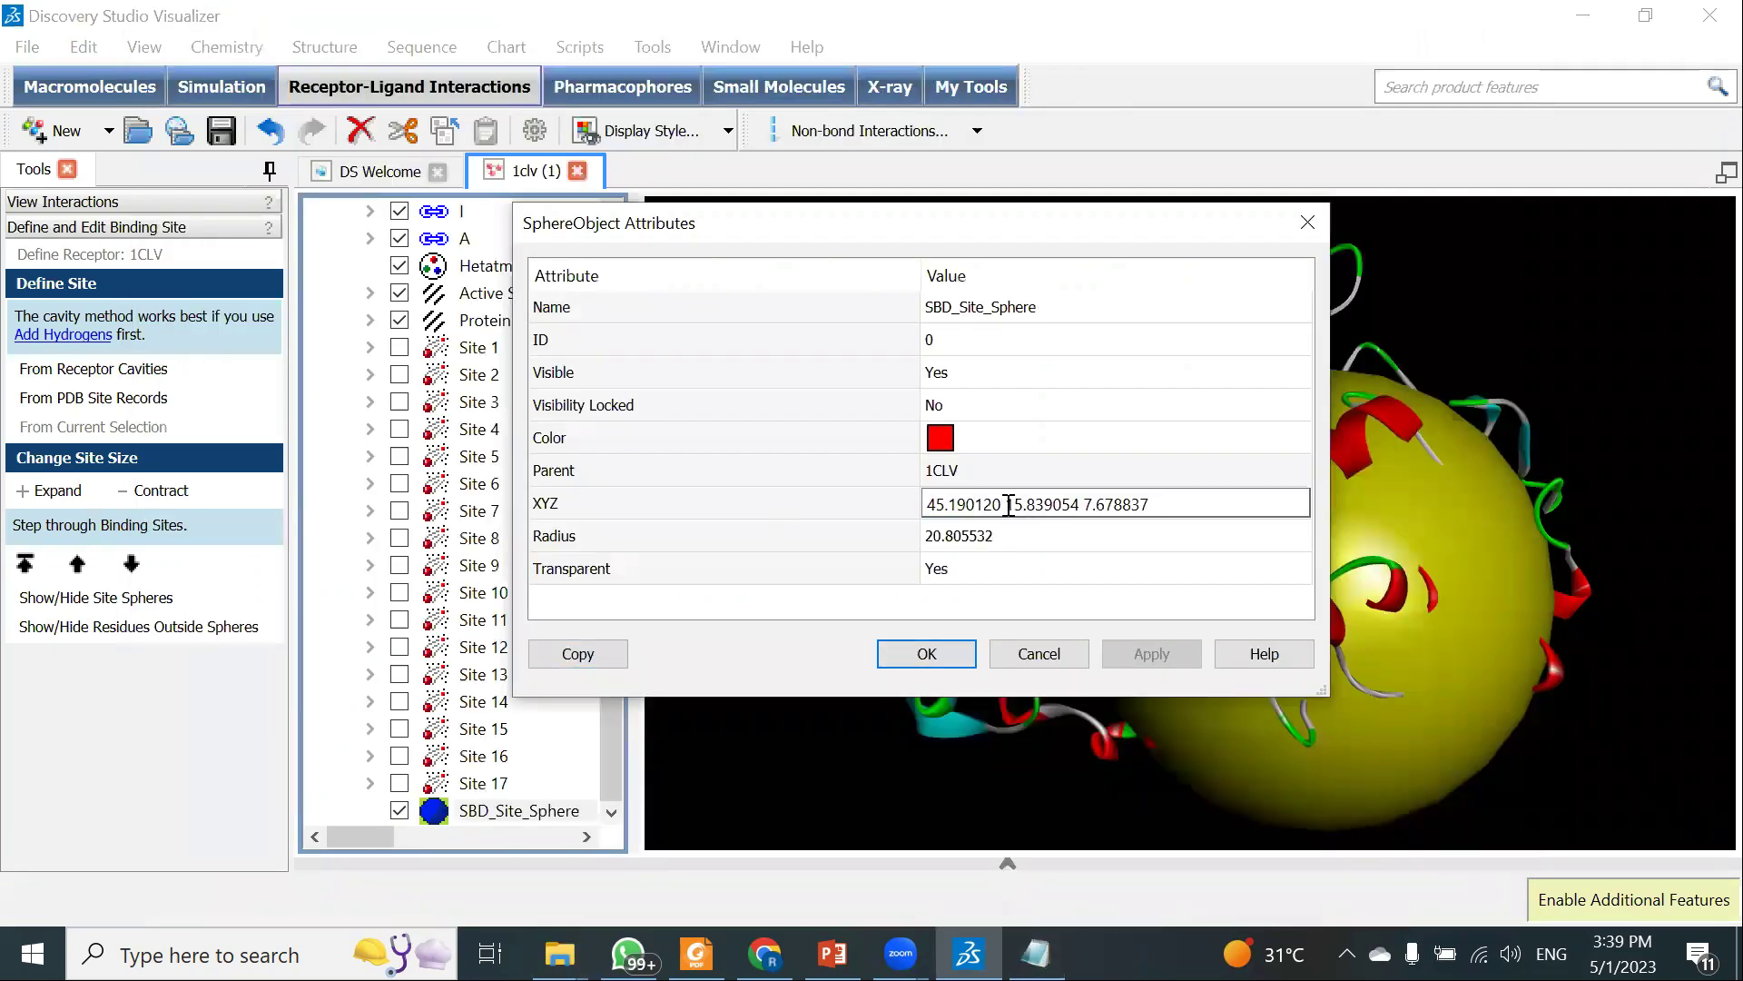
double_click(1013, 505)
left_click(1015, 502)
left_click_drag(1010, 504, 1082, 504)
key("ctrl+c")
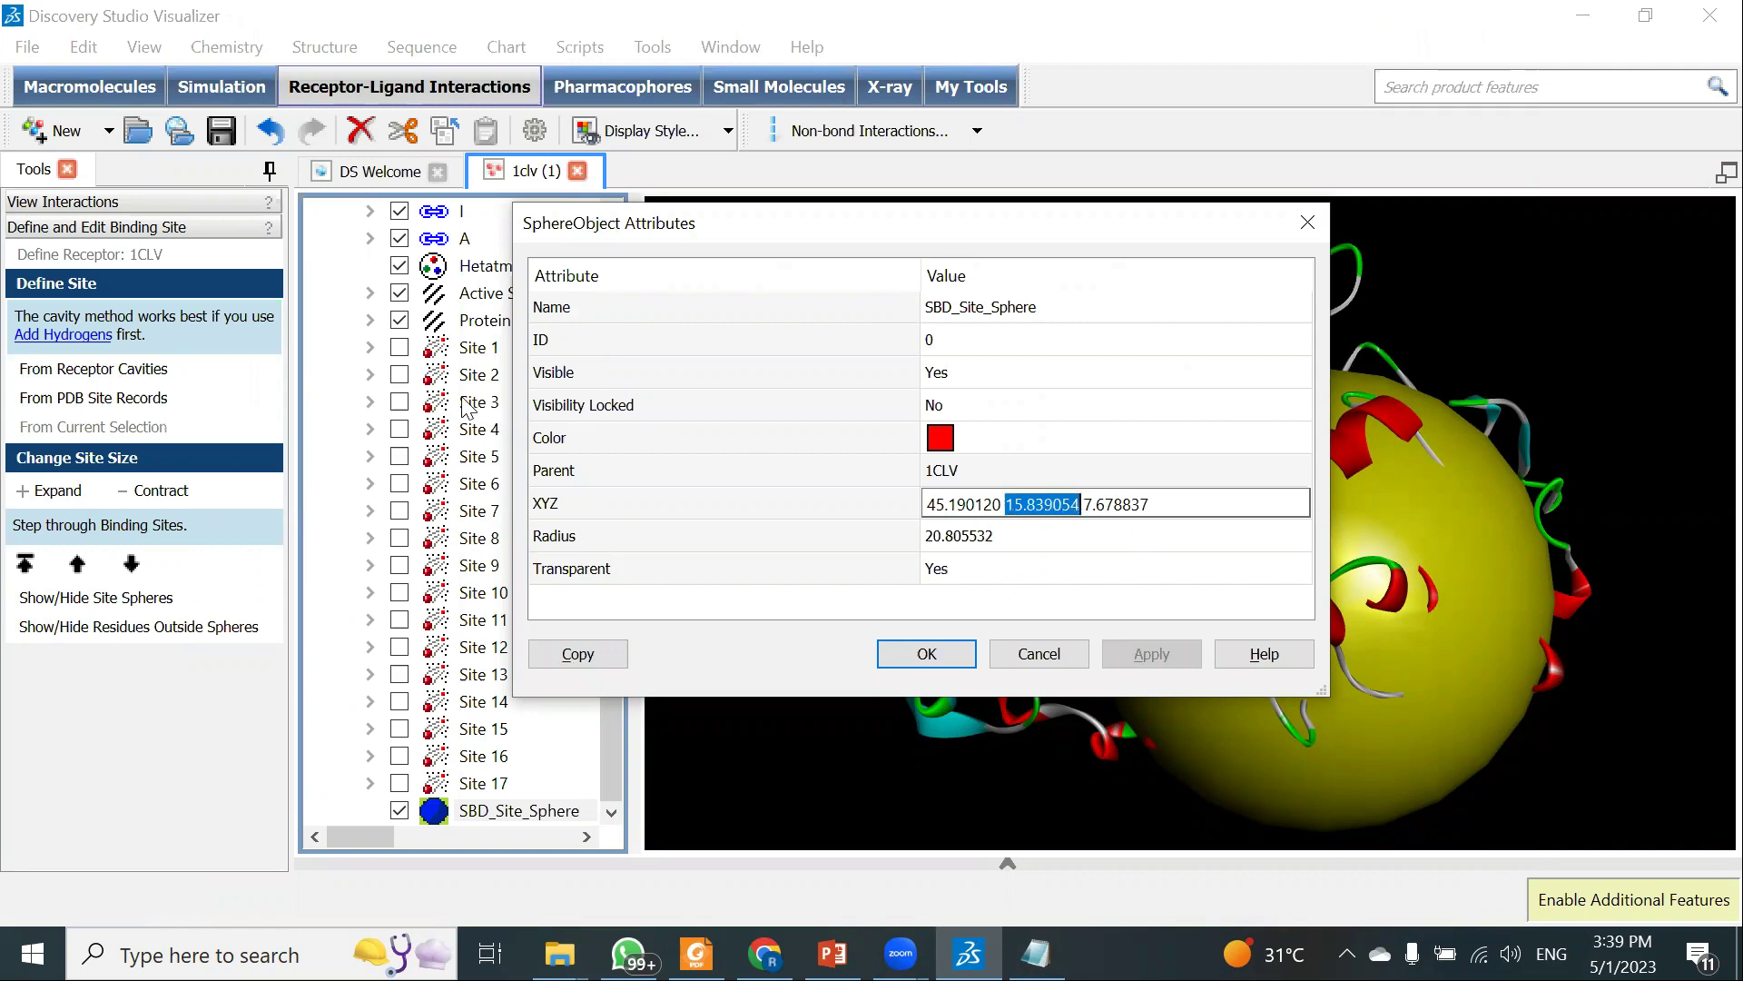
key("alt+Tab")
mouse_move(356, 221)
left_mouse_down()
mouse_move(325, 221)
mouse_move(372, 222)
left_mouse_up()
key("ctrl+v")
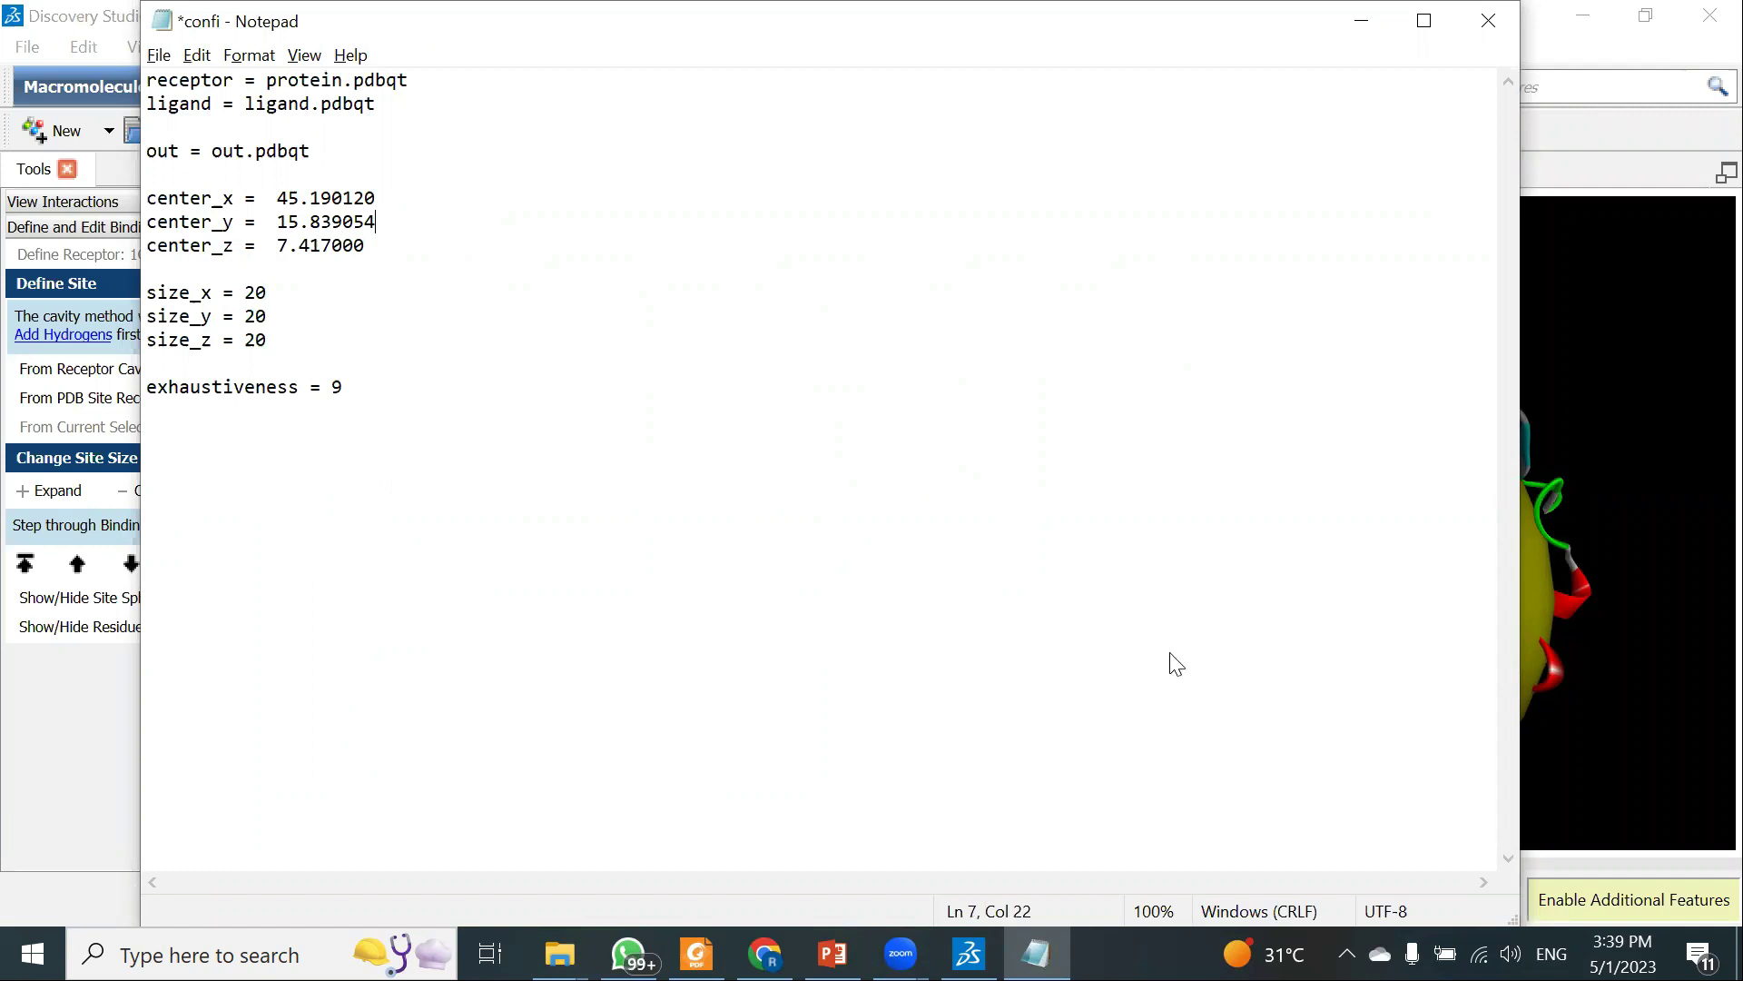
Take the sphere's Z coordinate from its XYZ attribute and set center_z in confi to 7.678837
key("alt+Tab")
double_click(1148, 504)
left_click_drag(1172, 504, 1095, 505)
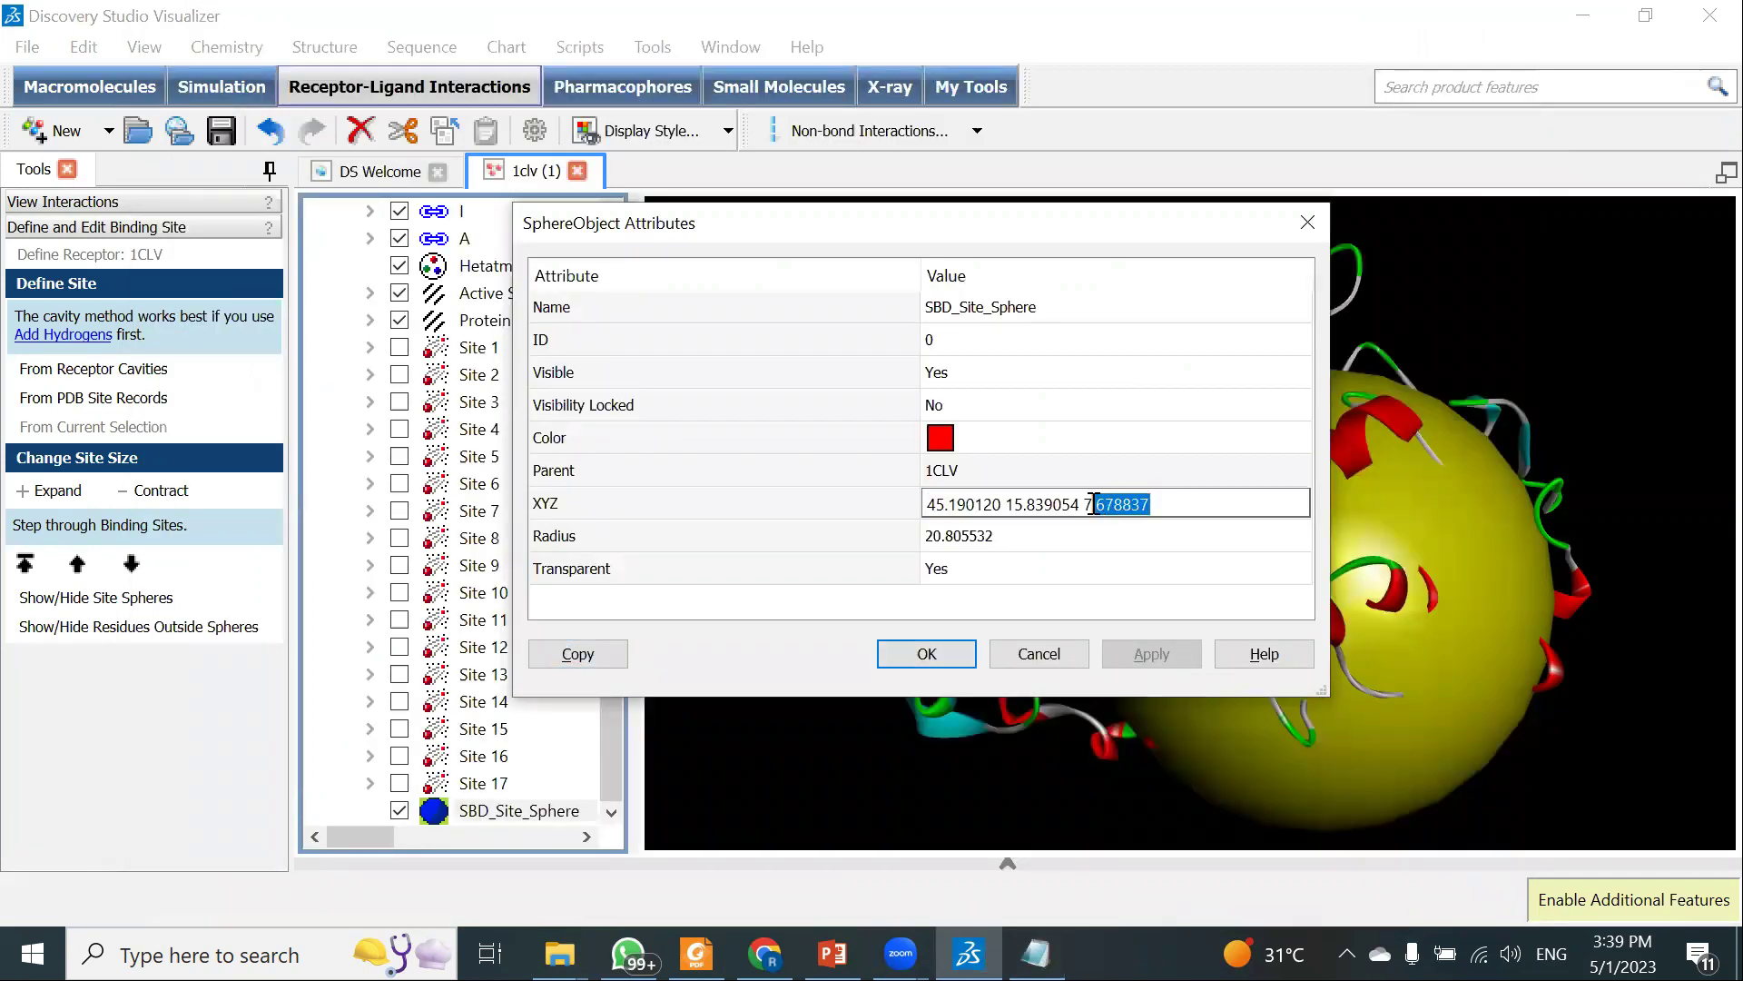
key("alt+Tab")
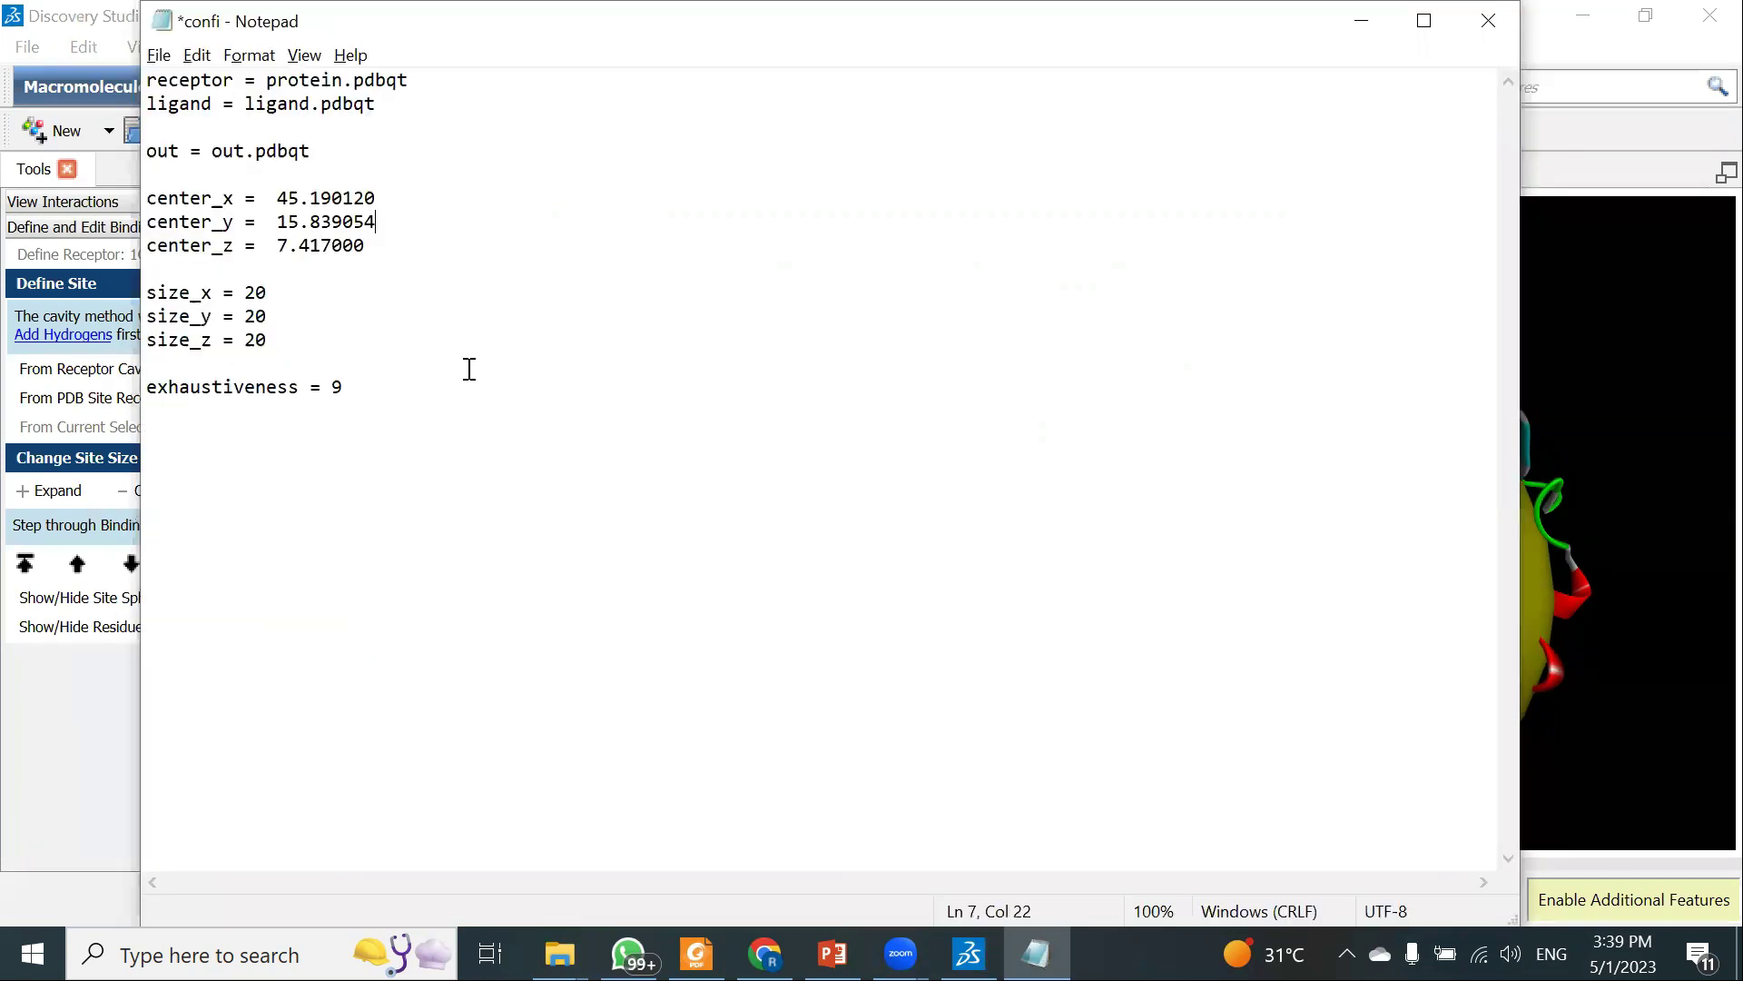
left_click_drag(278, 243, 382, 240)
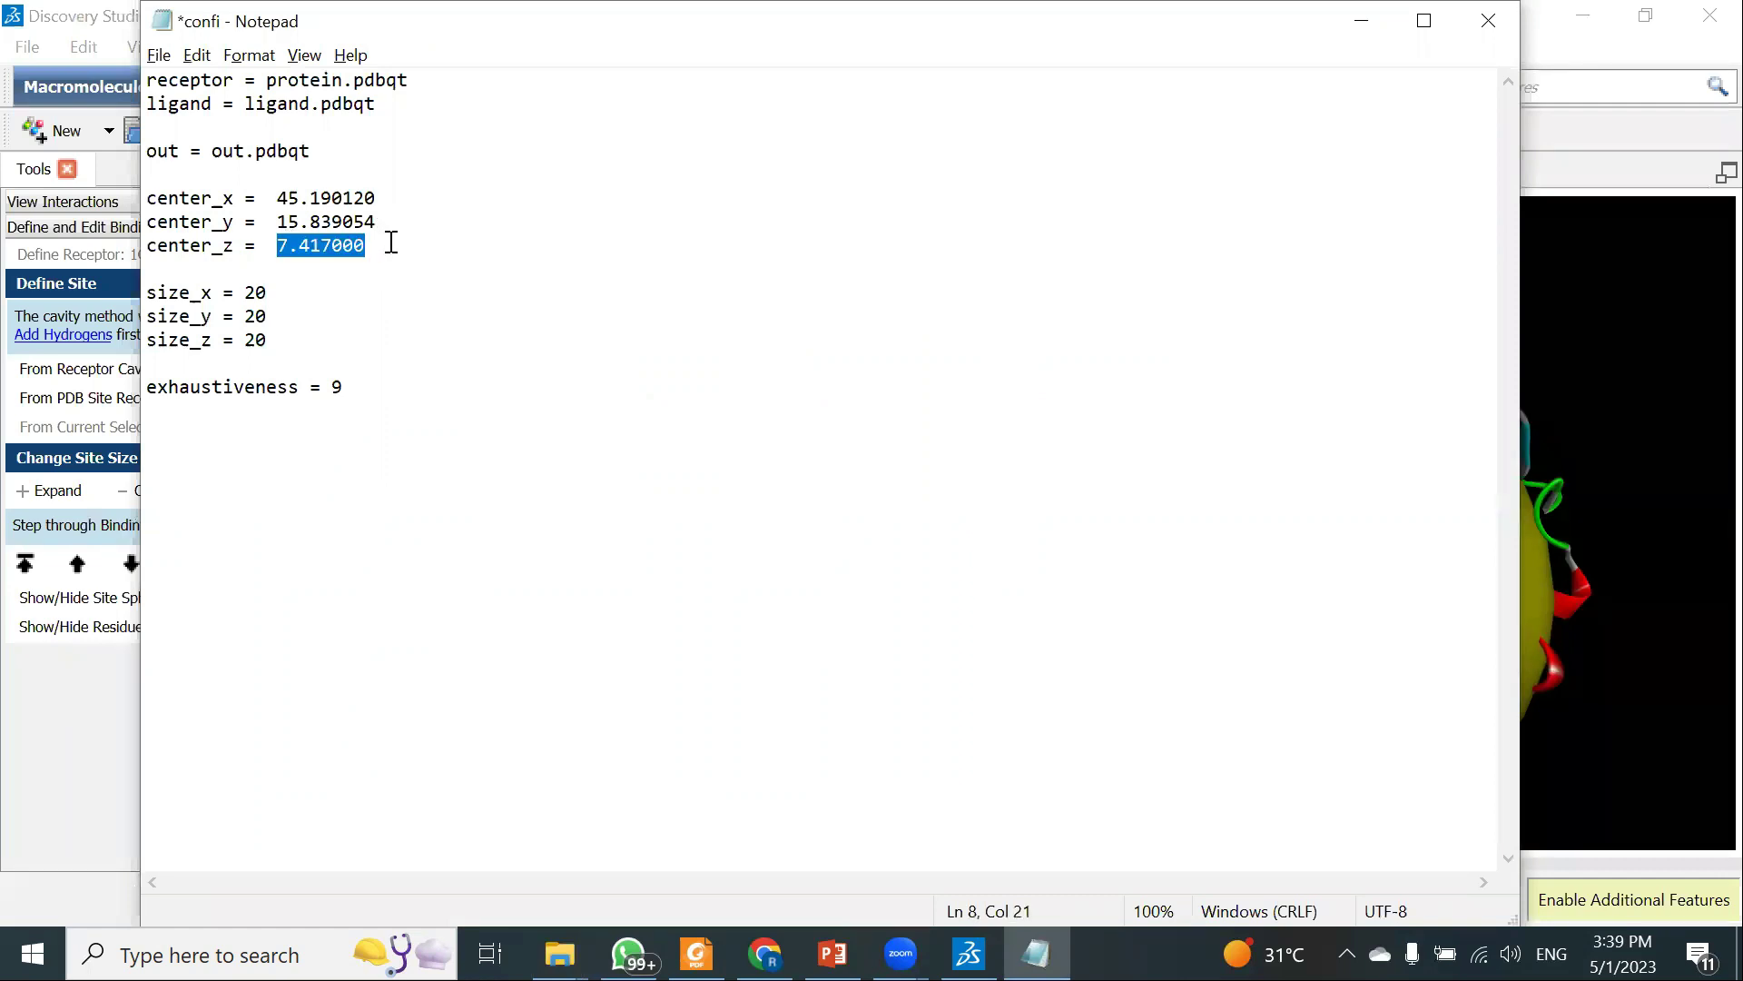
type("7.678837")
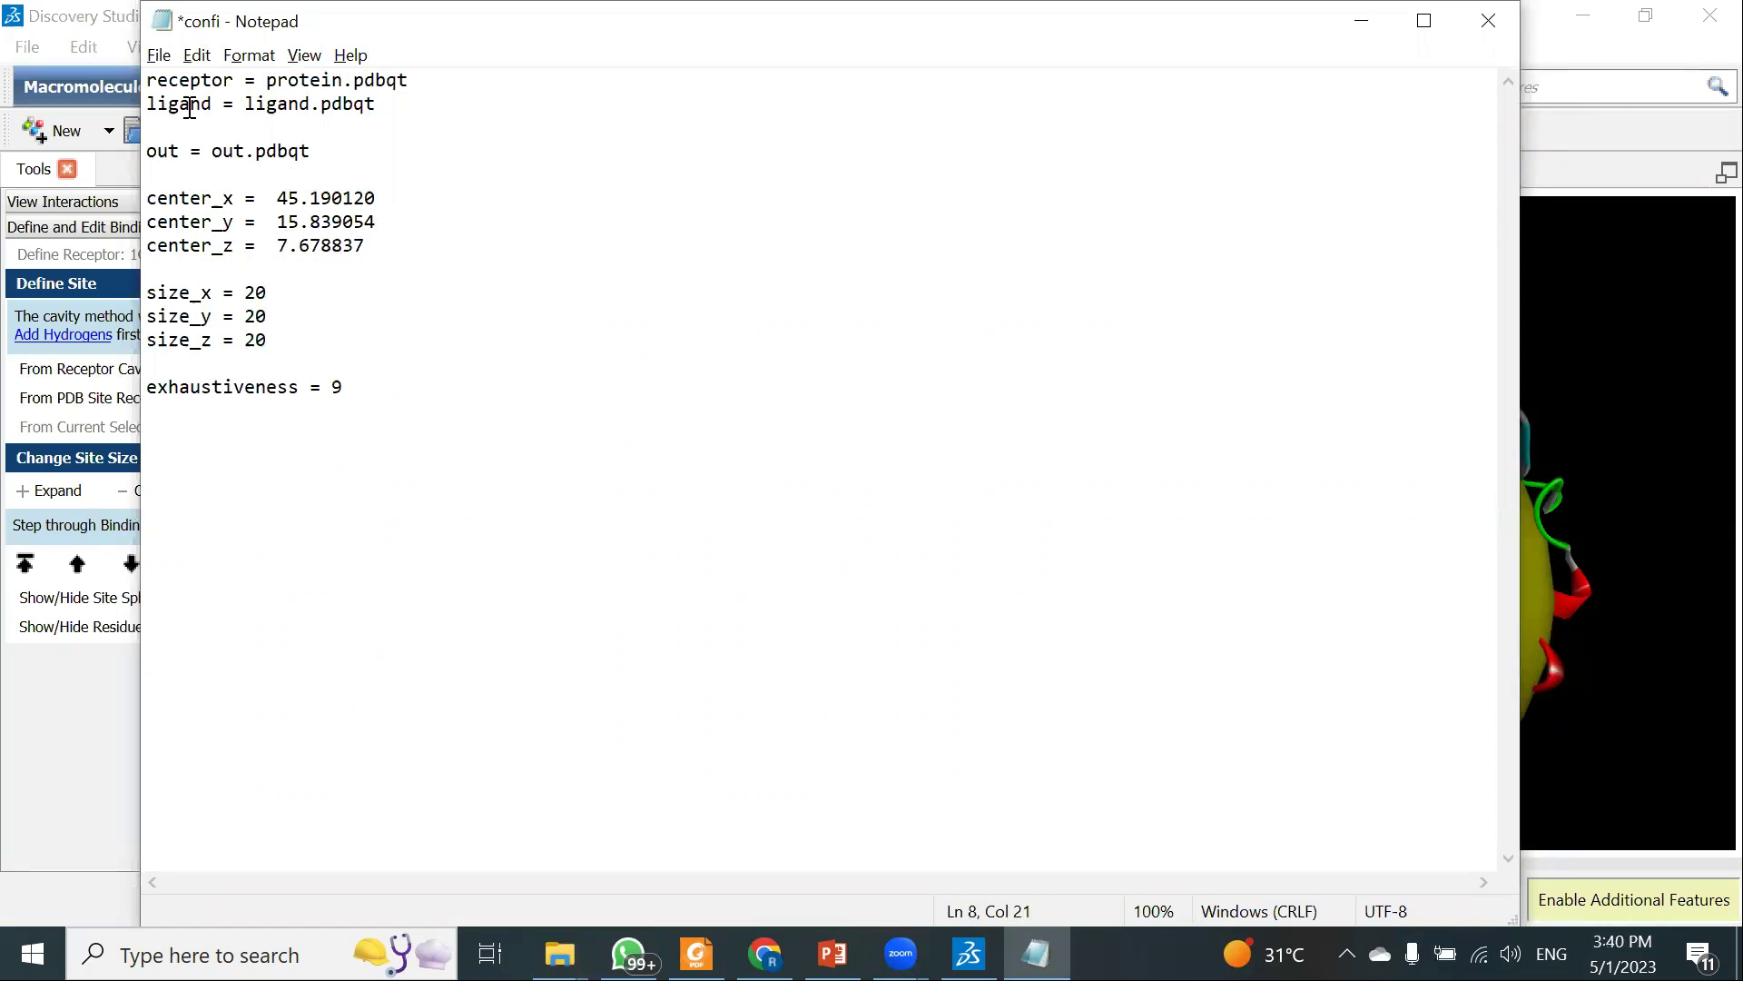
Save and close the confi file, and close the sphere's attributes dialog in Discovery Studio
left_click(162, 57)
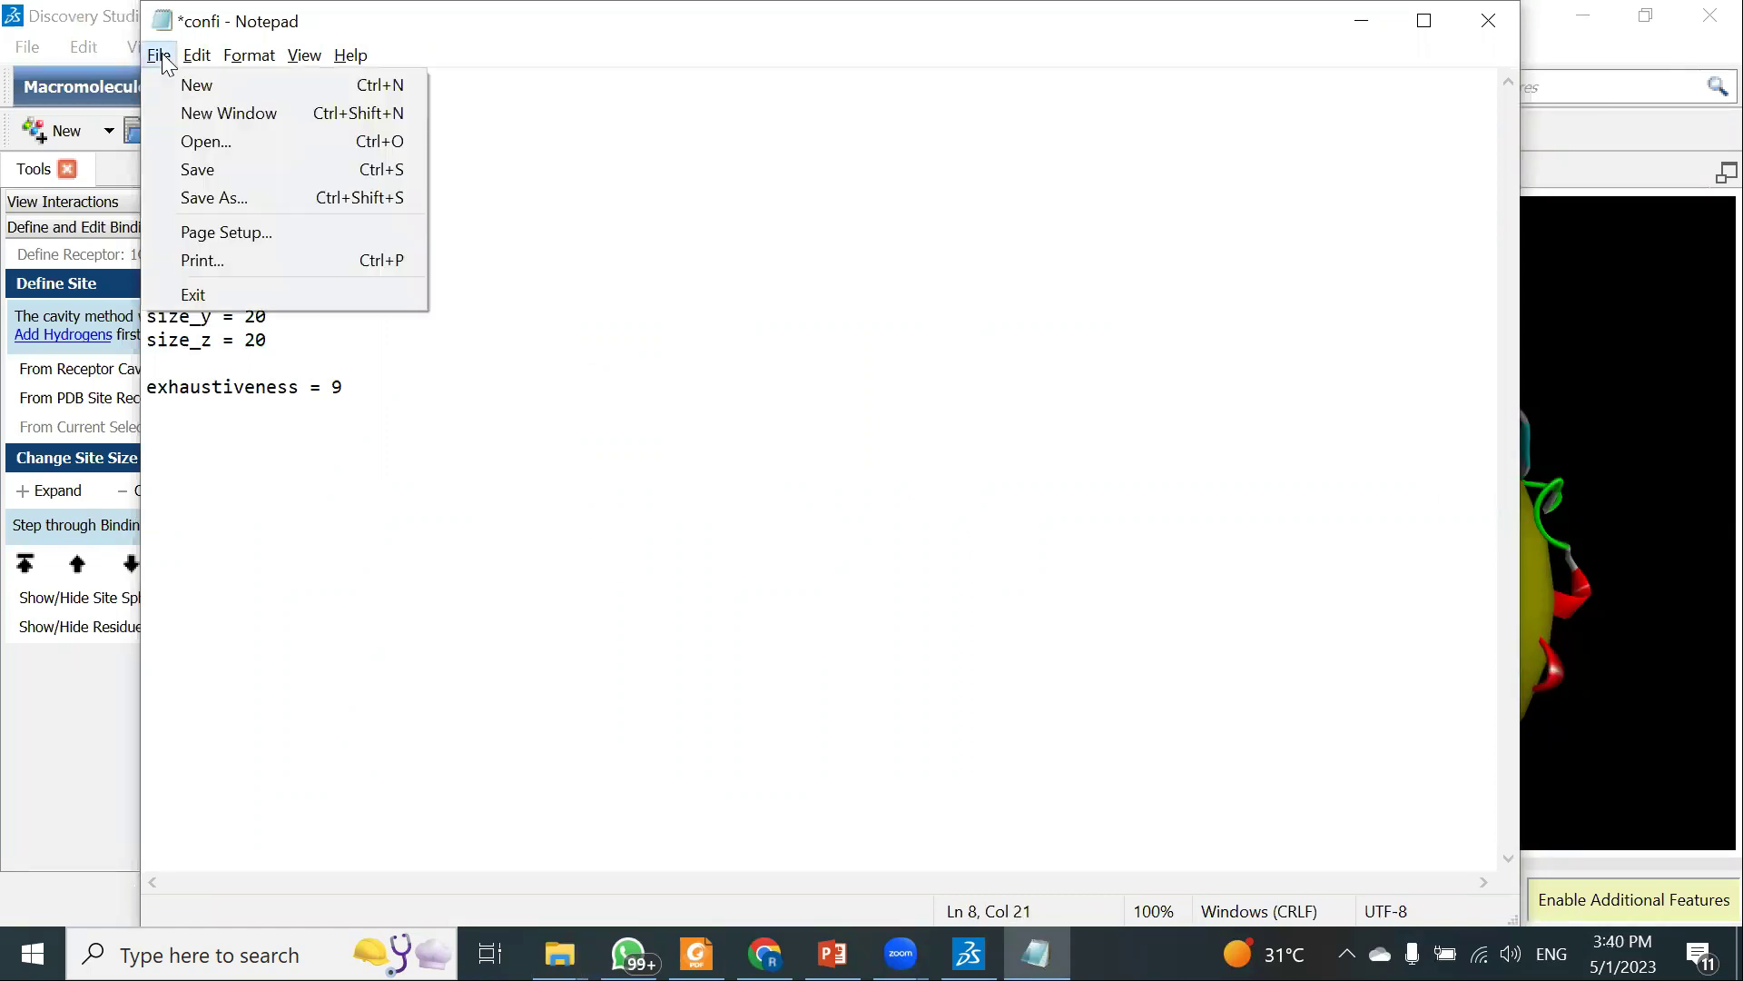
left_click(203, 167)
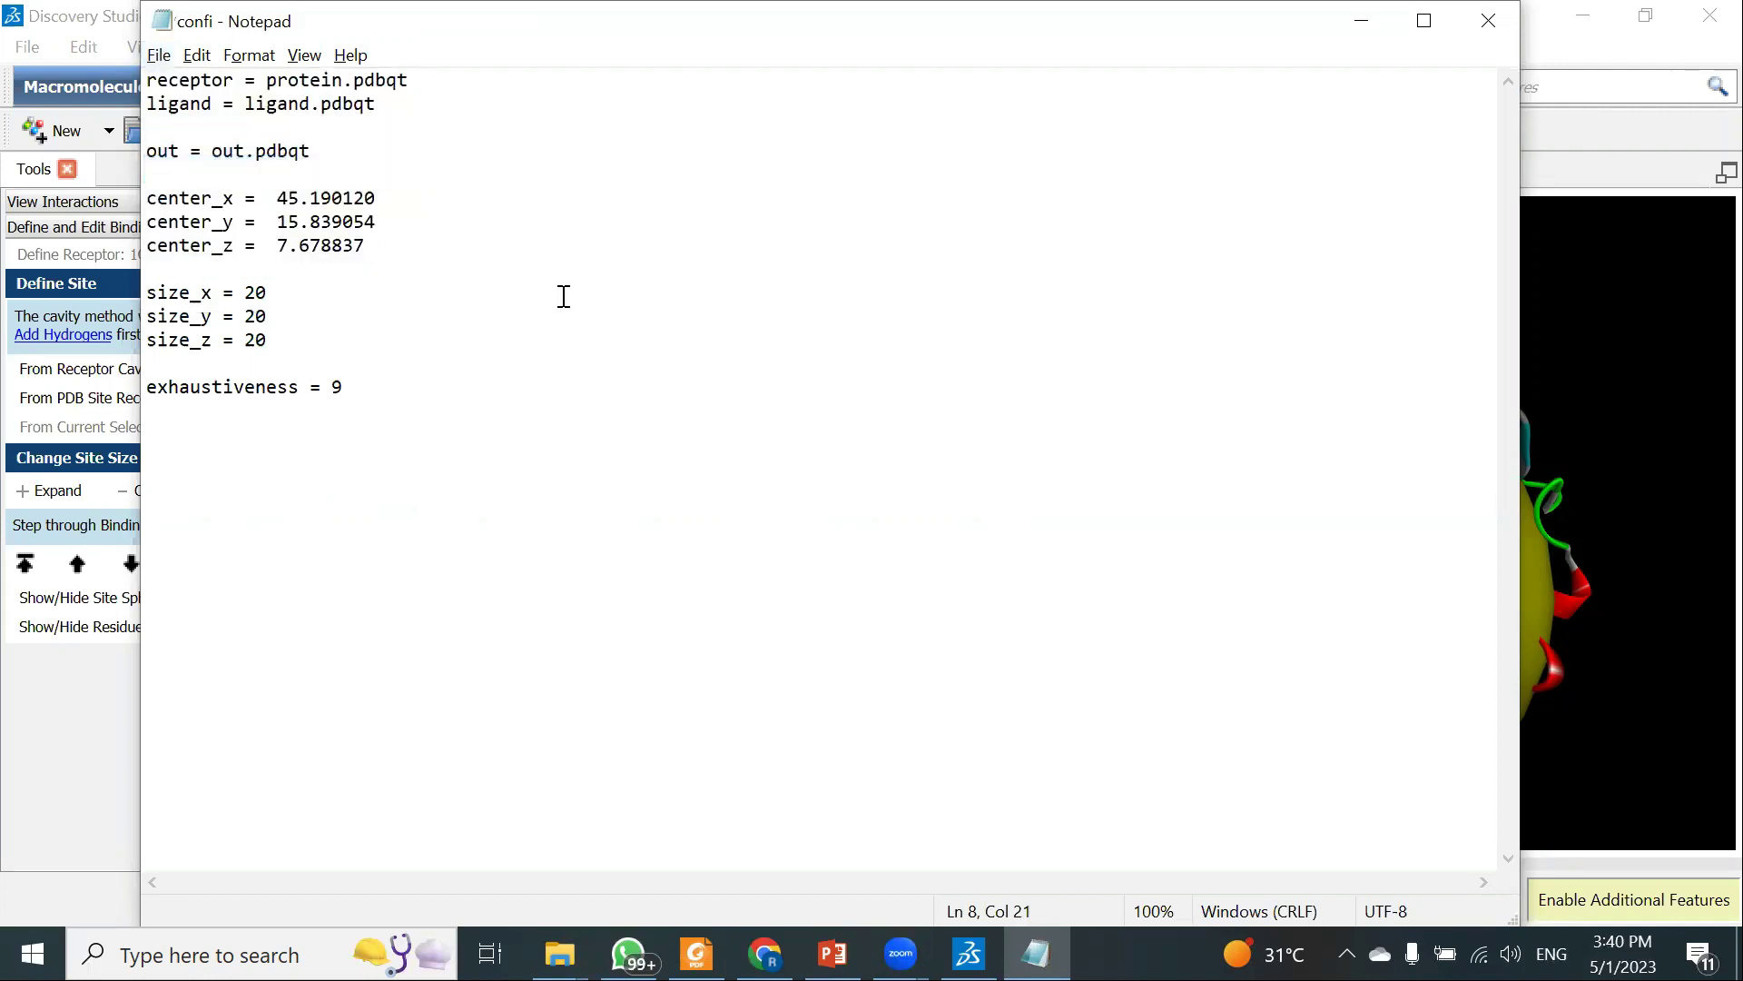
left_click(1488, 20)
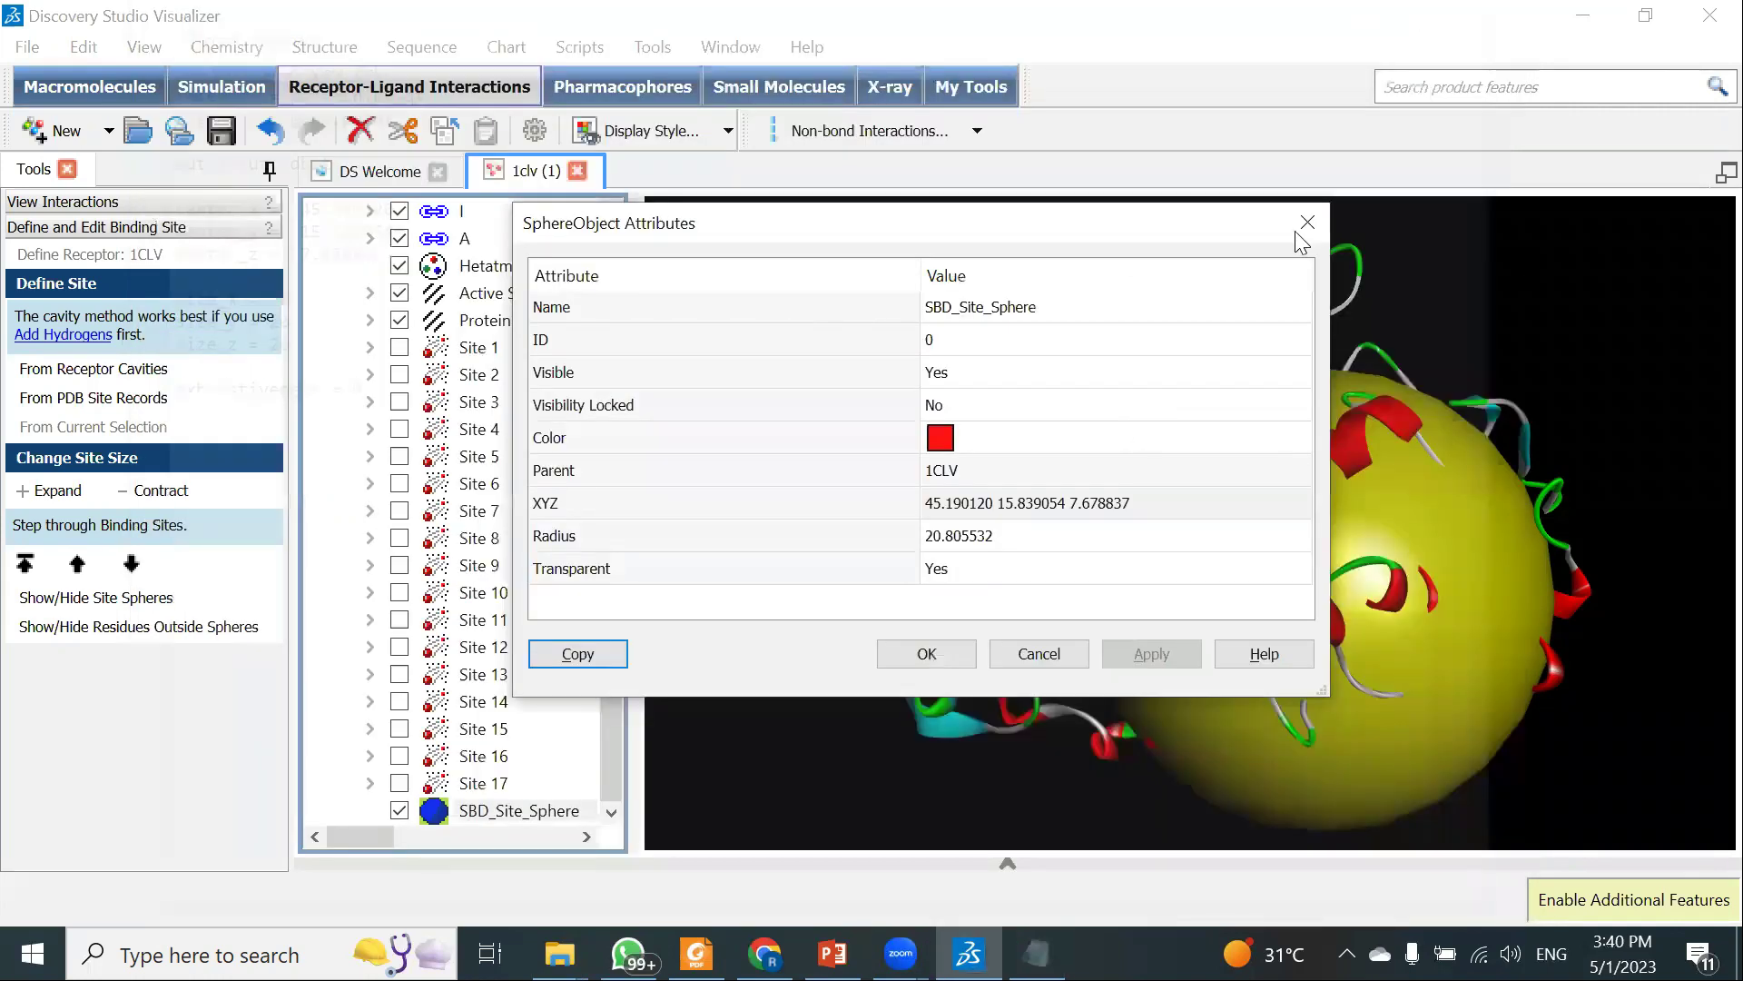
left_click(1304, 223)
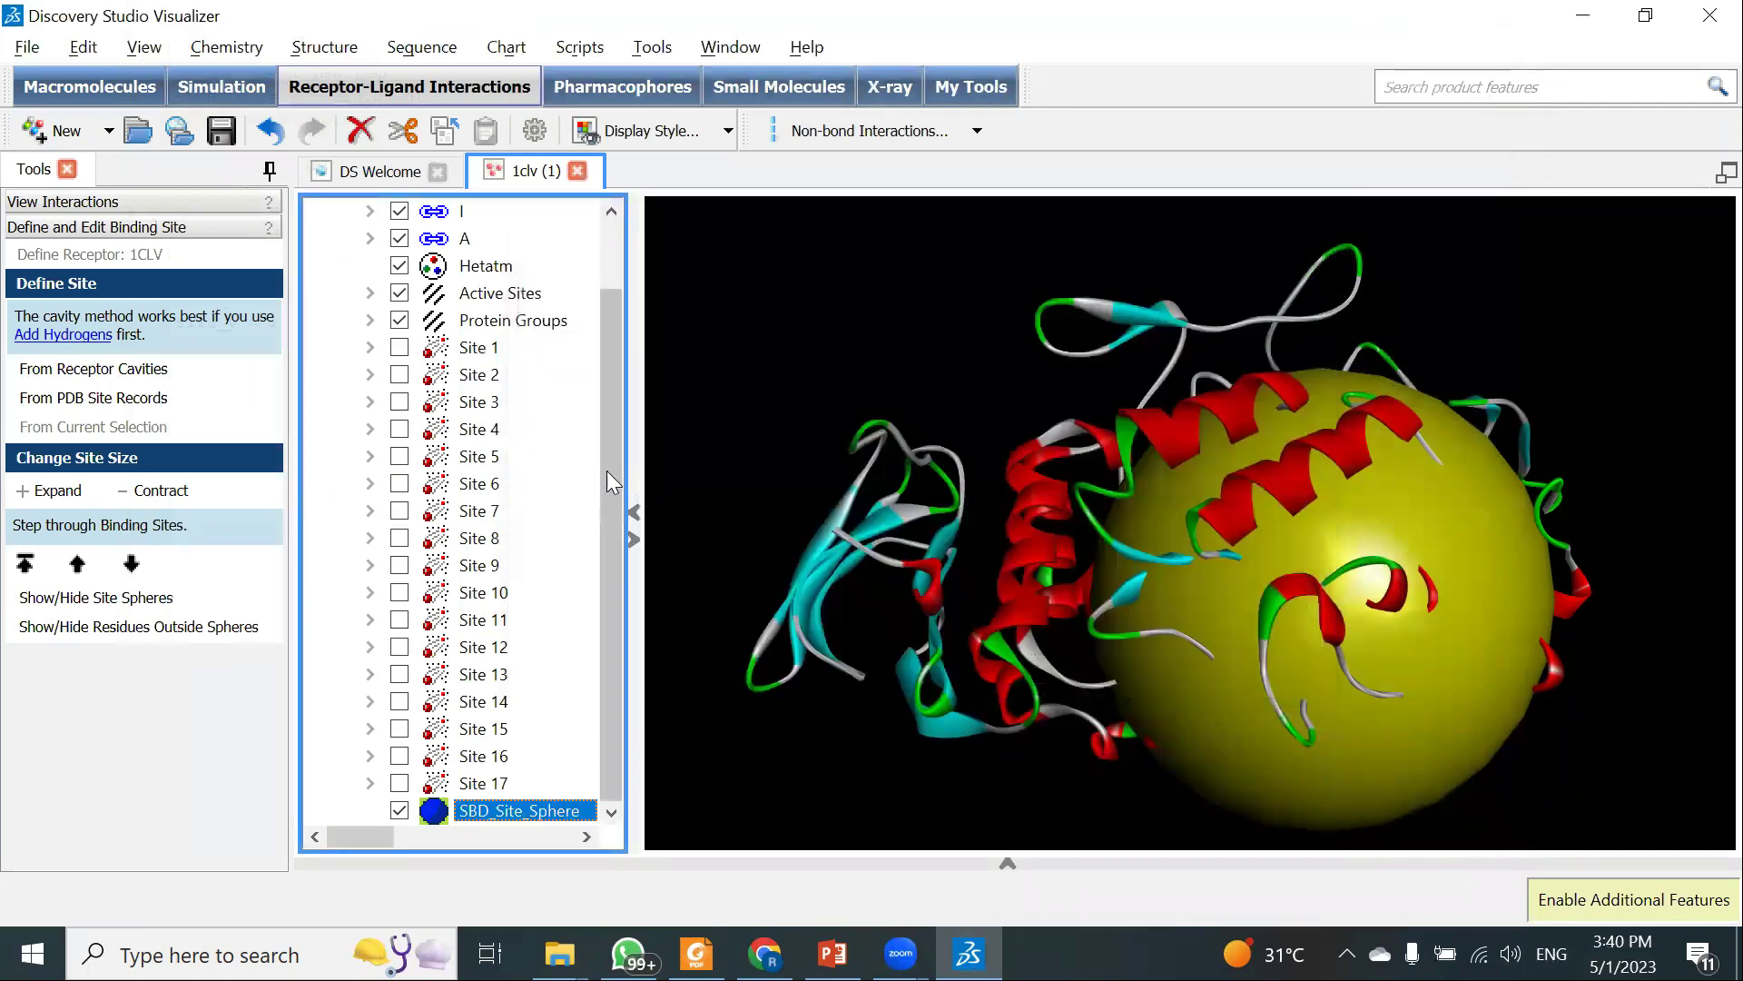
Examine the binding site sphere on 1CLV from several angles and look at the contents of Protein Groups and Active Sites
left_click_drag(1257, 388, 1144, 449)
left_click(370, 319)
left_click(370, 320)
left_click(370, 293)
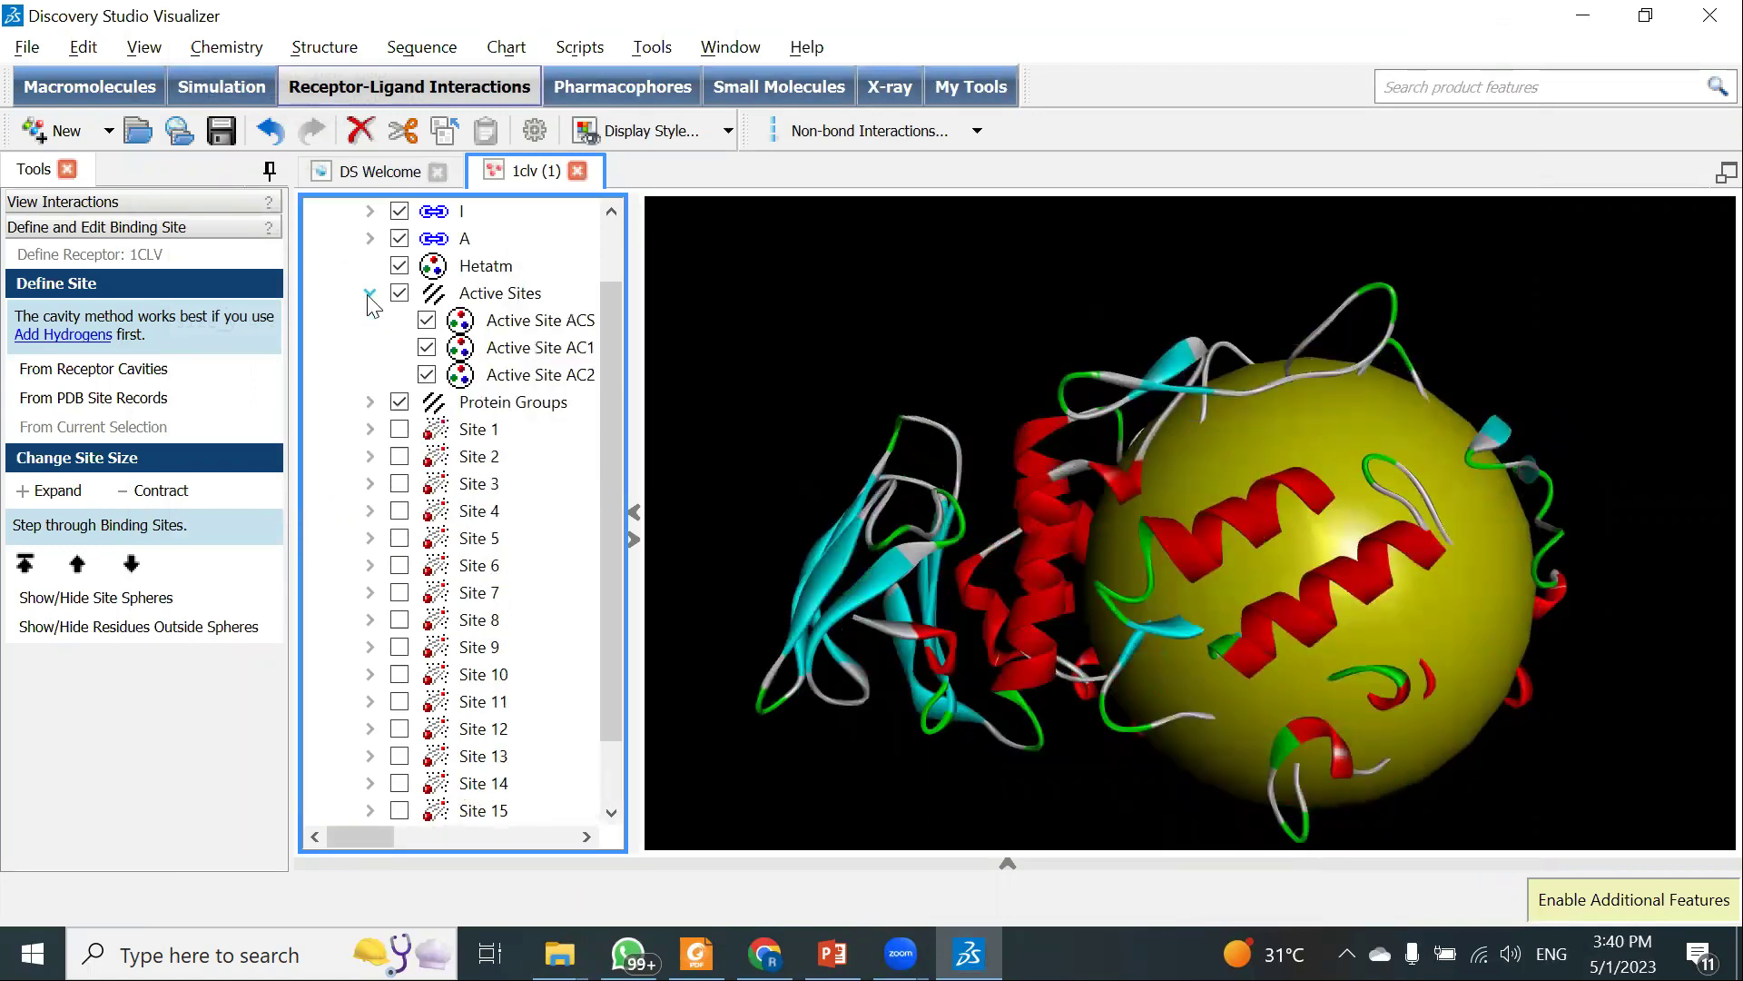
left_click(368, 295)
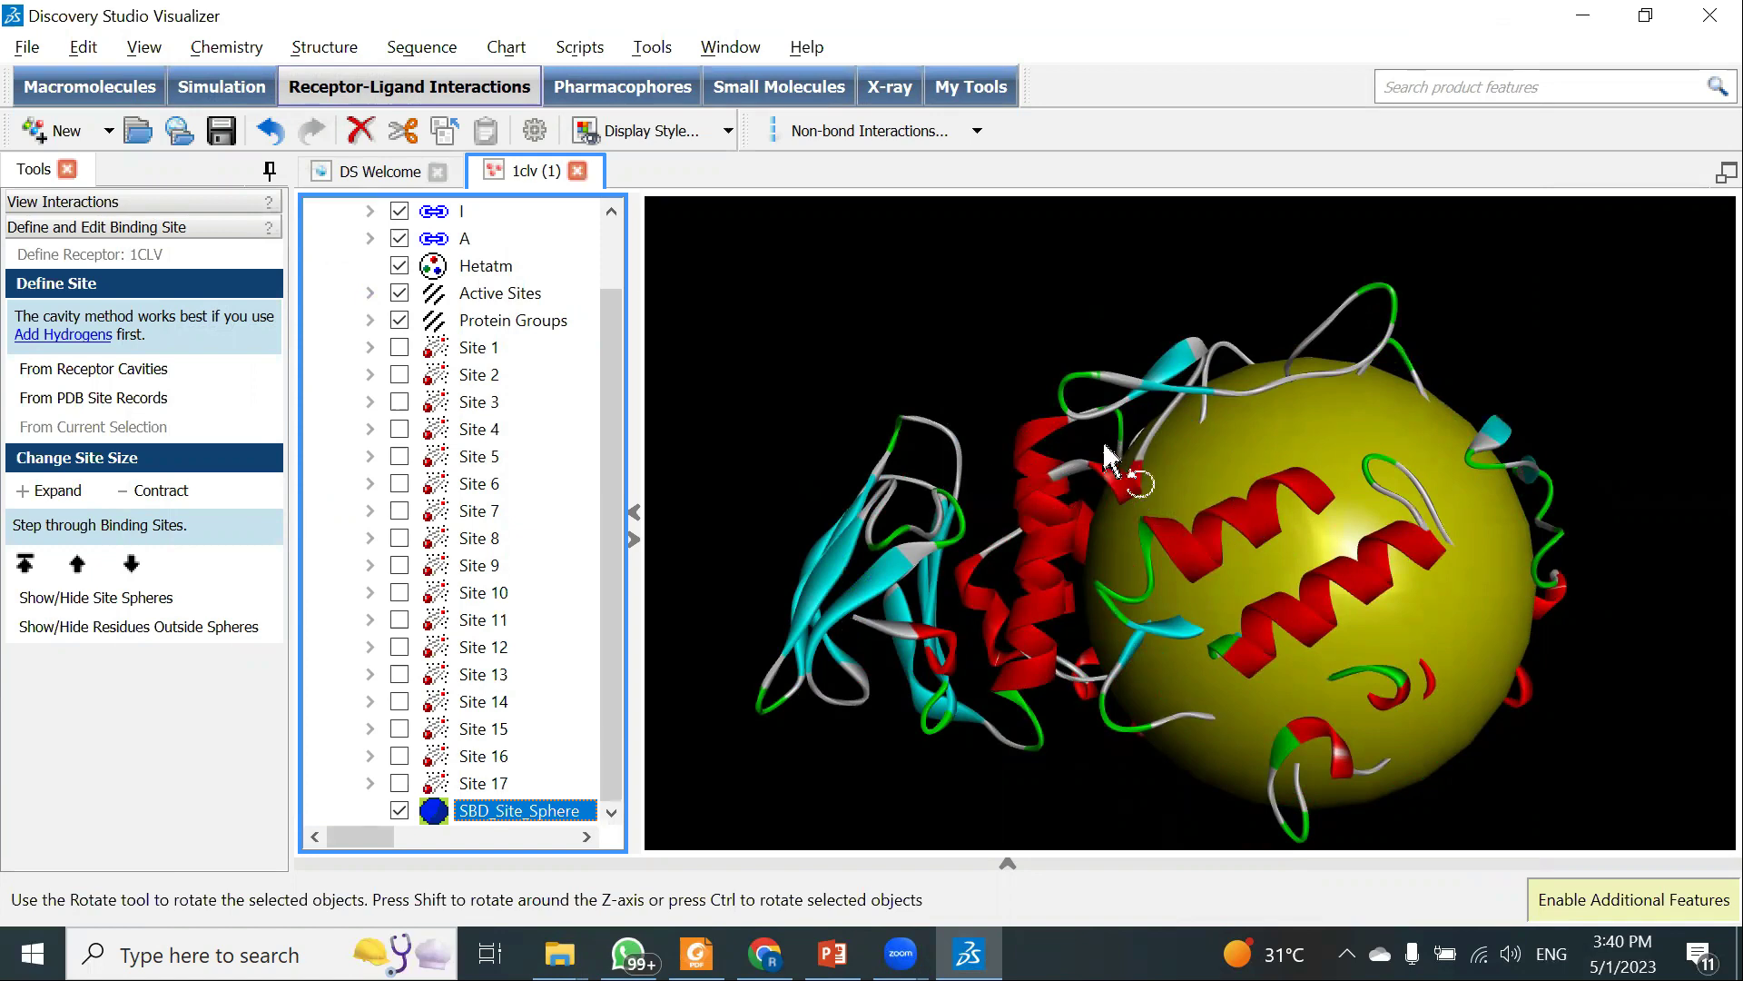
left_click_drag(1101, 455, 1214, 405)
left_click_drag(1199, 336, 1216, 518)
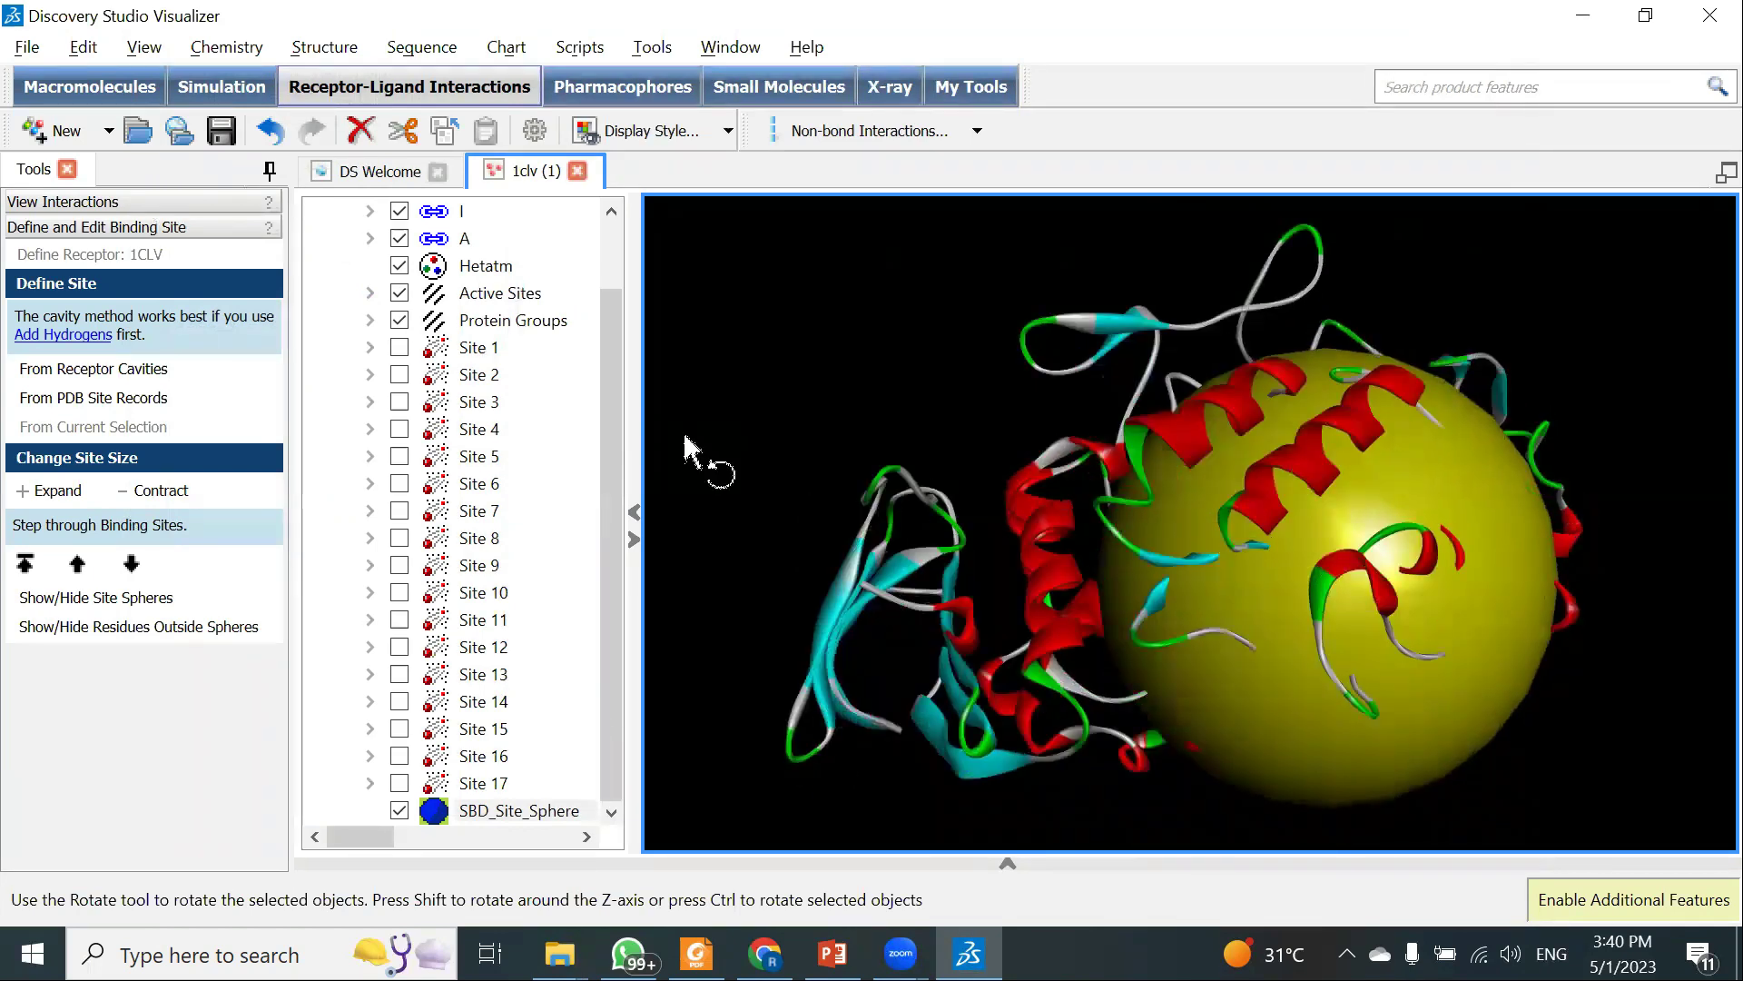
left_click_drag(1308, 436, 1257, 381)
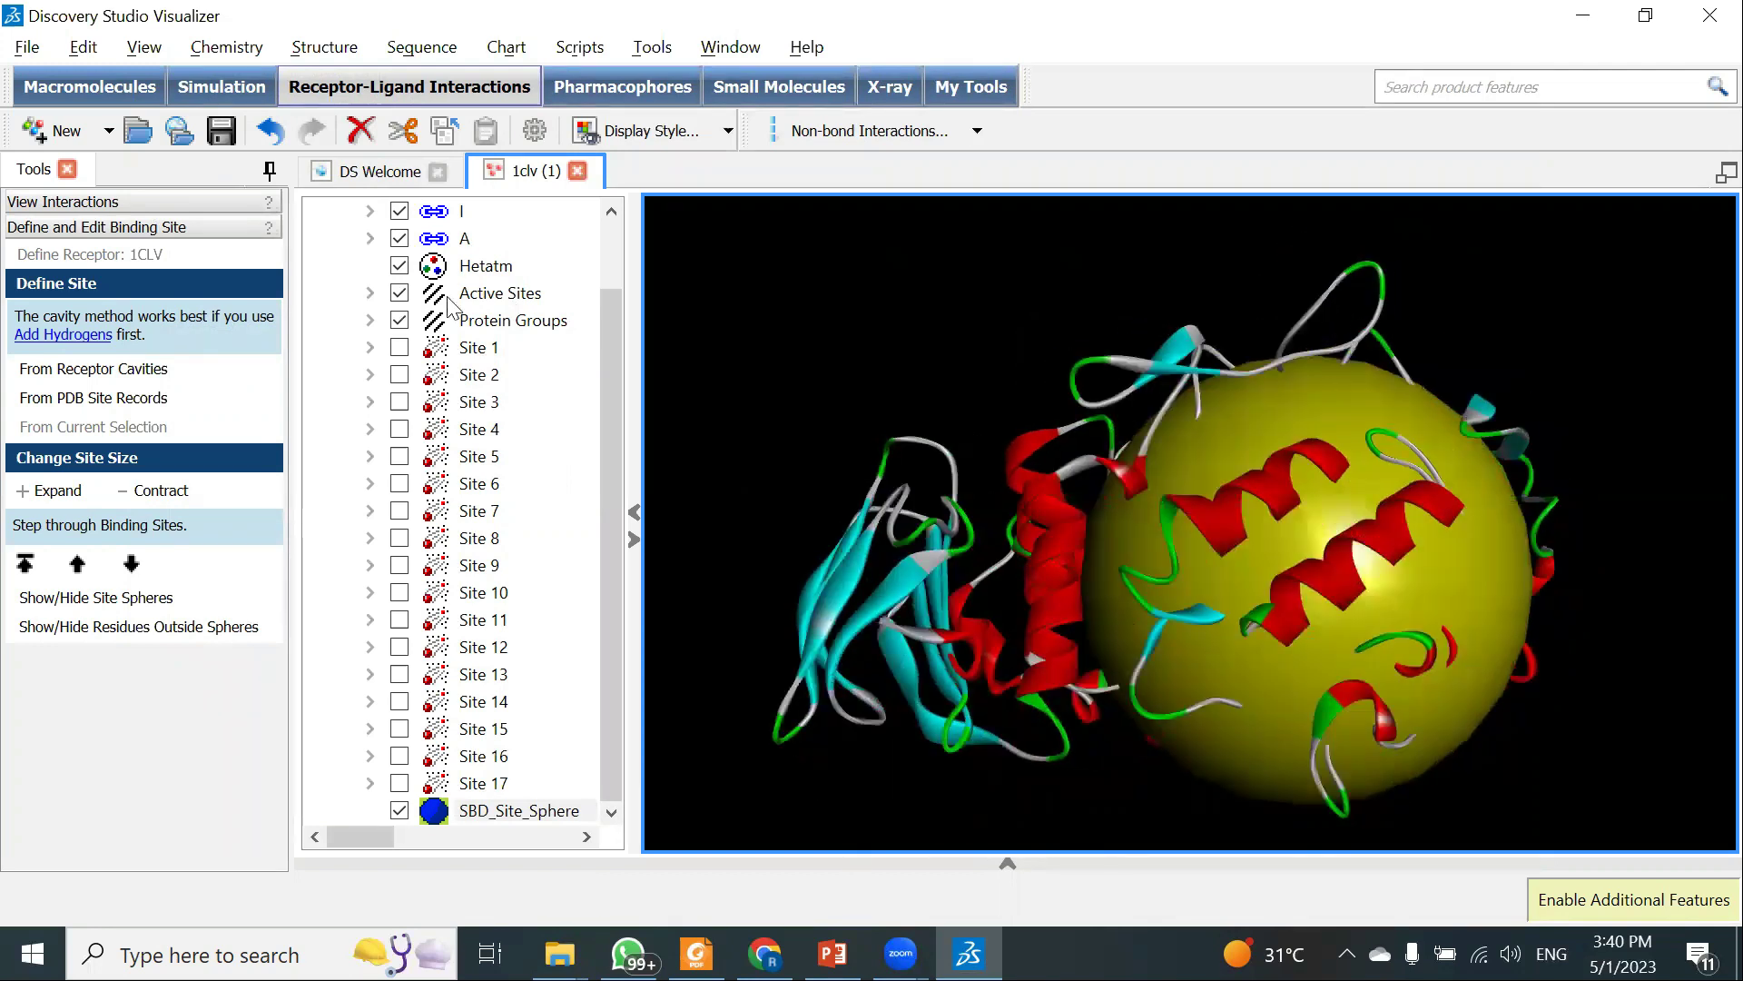
Save a copy of the 1CLV structure as protein in Protein Data Bank format in the Desktop's Docking Video folder
left_click(27, 47)
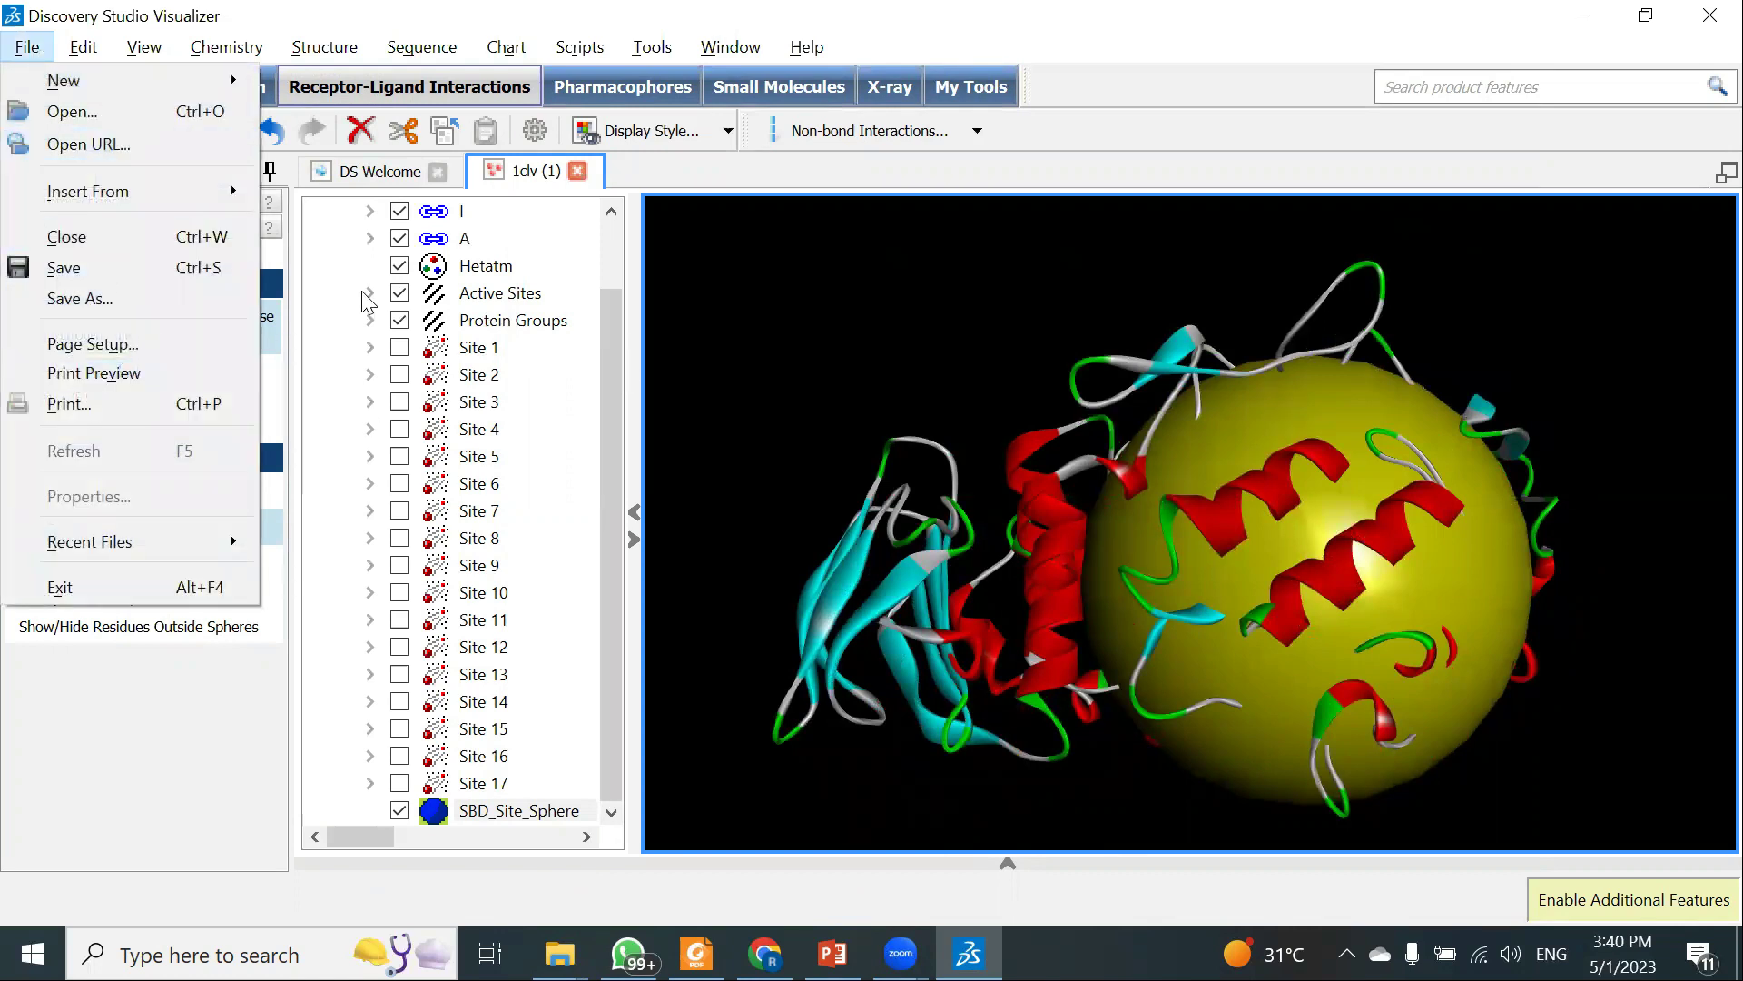
left_click(103, 297)
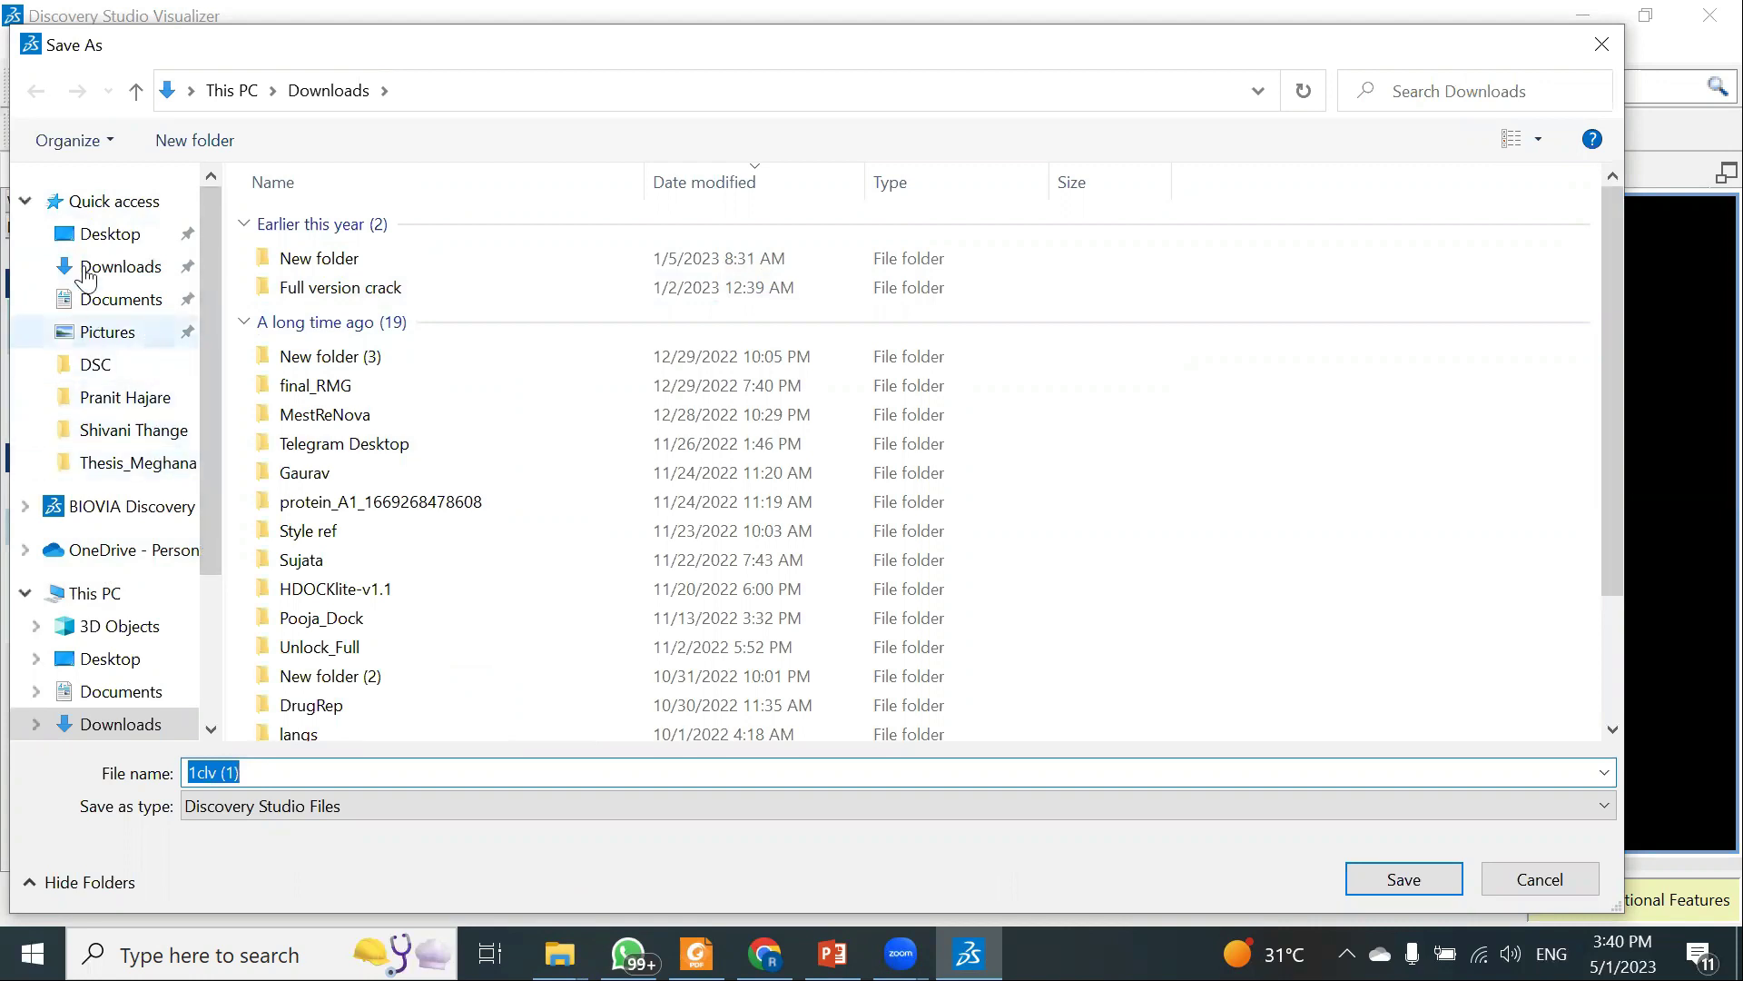
left_click(37, 205)
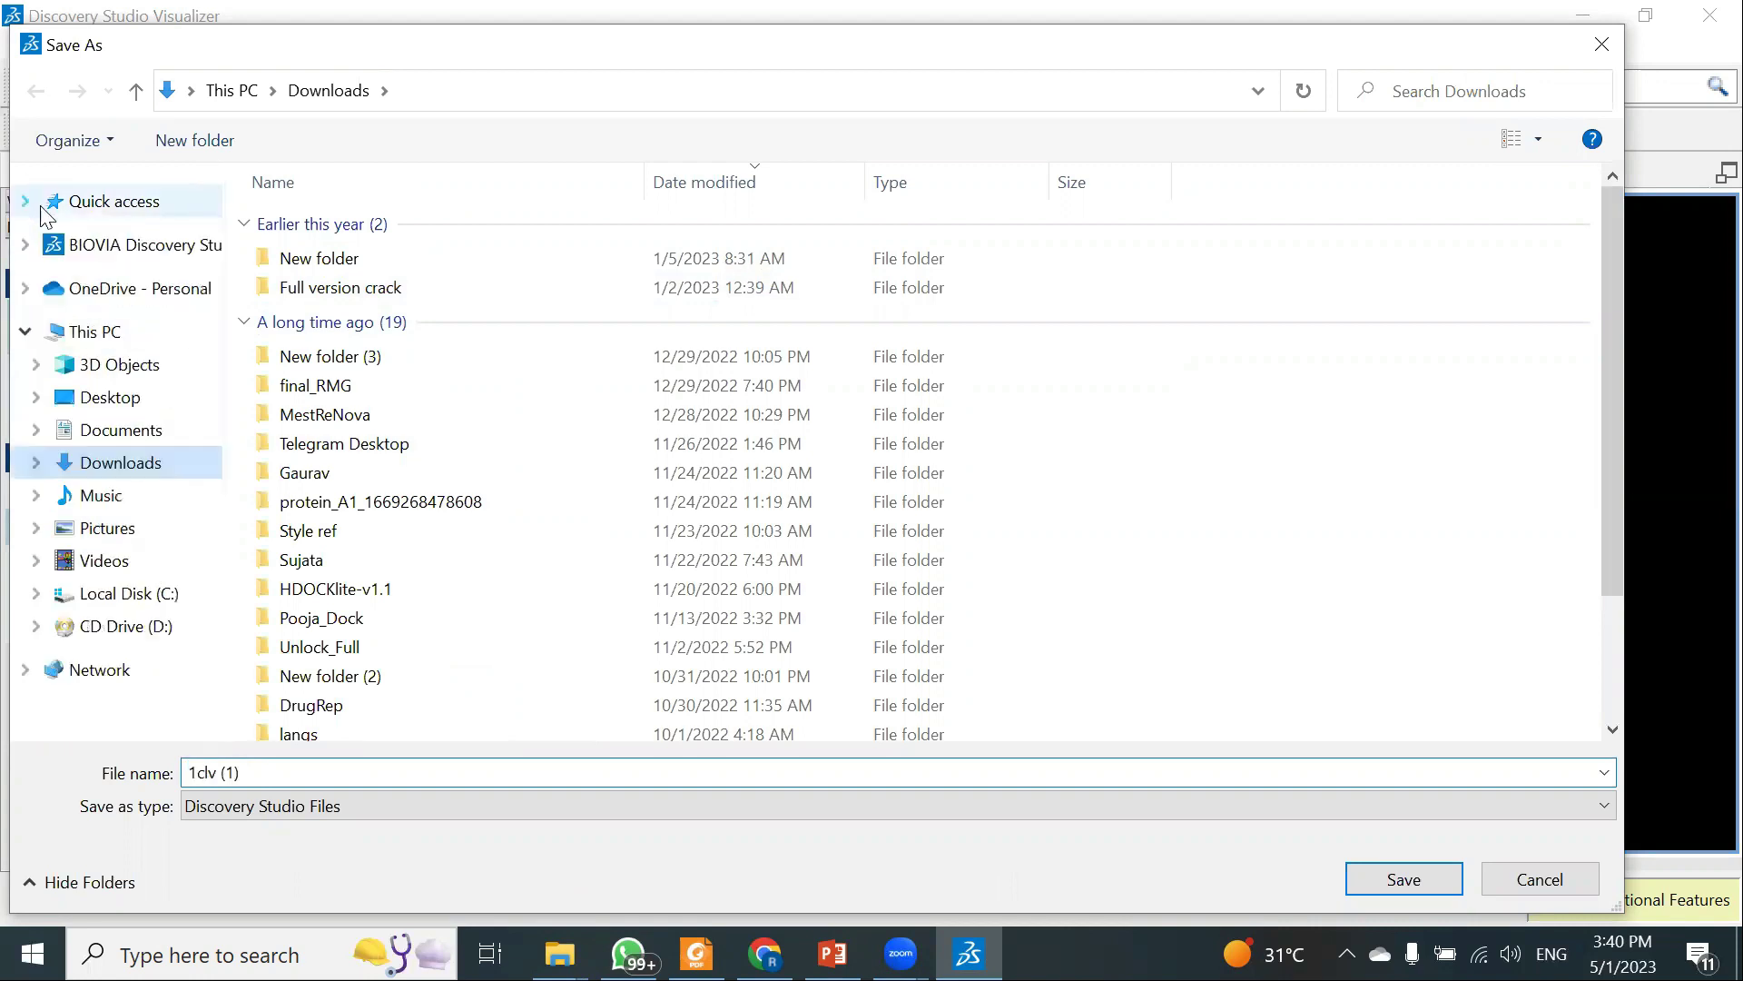
left_click(136, 397)
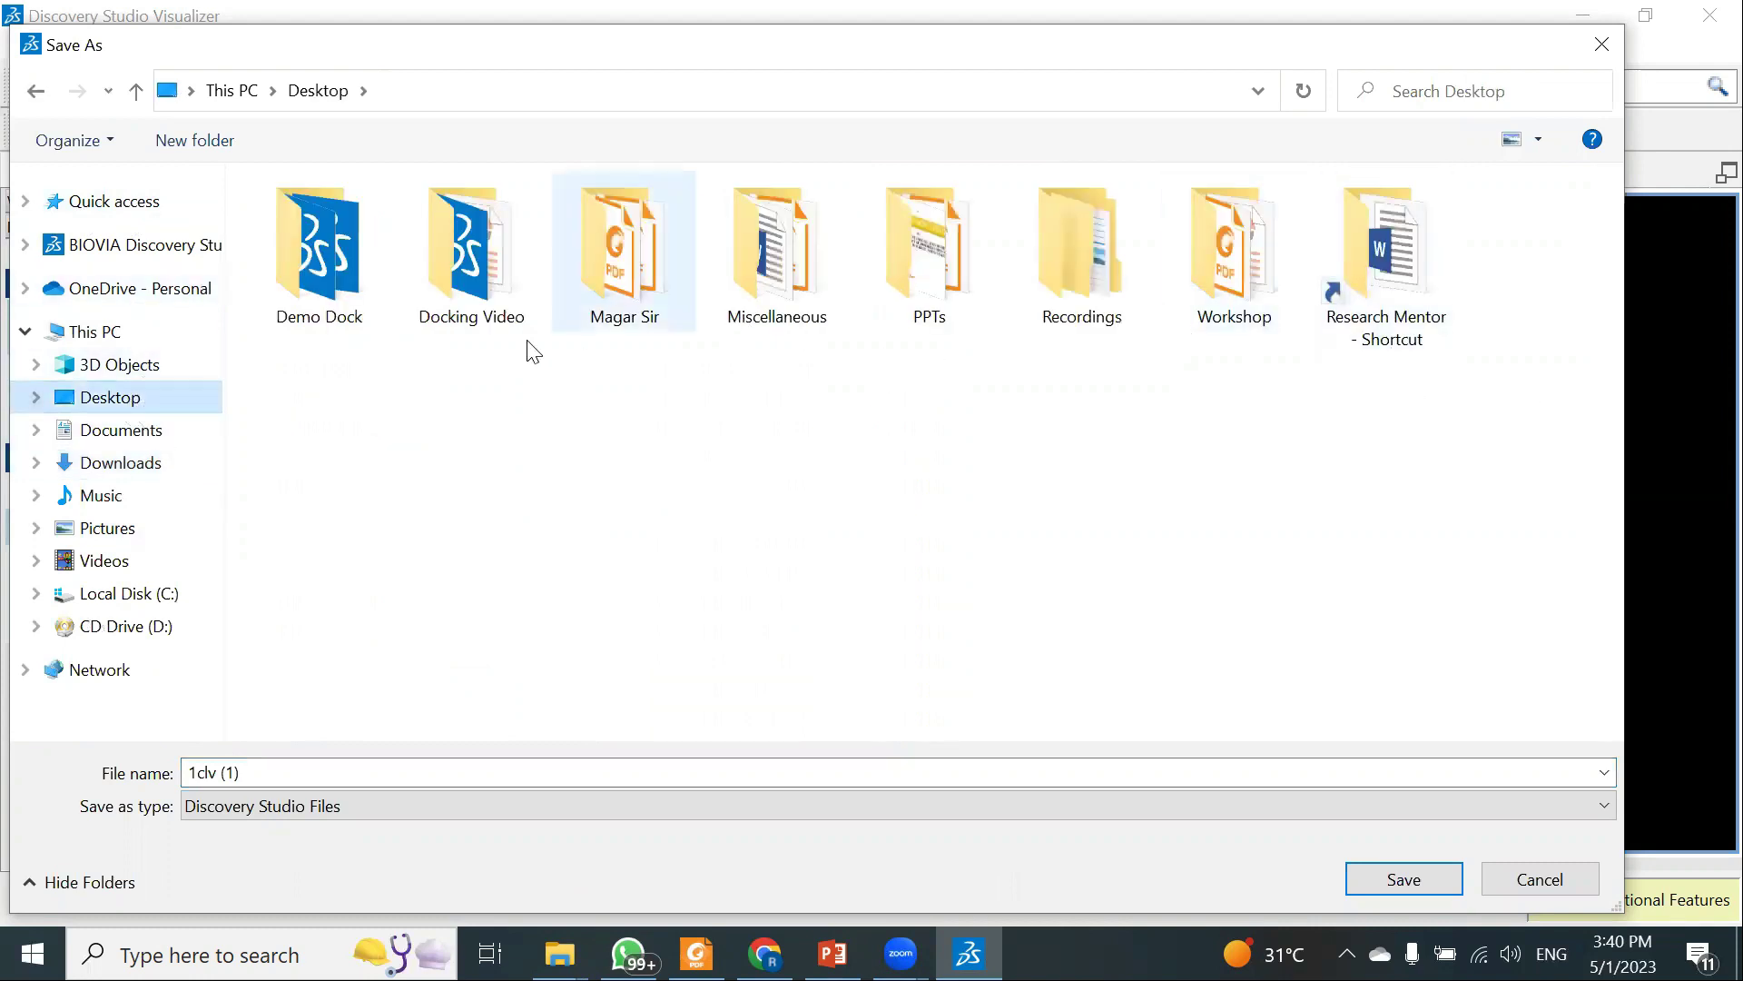
double_click(466, 295)
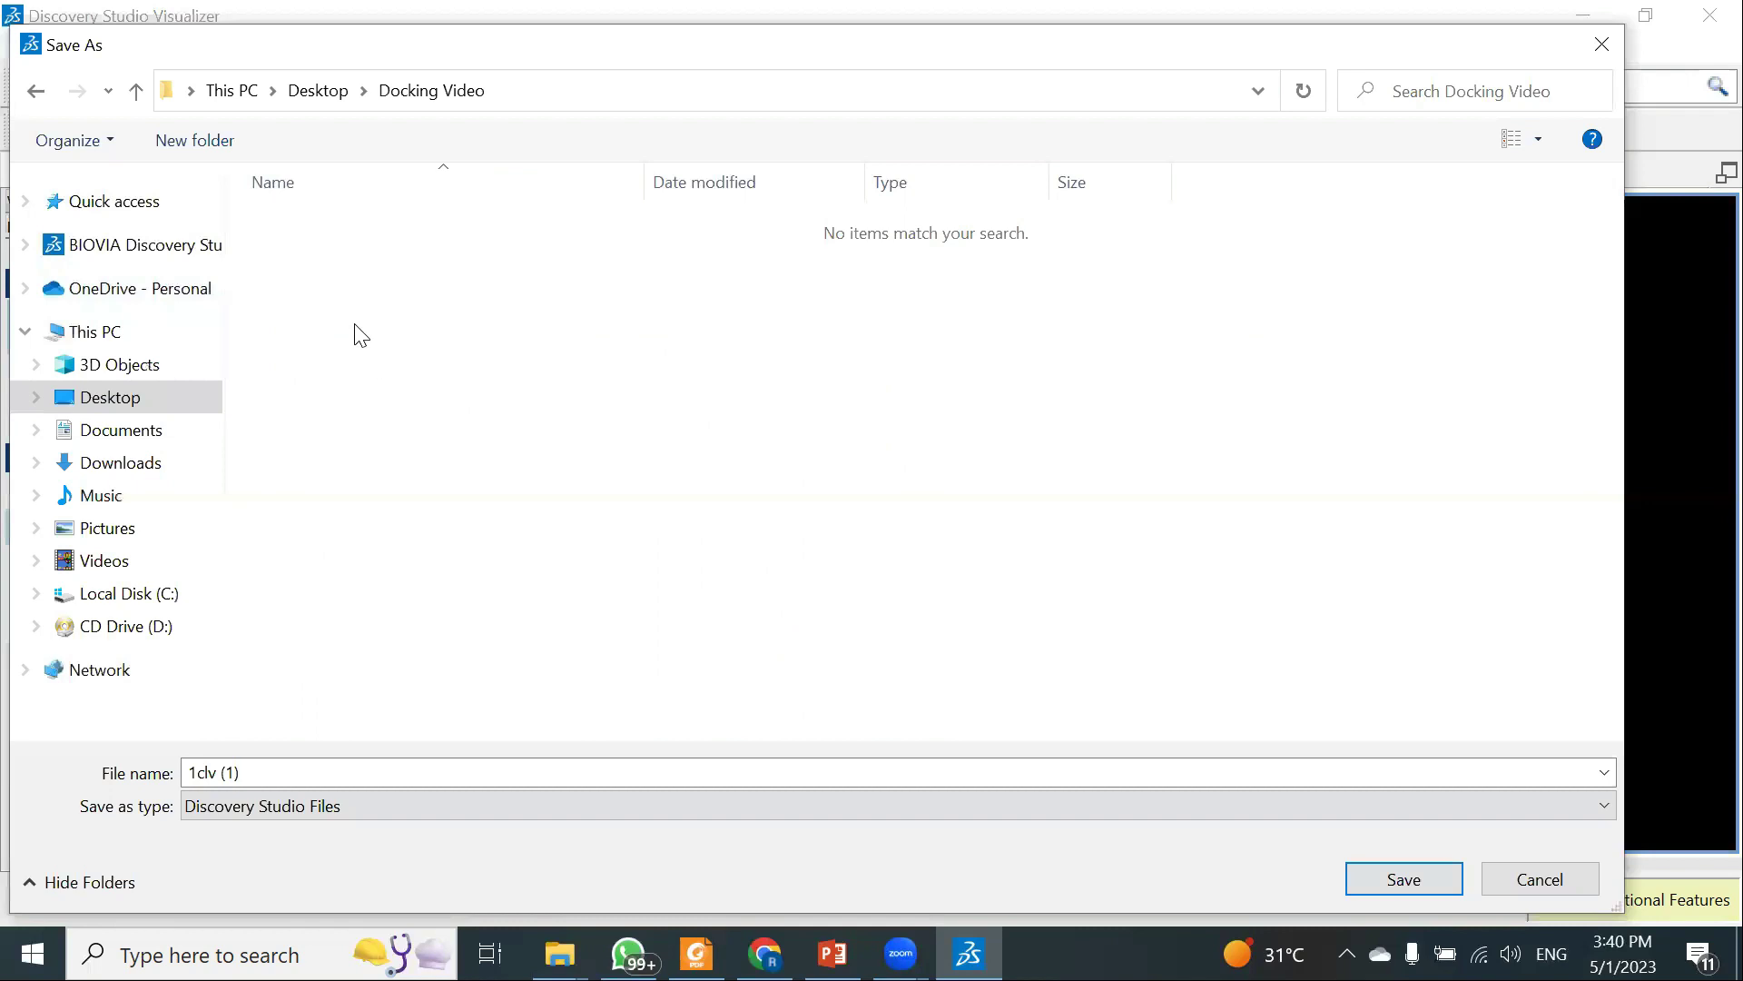
left_click(295, 772)
type("protein")
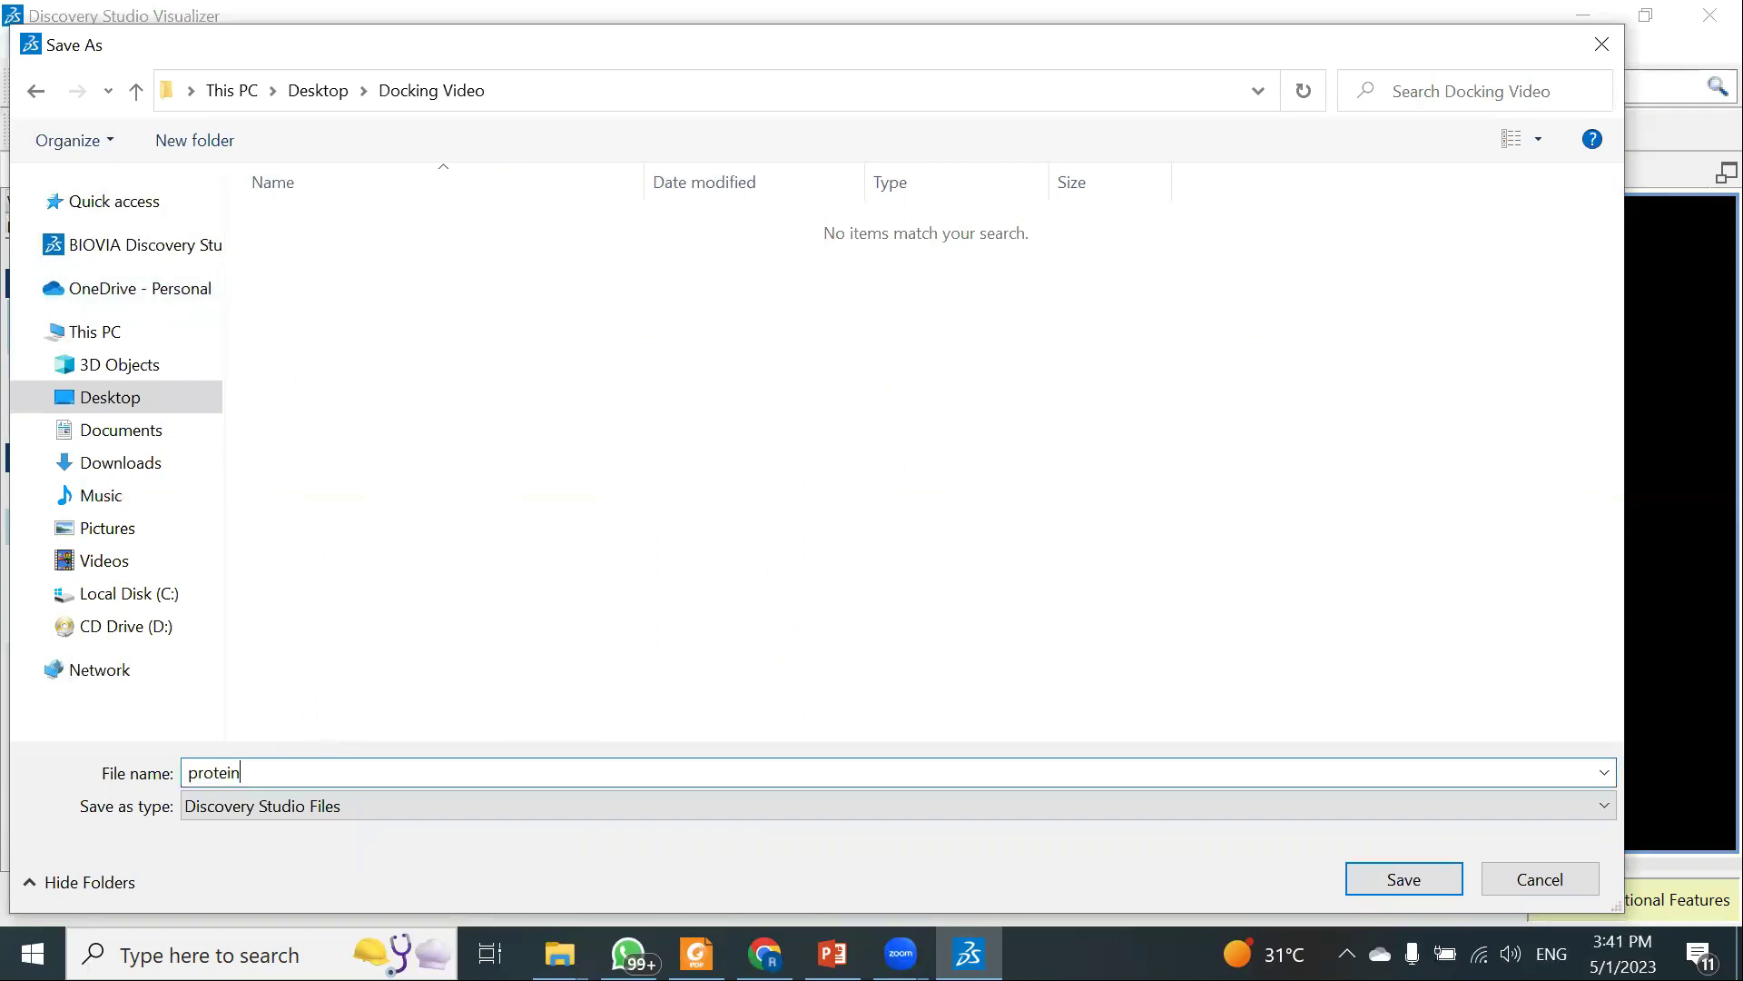
left_click(303, 808)
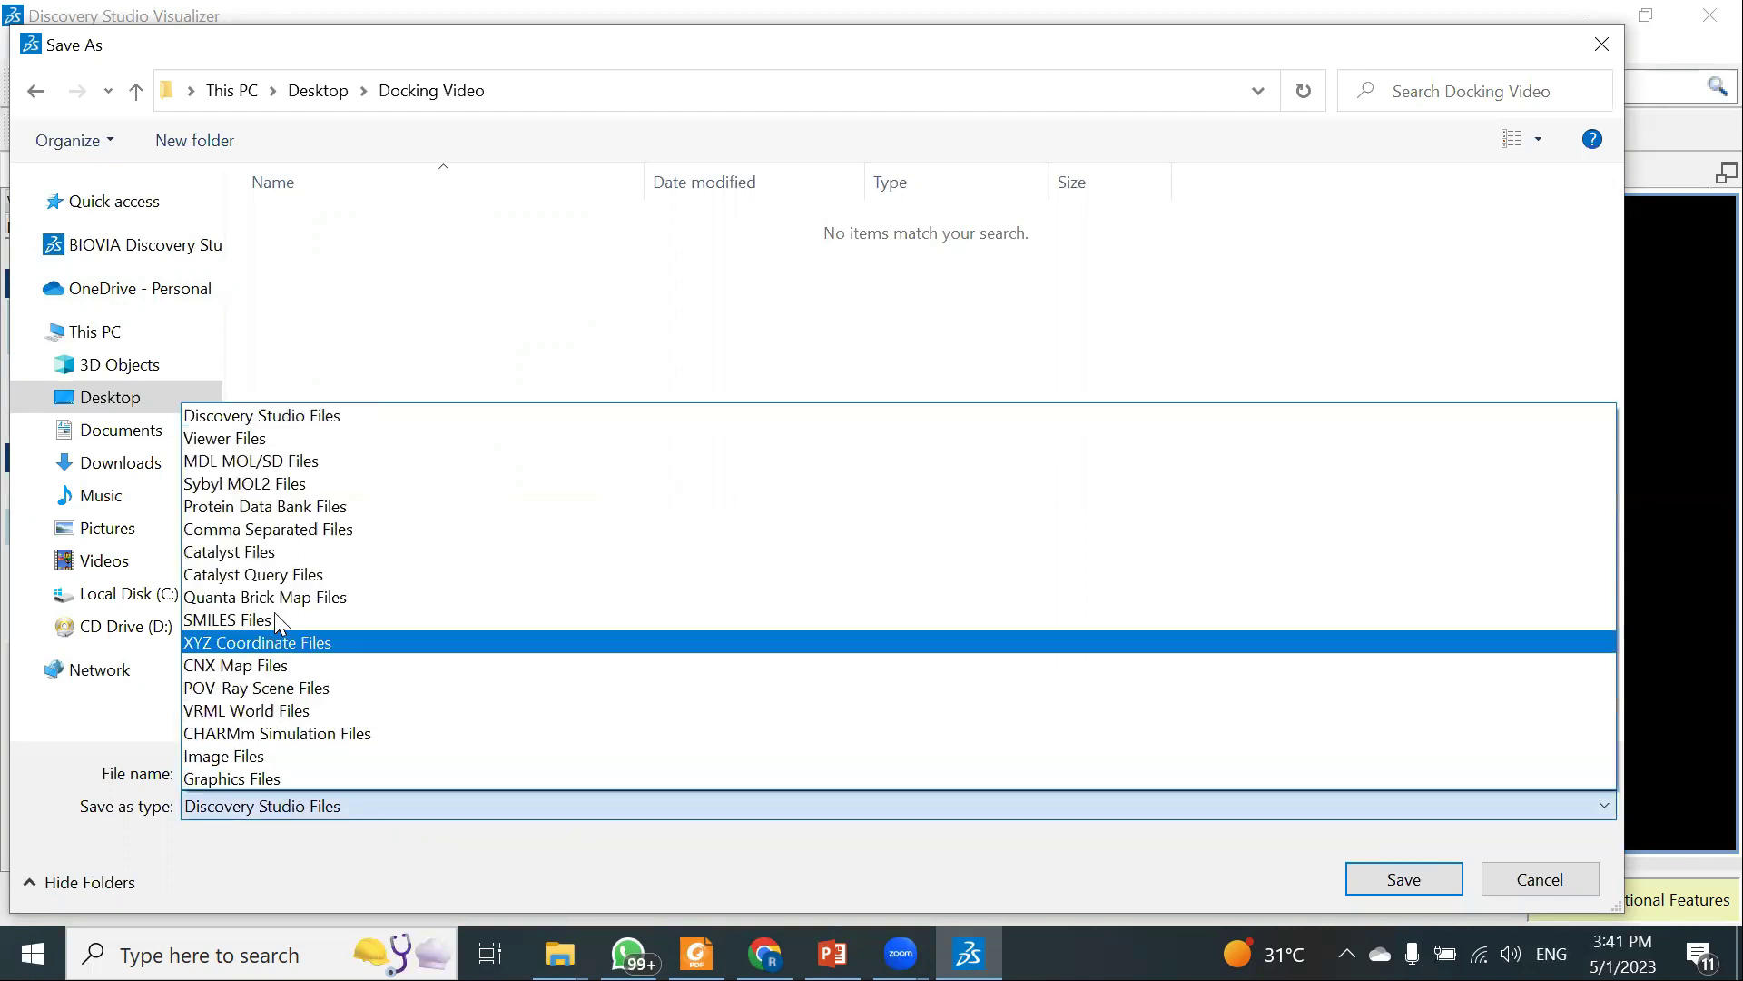
left_click(282, 502)
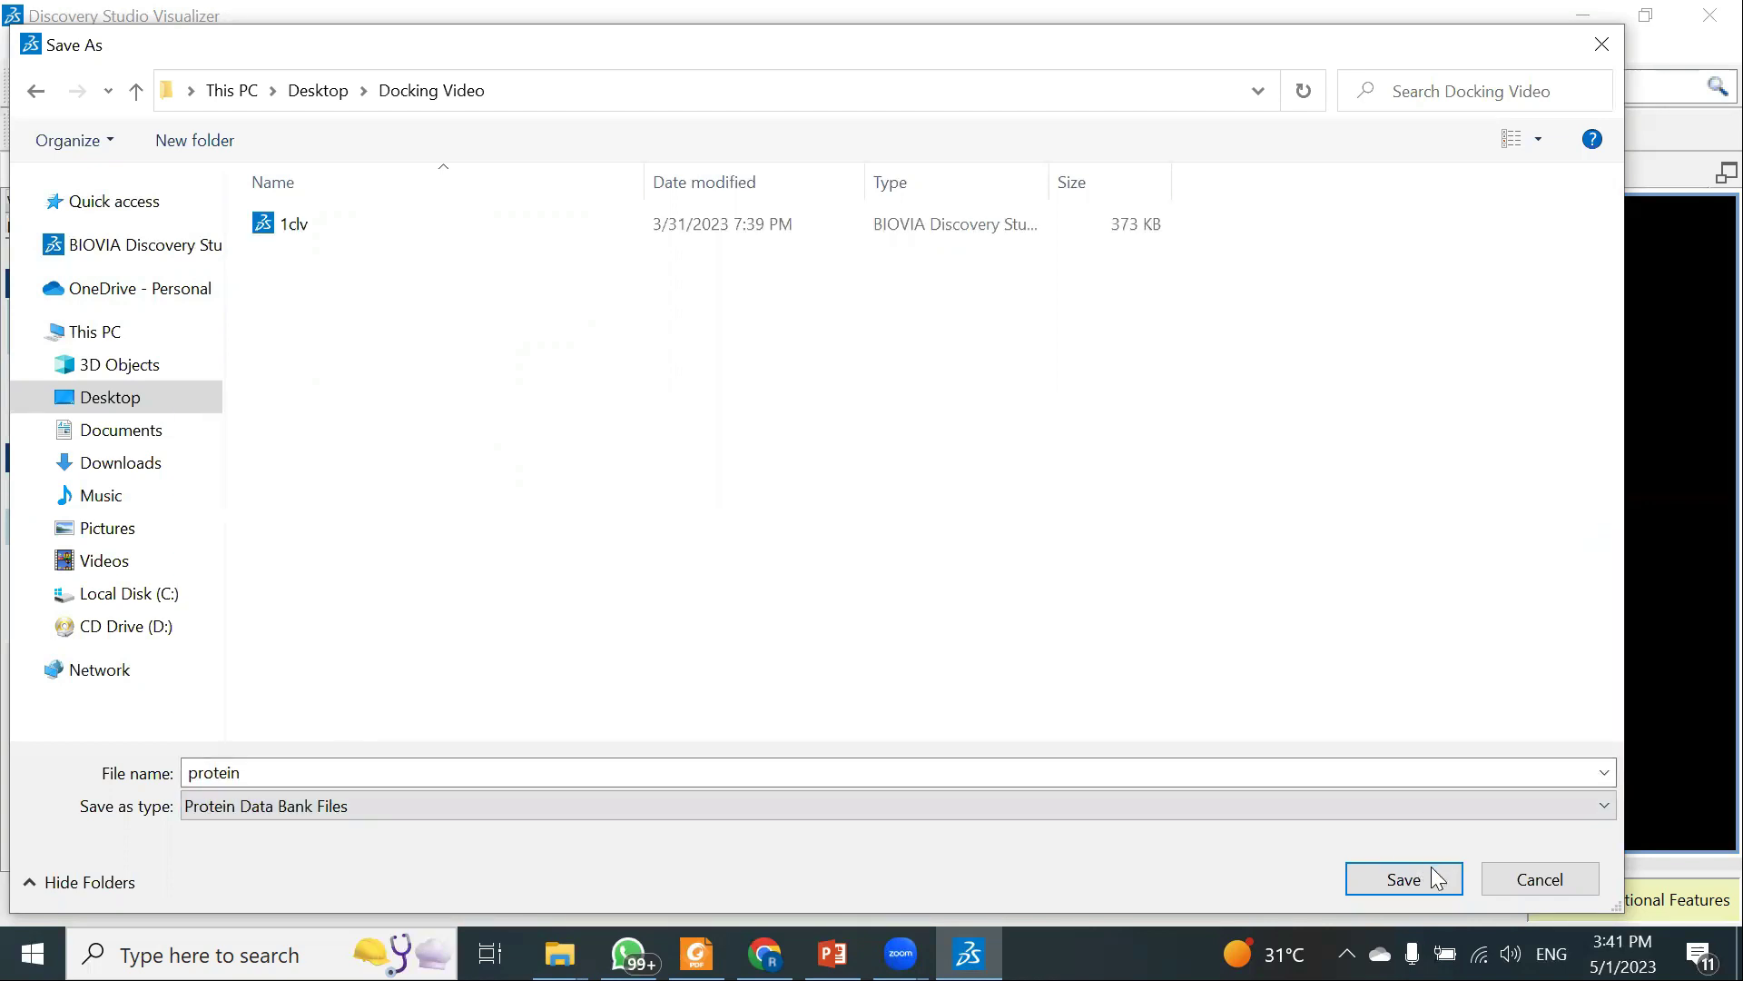
left_click(1405, 879)
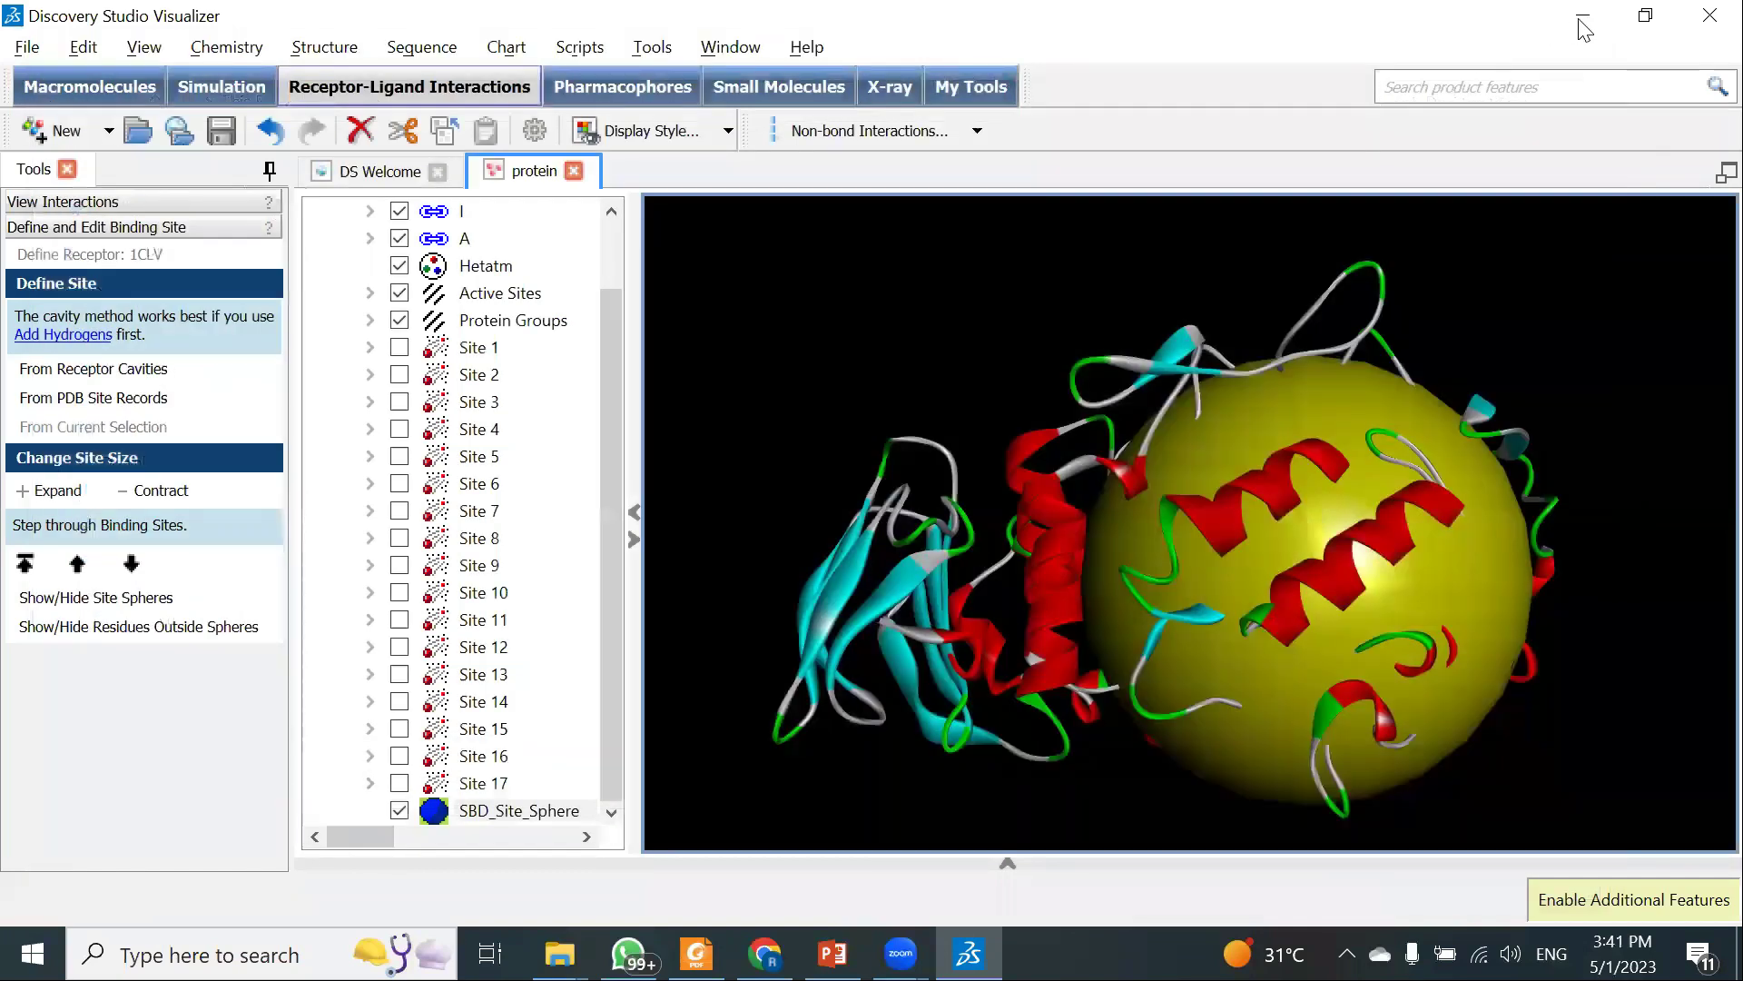
Minimize the Discovery Studio and Docking windows, then open the desktop's Docking Video folder maximized and select the protein file
left_click(1580, 18)
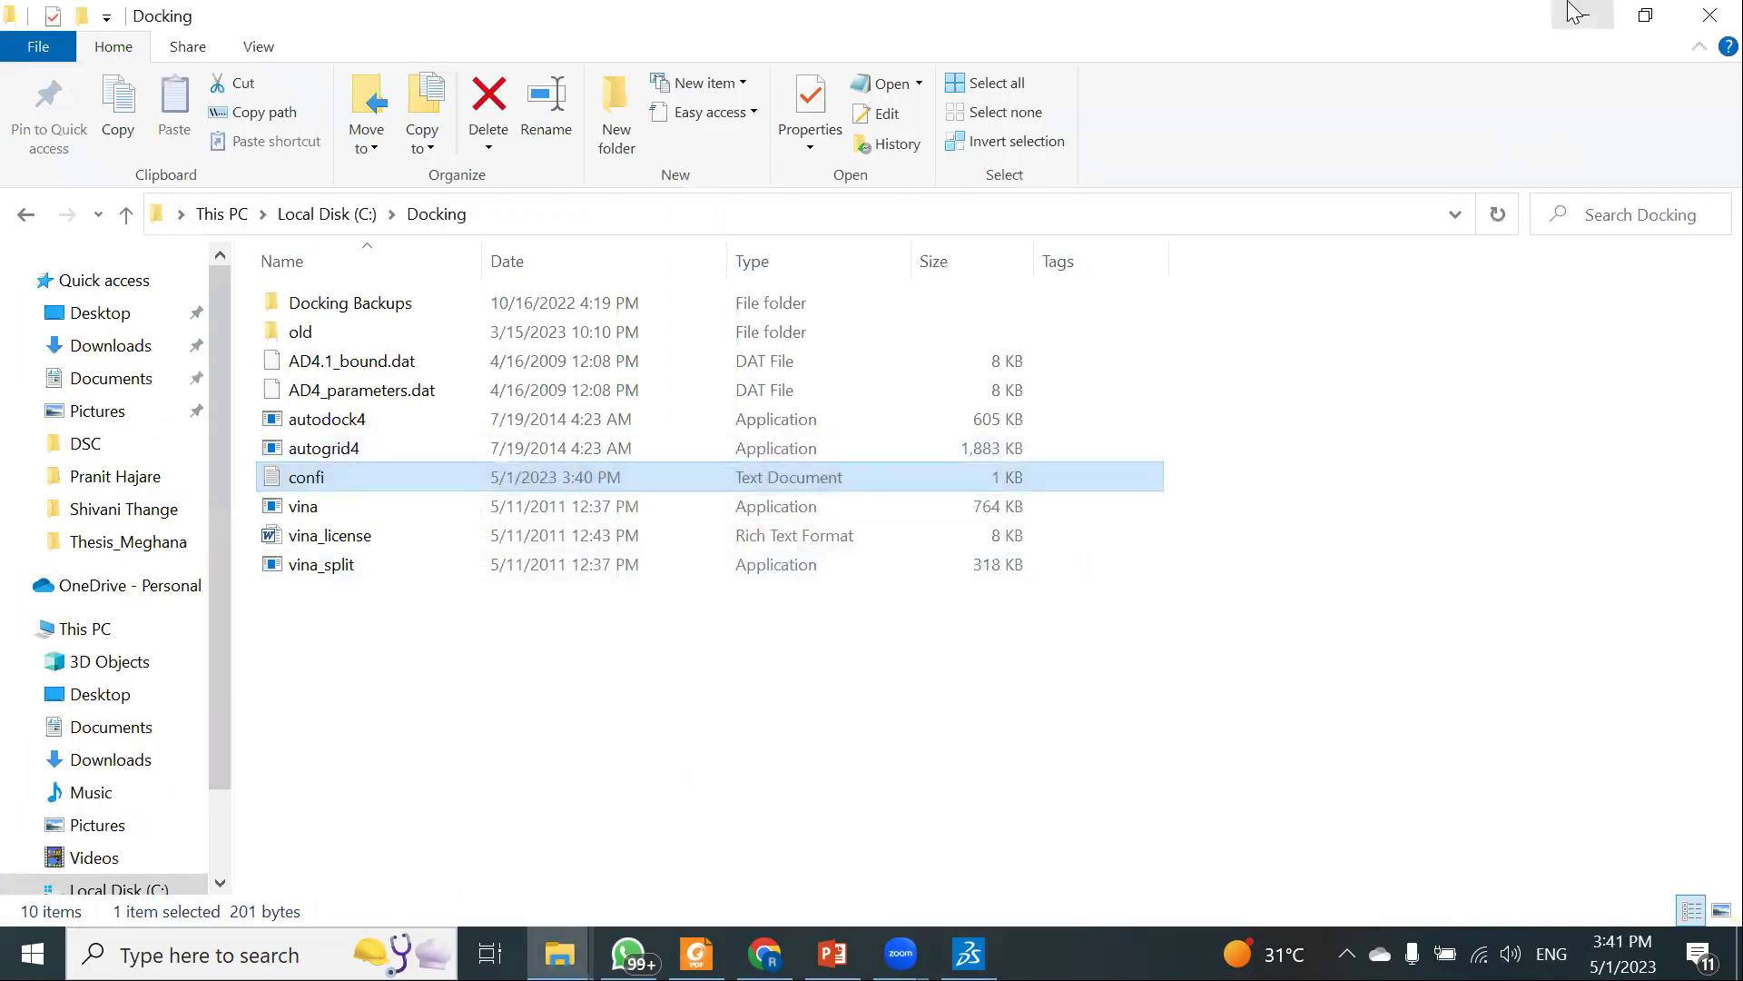
left_click(1580, 14)
left_click(1605, 13)
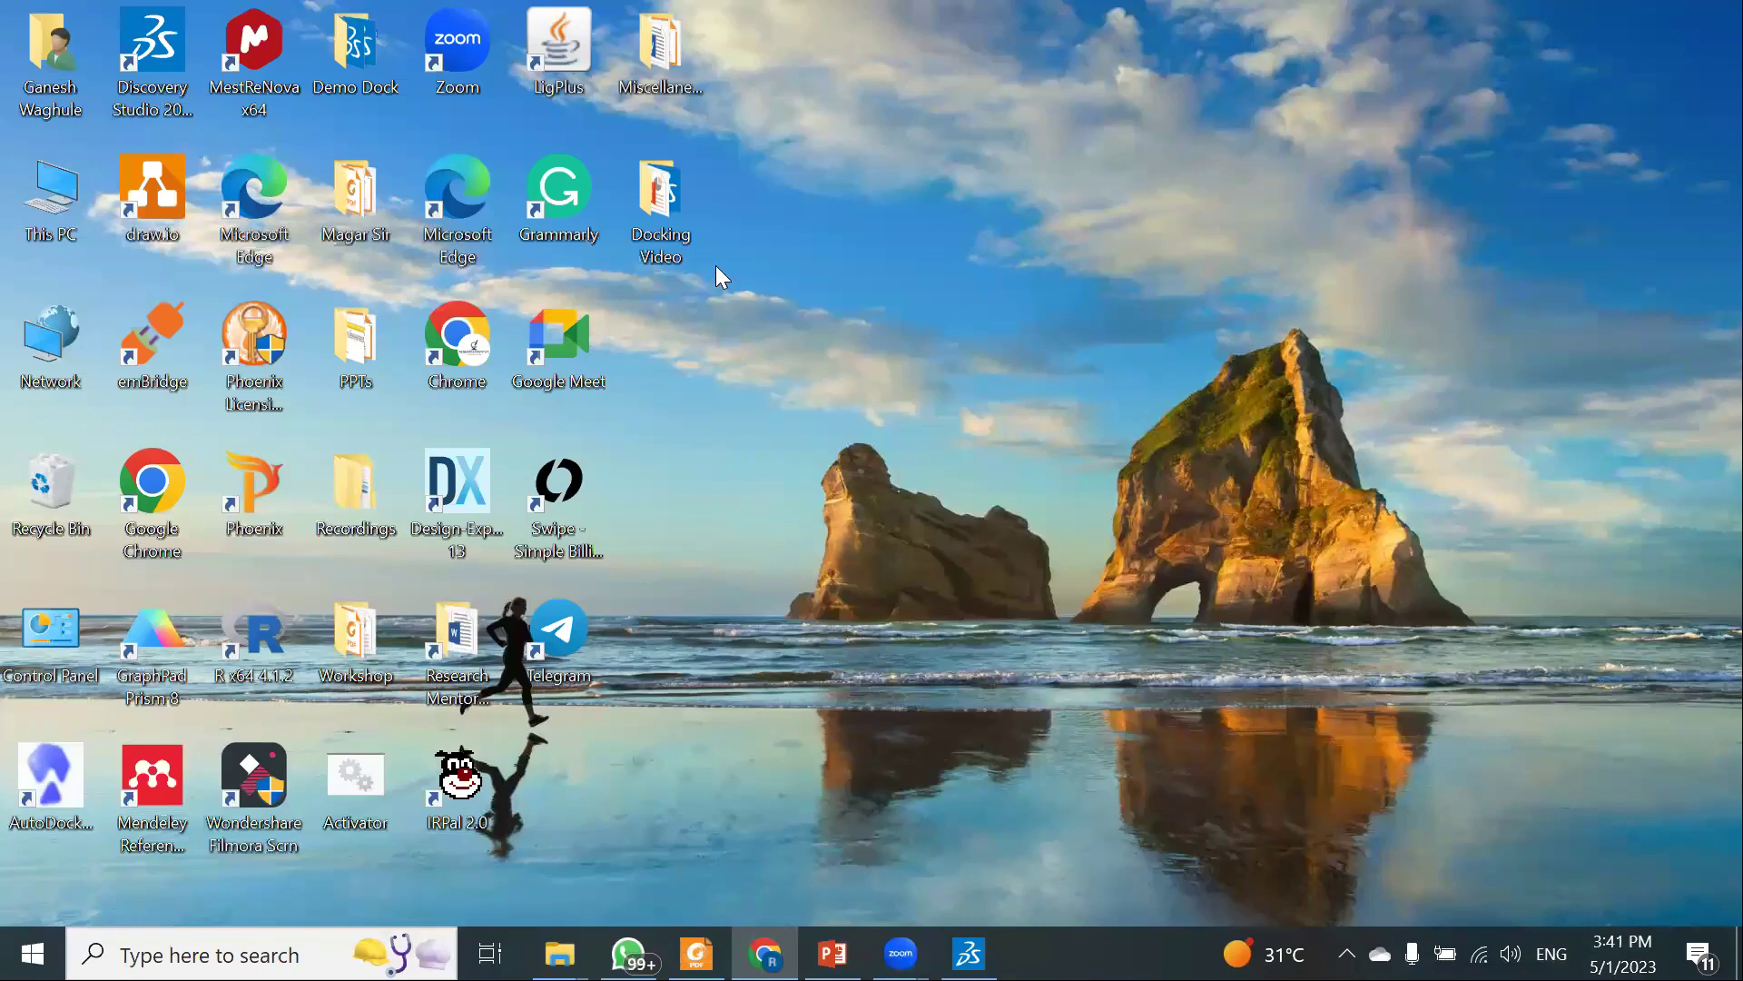
double_click(670, 221)
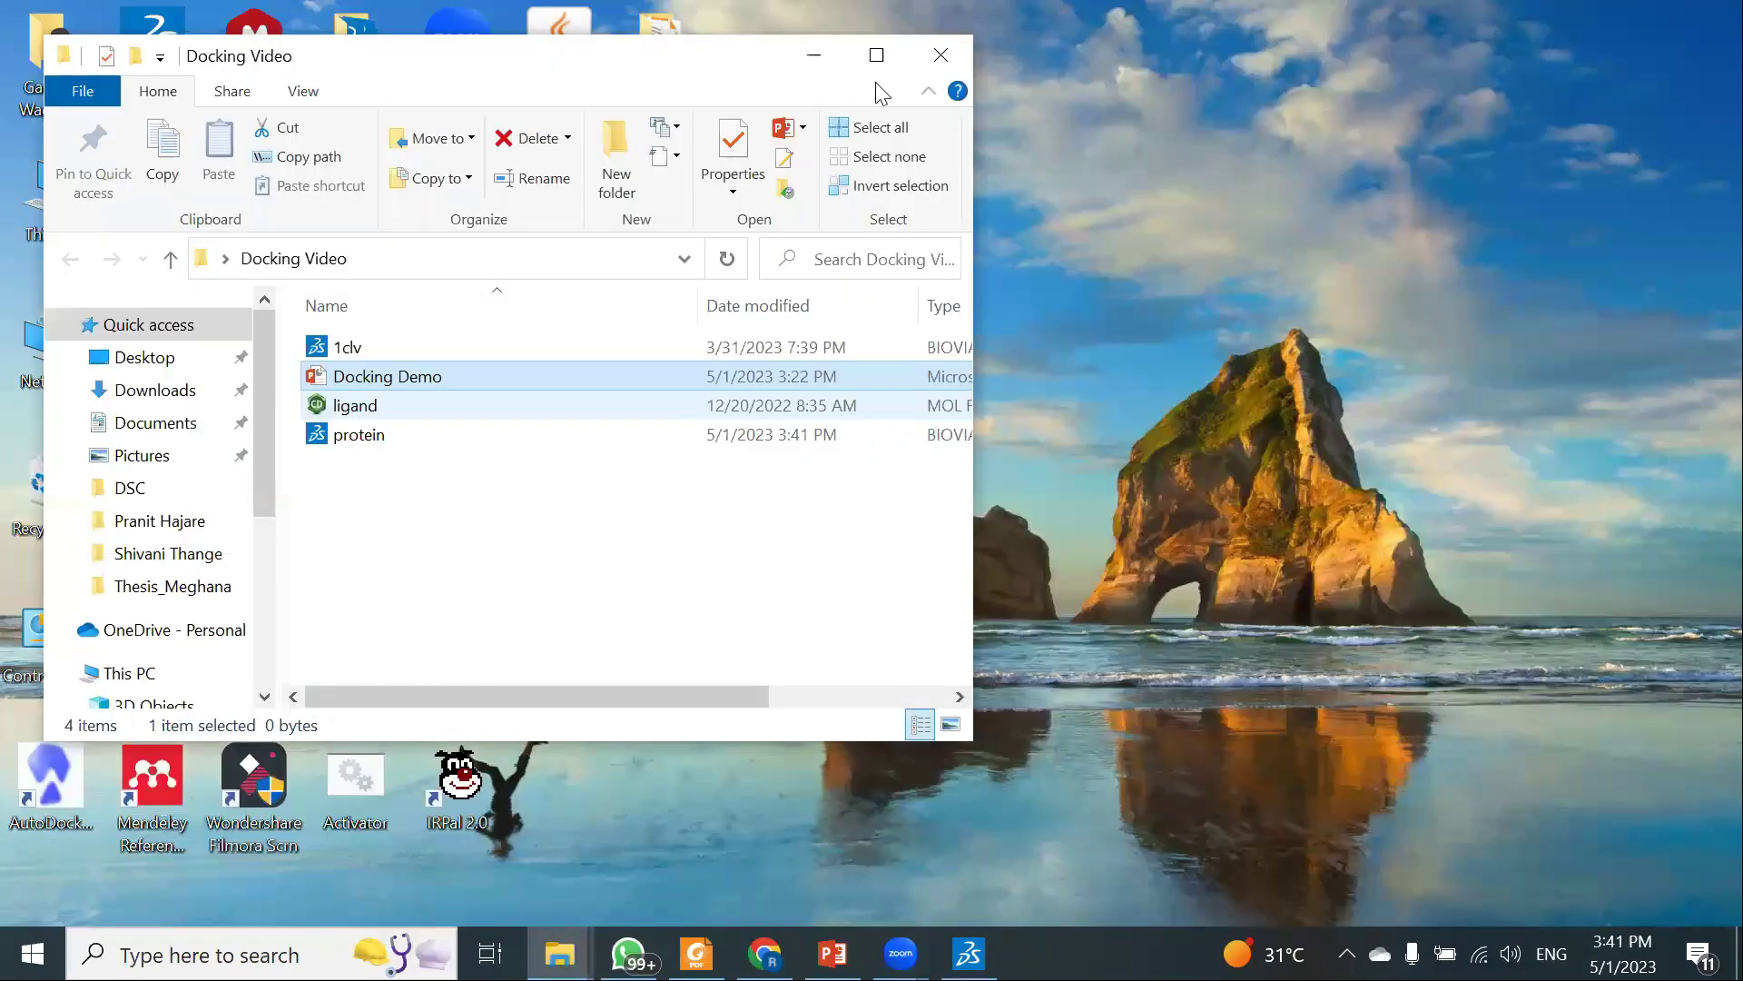
left_click(877, 56)
left_click(391, 390)
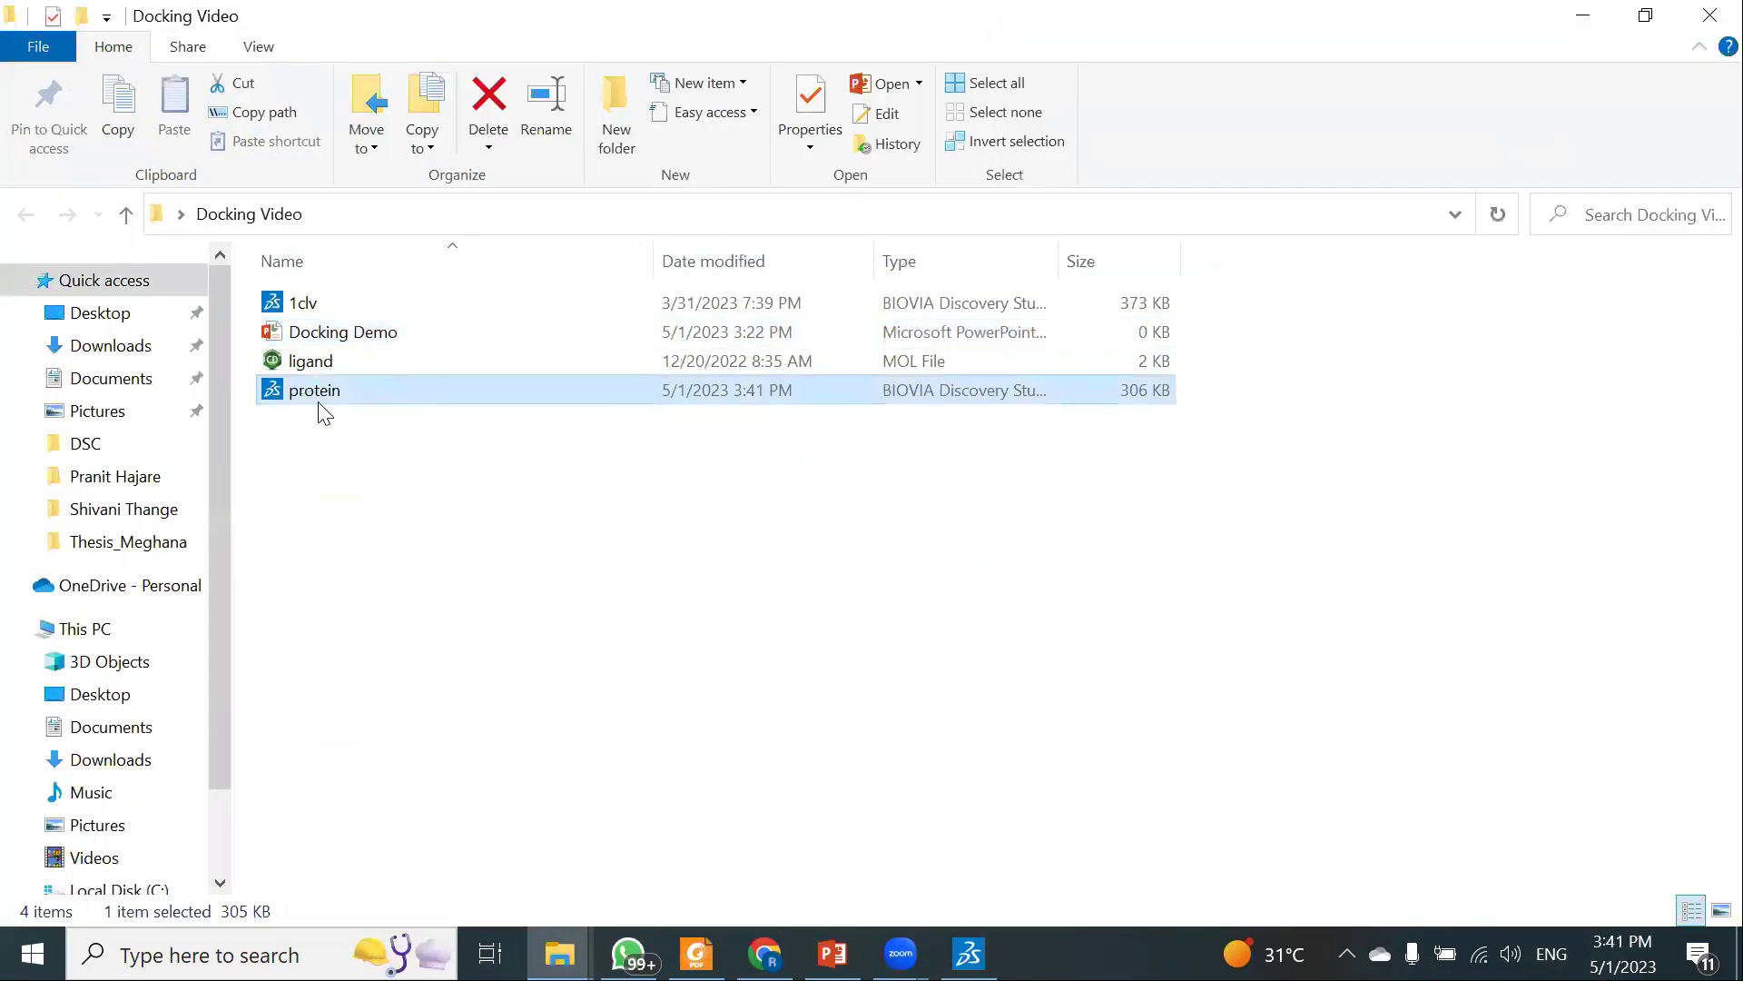